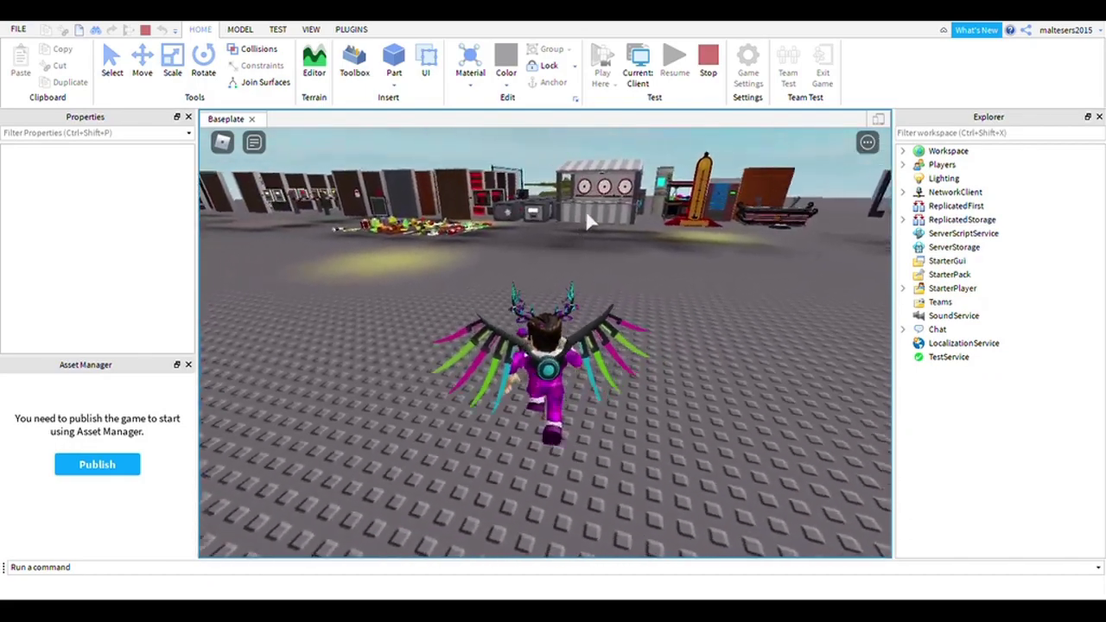
- Walk the test character to the laid-out items and pick up the white key card
right_click_drag(591, 221, 592, 223)
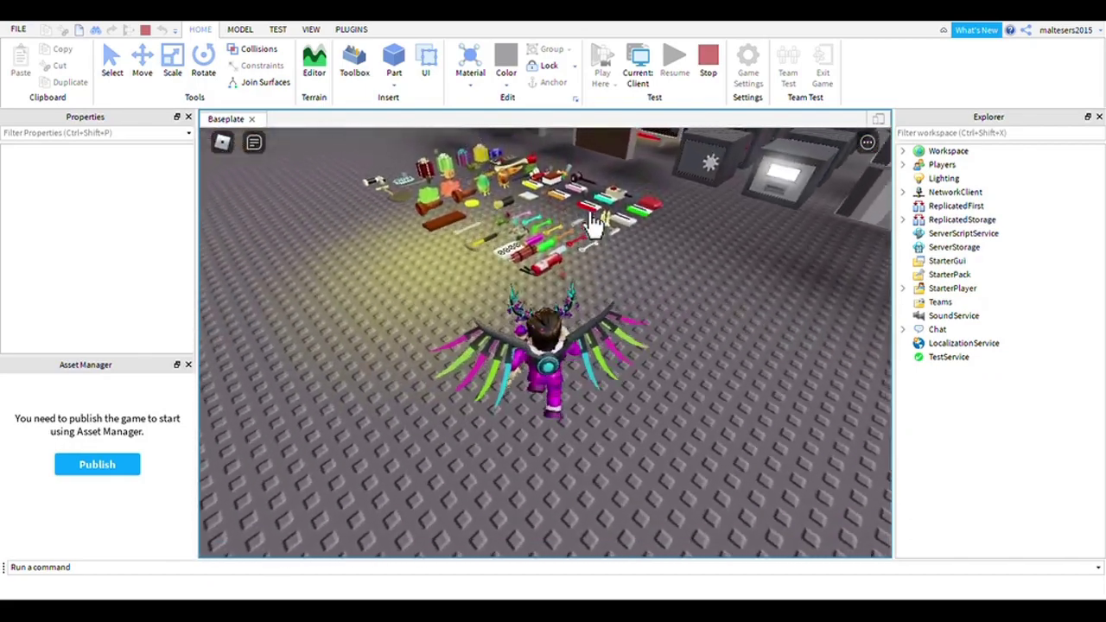
right_click_drag(574, 292, 576, 293)
key("a")
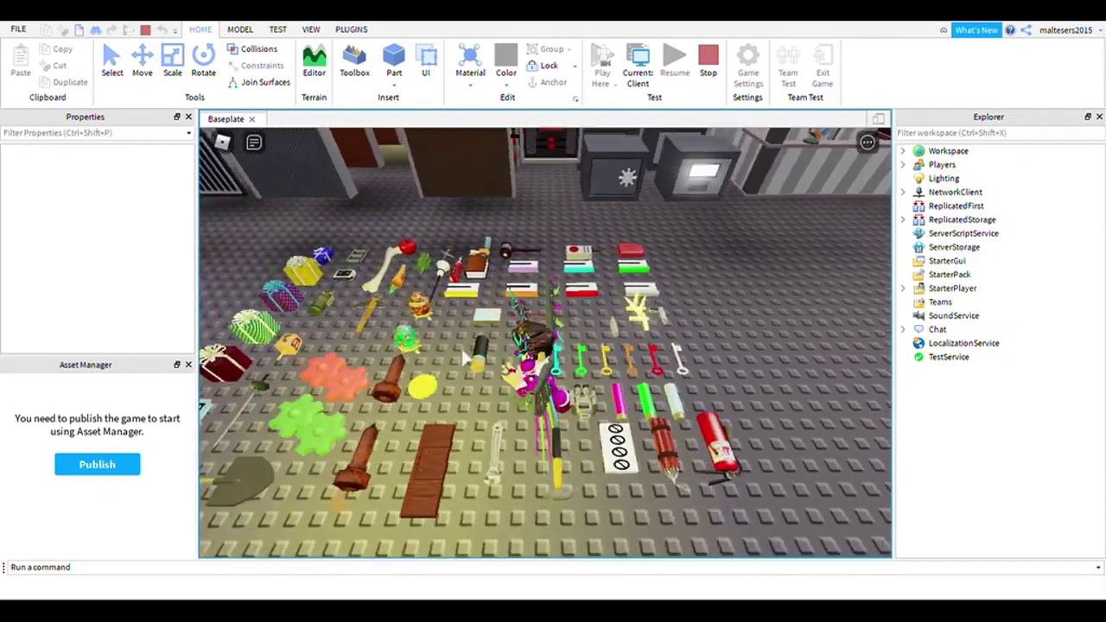
key("s")
key("w")
left_click(672, 308)
right_click_drag(672, 307, 691, 255)
key("w")
left_click(691, 255)
right_click_drag(635, 289, 635, 291)
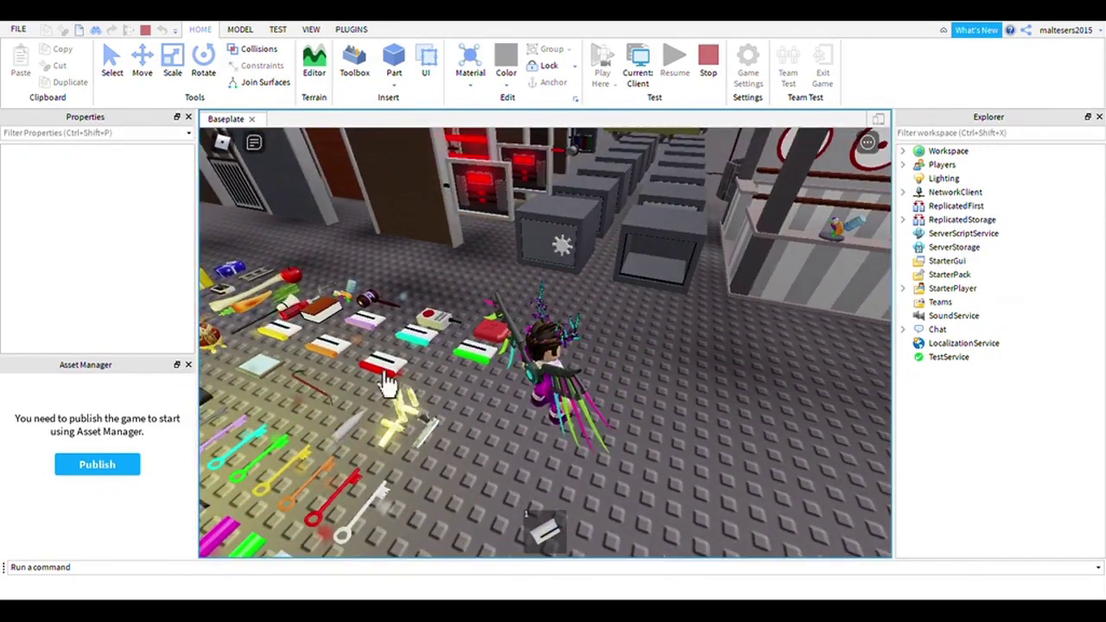
- Swap the white key card for the yellow key among the items on the baseplate
key("s")
key("w")
key("a")
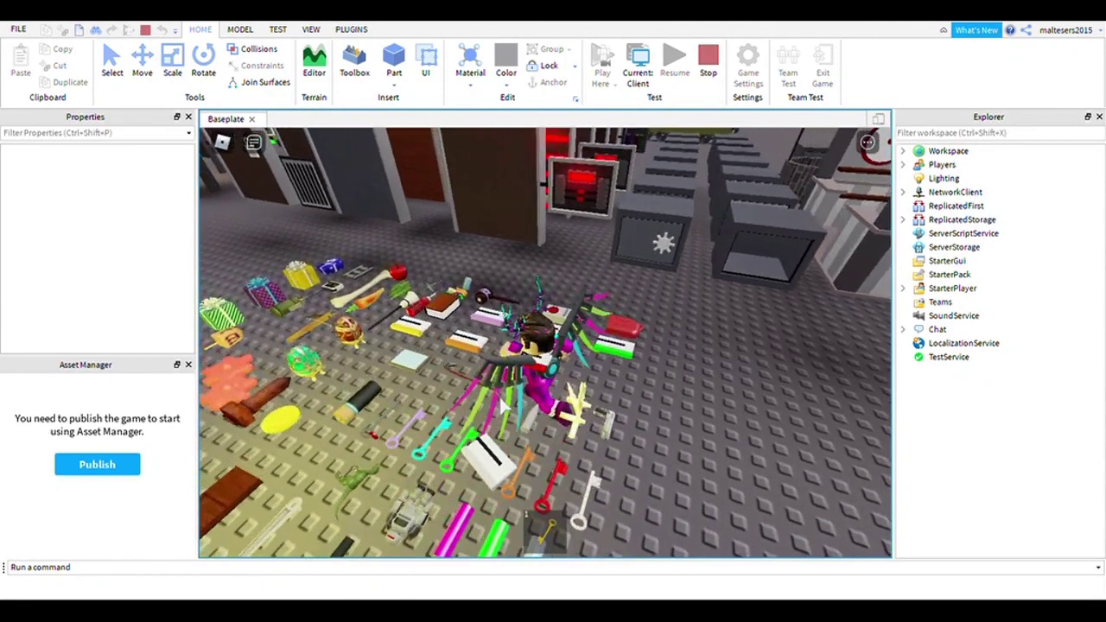
key("space")
- Carry the yellow key to the row of padlocked doors and use it on one of the doors
key("s")
key("a")
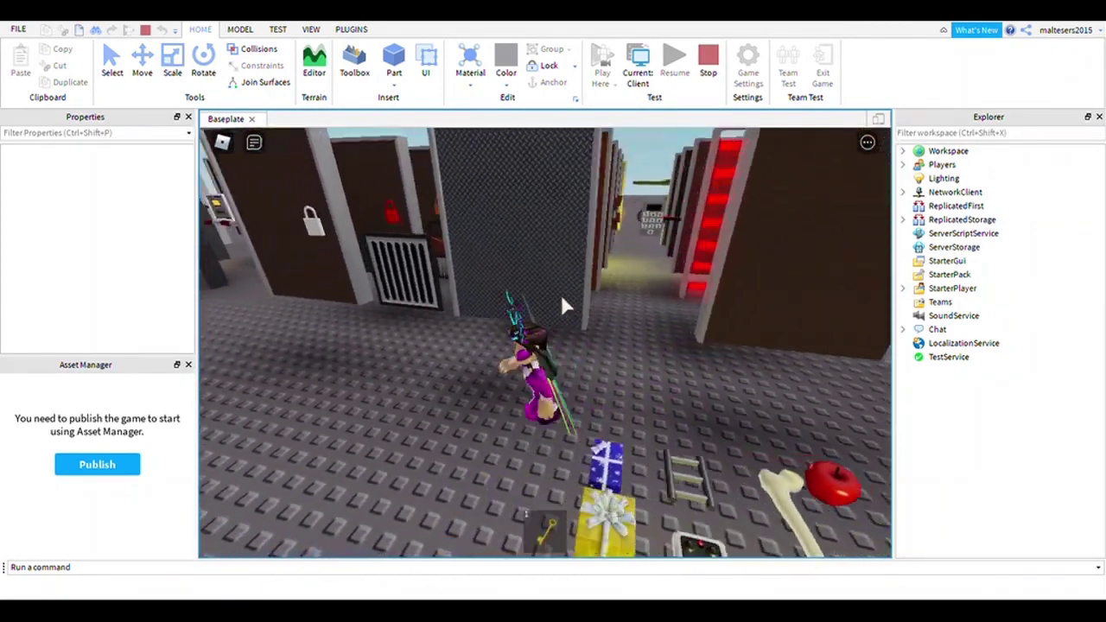
key("w")
key("a")
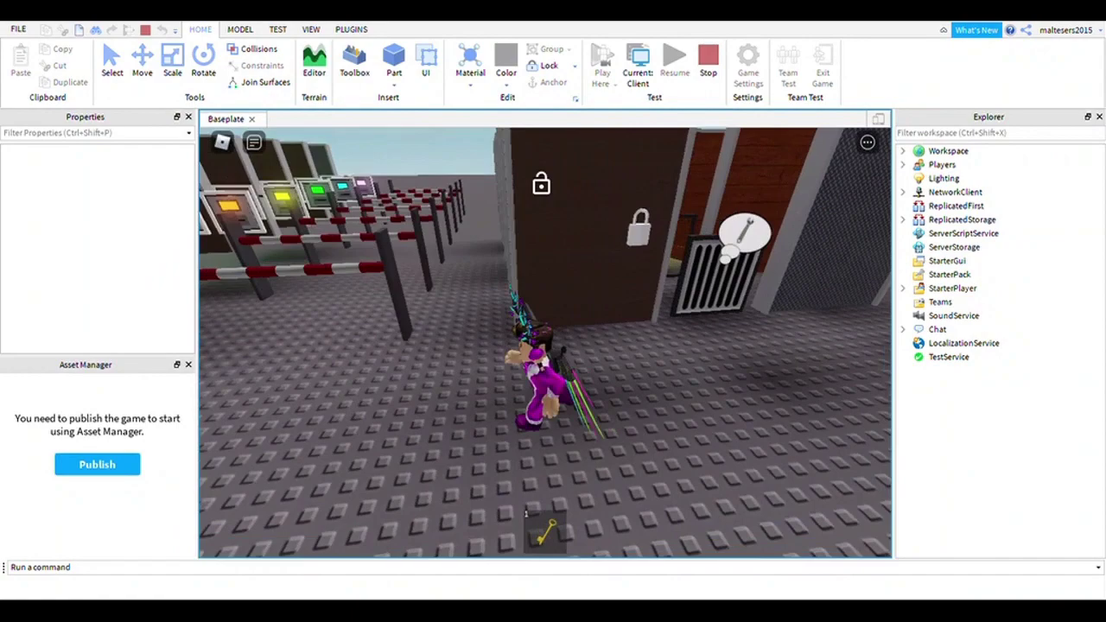
key("w")
right_click_drag(590, 195, 583, 212)
left_click(583, 213)
key("s")
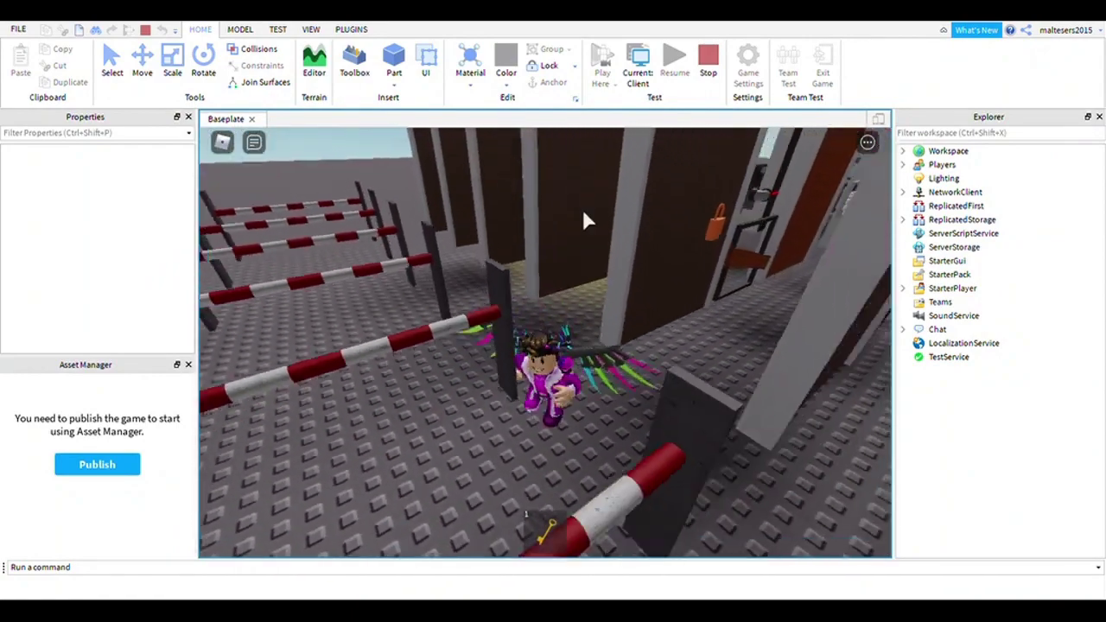
key("d")
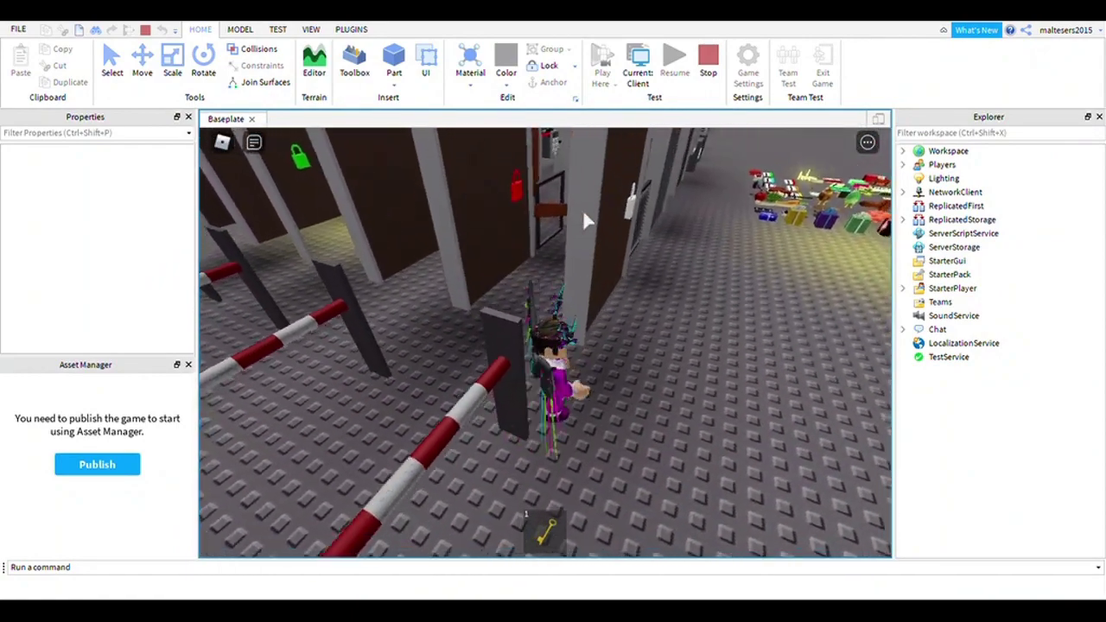
- Return to the laid-out items and test picking up and swapping them, ending with the yellow key in hand
key("w")
key("w")
key("d")
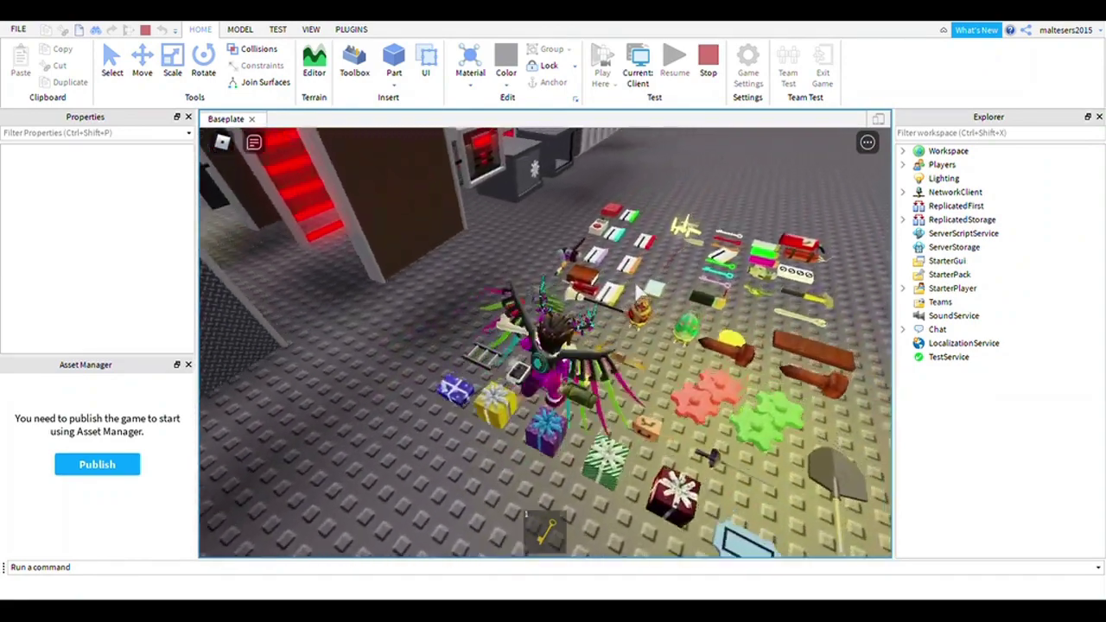
right_click_drag(635, 370, 633, 366)
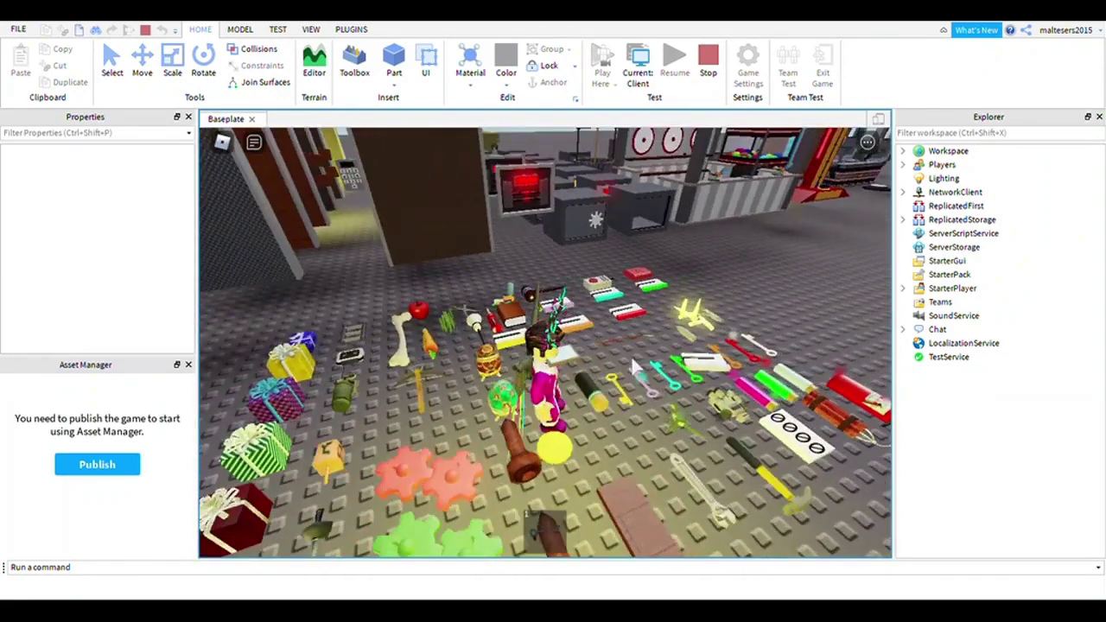
left_click(588, 399)
right_click_drag(590, 399, 585, 399)
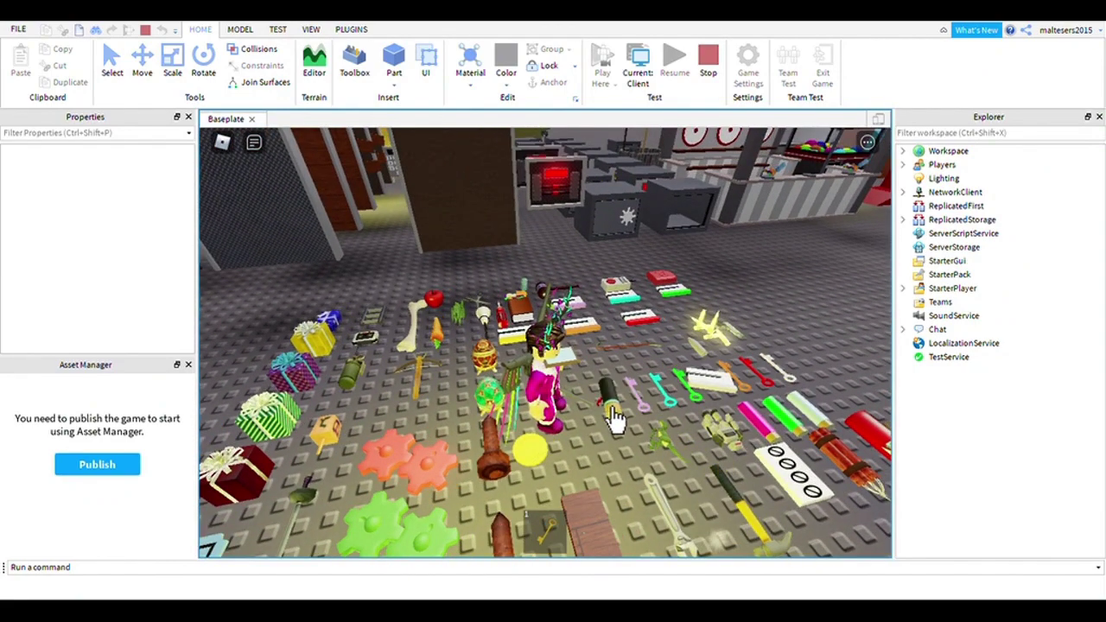
- Drop the yellow key in exchange for other items, ending with the 0000 code note
key("d")
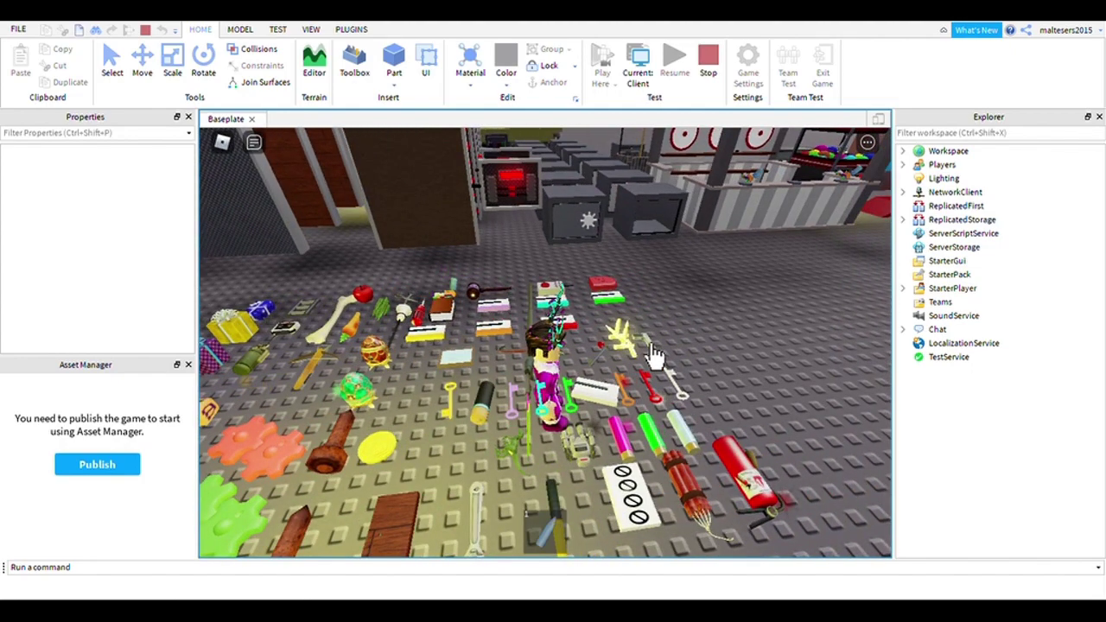
key("s")
key("w")
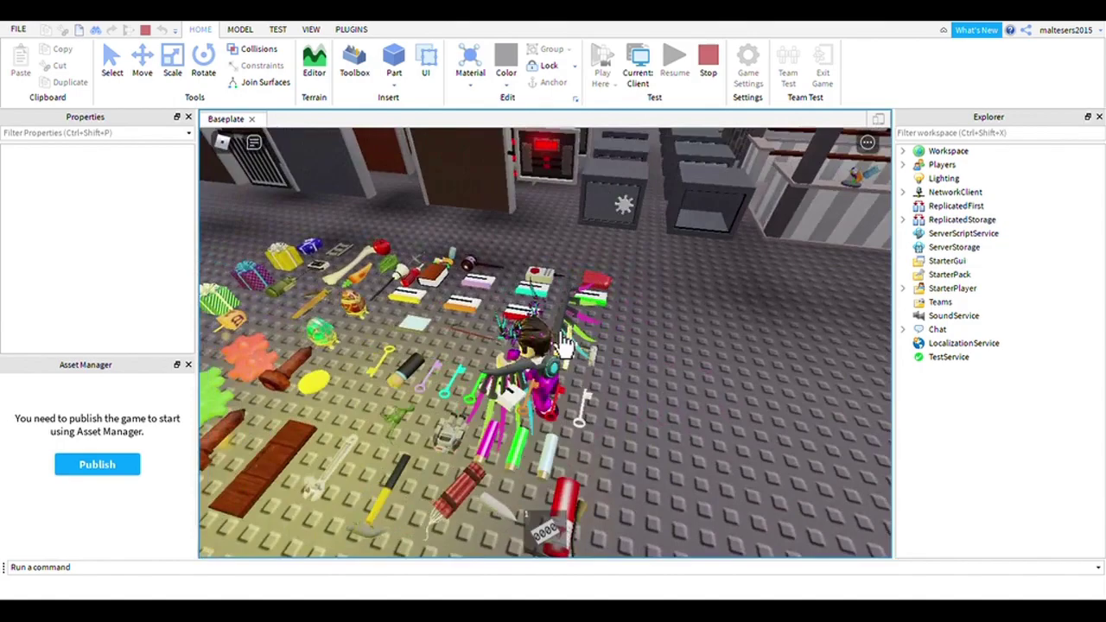
- Carry the code note towards the carnival stall and on to the doorway by the red lasers and keypad
right_click_drag(469, 293, 713, 227)
key("w")
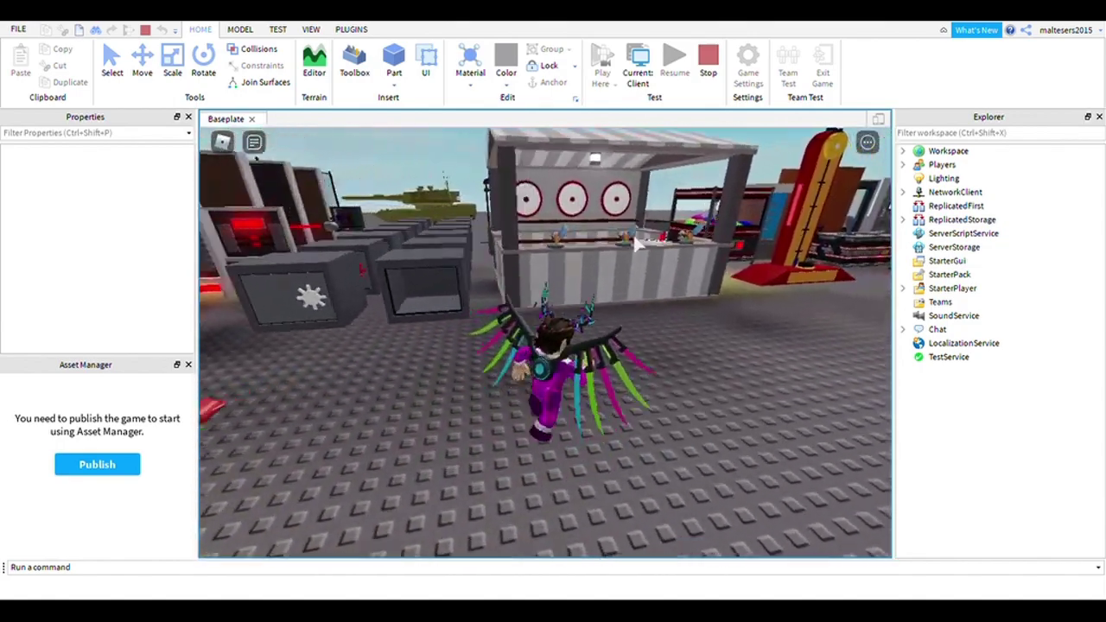
left_click(621, 259)
key("a")
right_click_drag(623, 258, 622, 259)
key("w")
key("w")
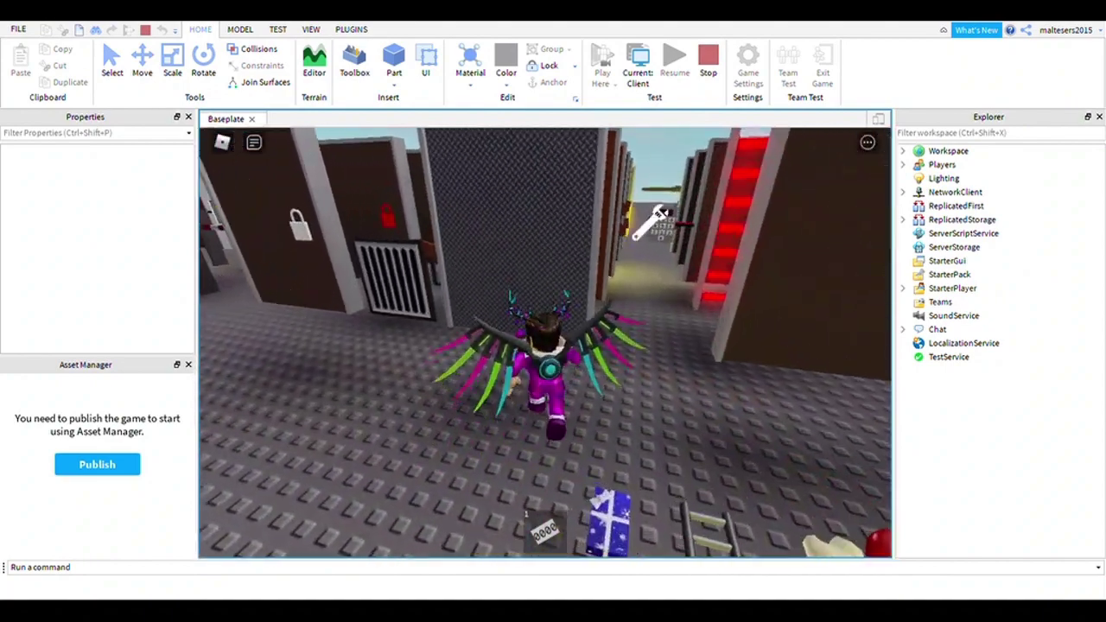
key("d")
key("w")
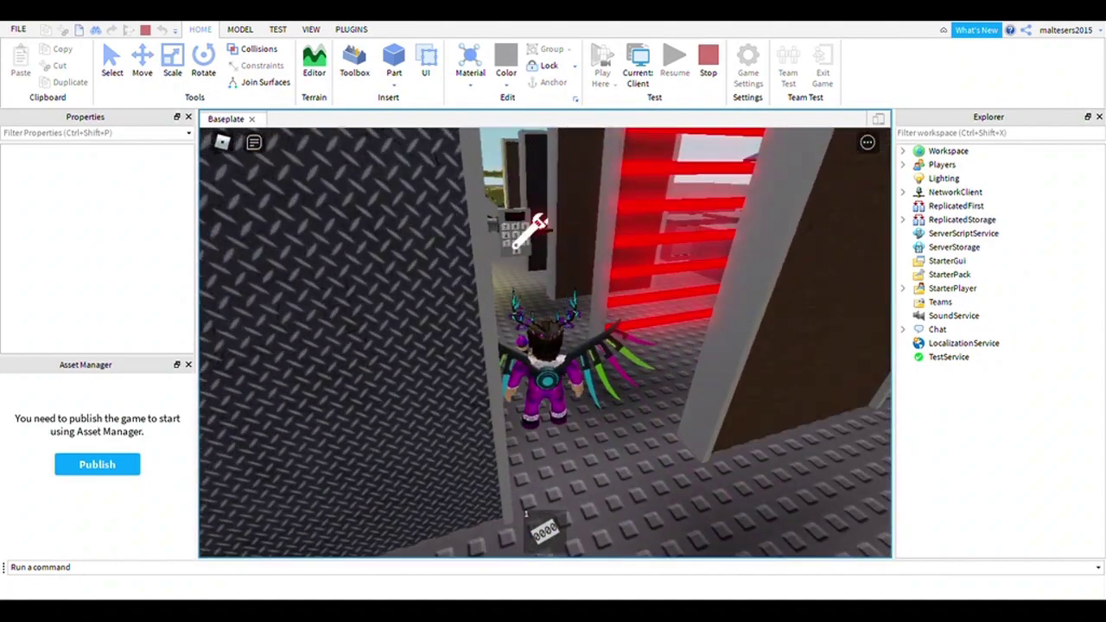
- Go back to the laid-out items and swap the code note for the gavel
right_click_drag(565, 253, 565, 252)
key("d")
key("d")
right_click_drag(629, 325, 639, 321)
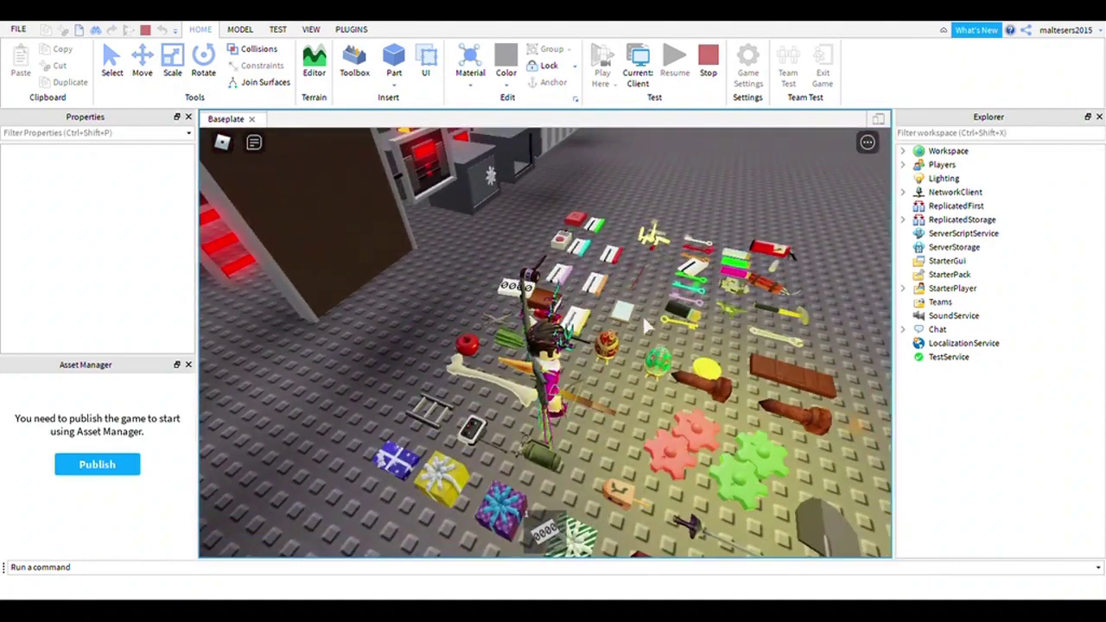
key("w")
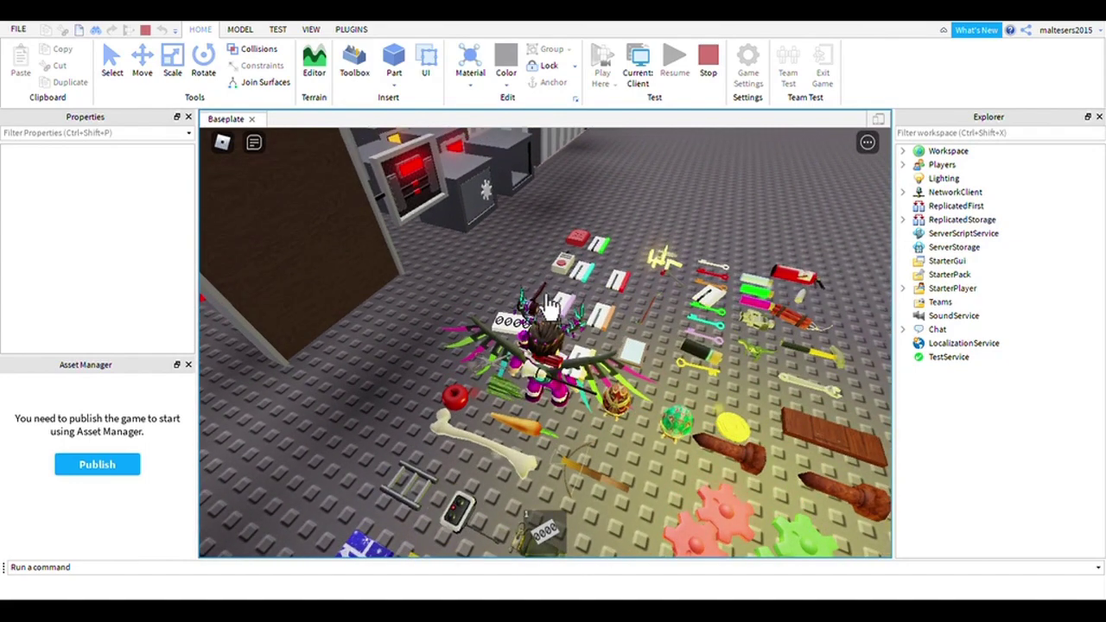
right_click_drag(539, 302, 537, 301)
key("d")
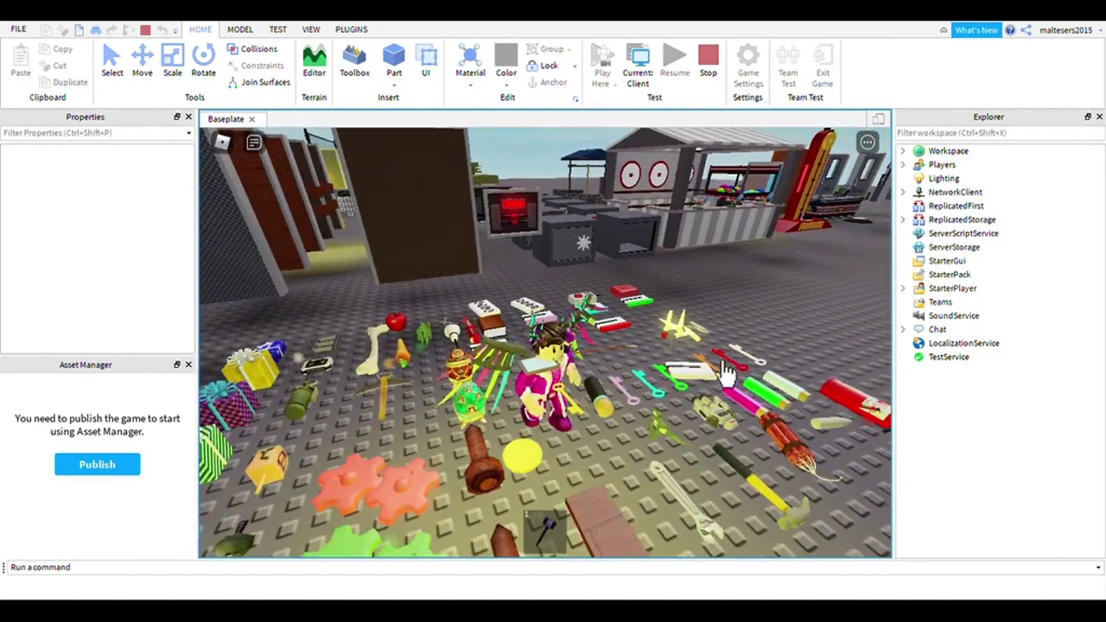
- Pick up the wrench and use it on the red-lit electrical box near the safes
key("s")
left_click(657, 451)
key("w")
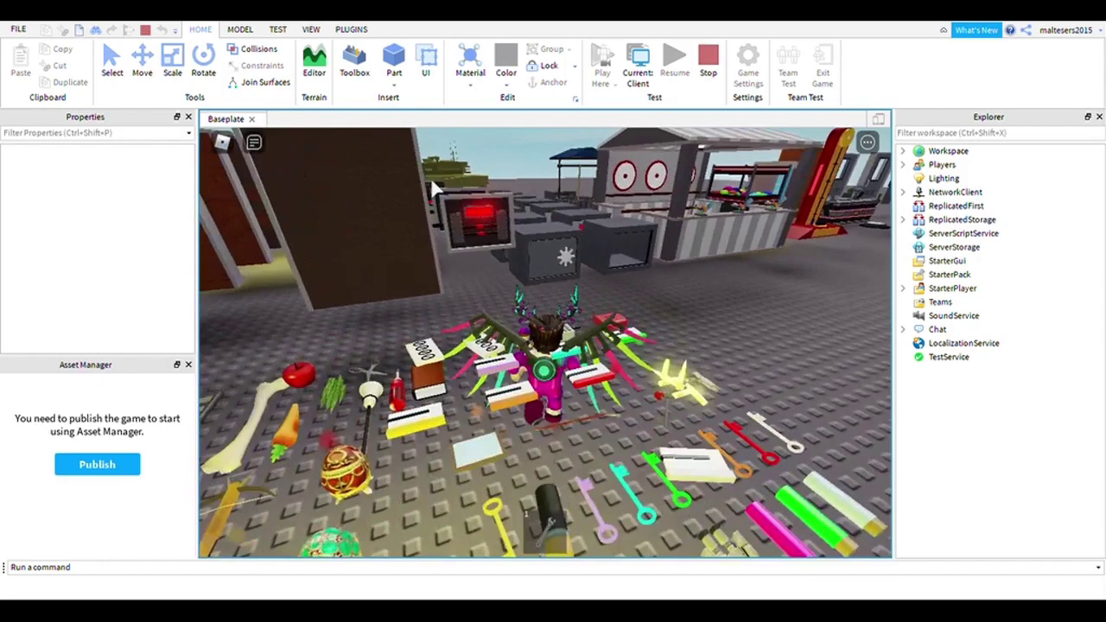
left_click(472, 217)
- Walk through the laser frames and puzzle doors to examine the remaining event objects
key("w")
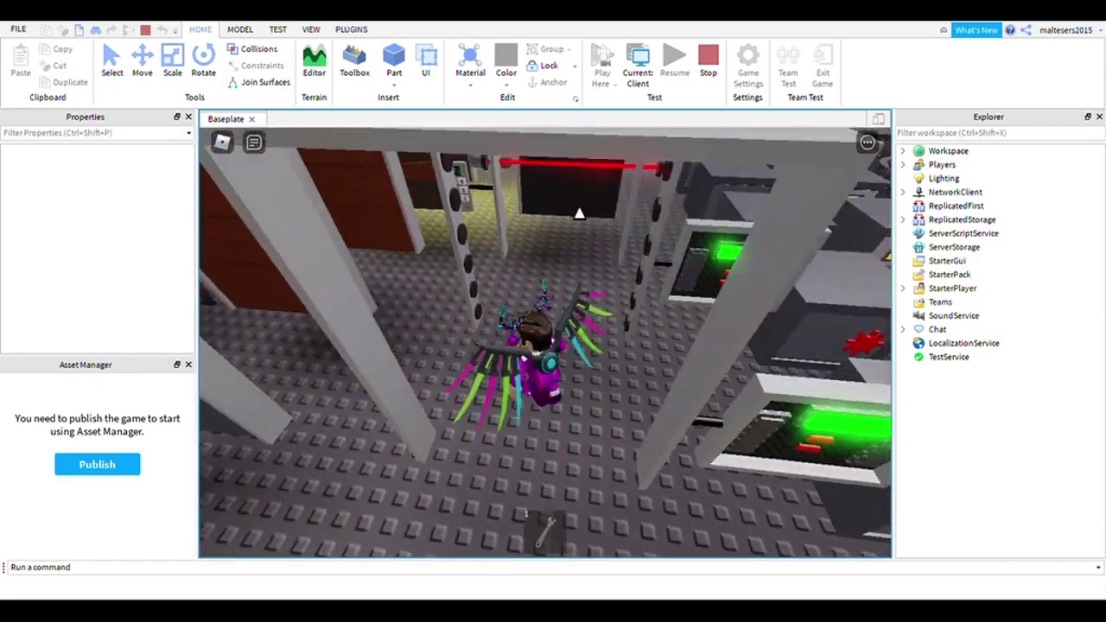
key("w")
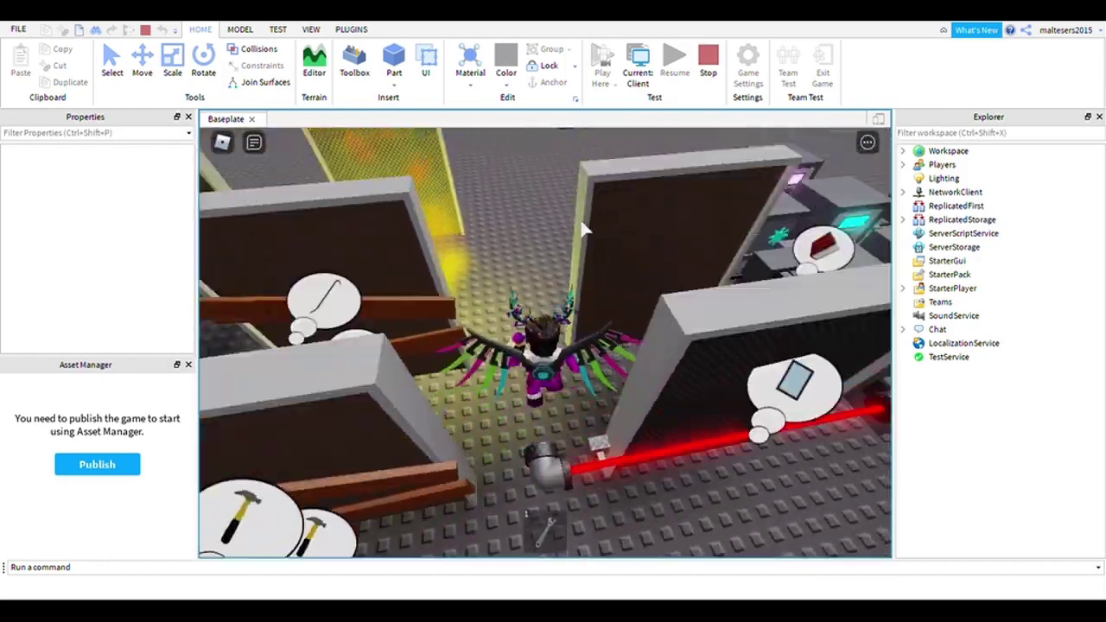
key("w")
key("d")
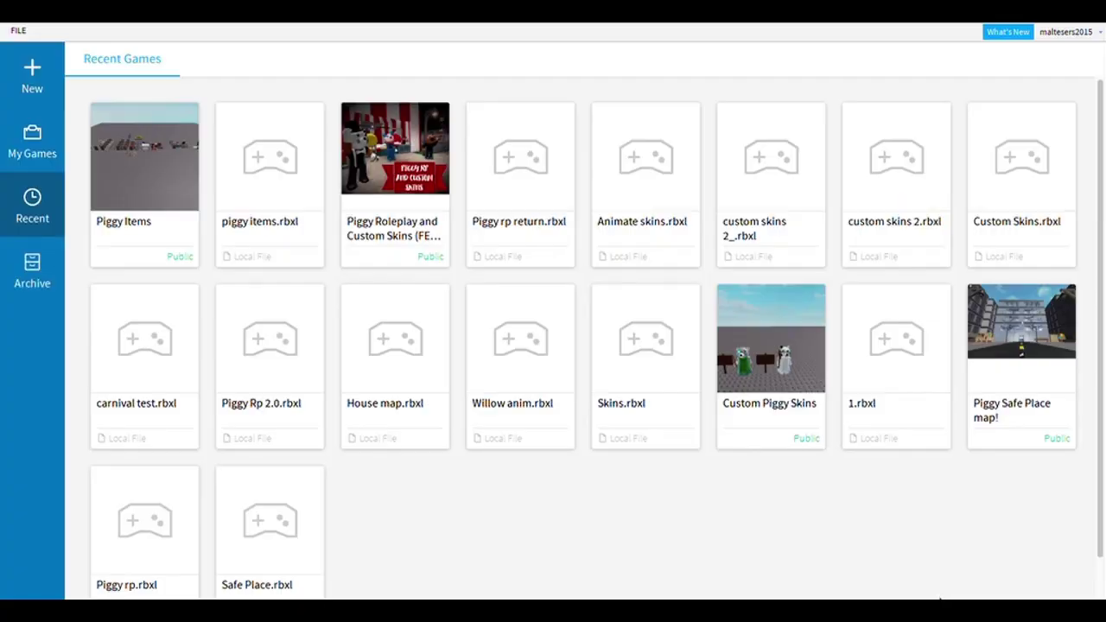
- Create a new Baseplate place and search the toolbox models for "piggy kit"
left_click(34, 86)
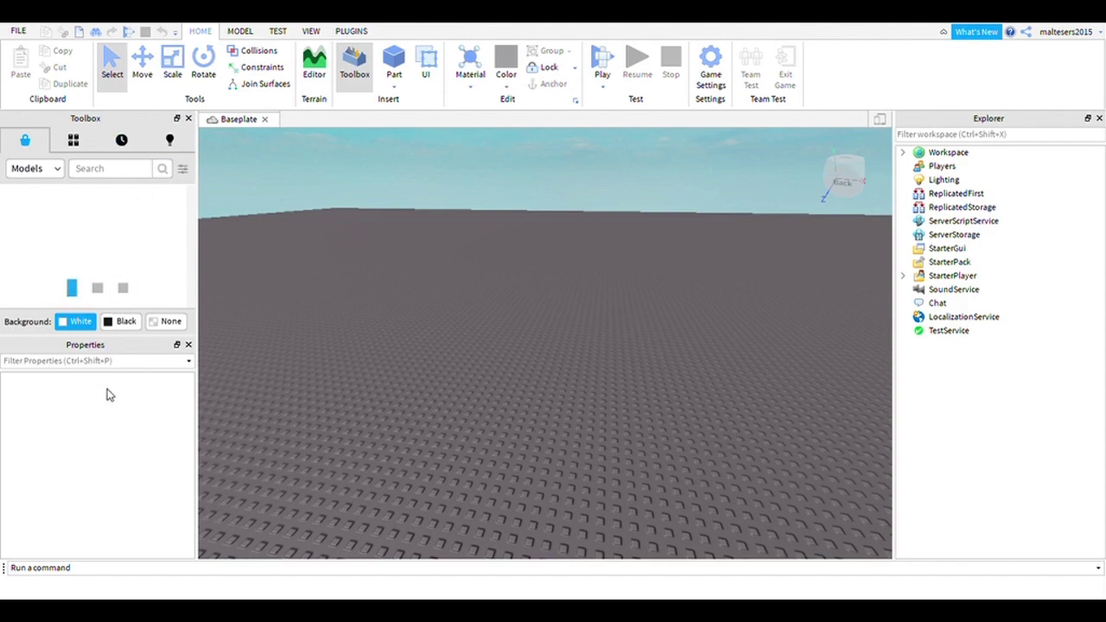
mouse_move(465, 381)
right_mouse_down()
mouse_move(563, 344)
mouse_move(462, 378)
mouse_move(467, 391)
right_mouse_up()
left_click(120, 168)
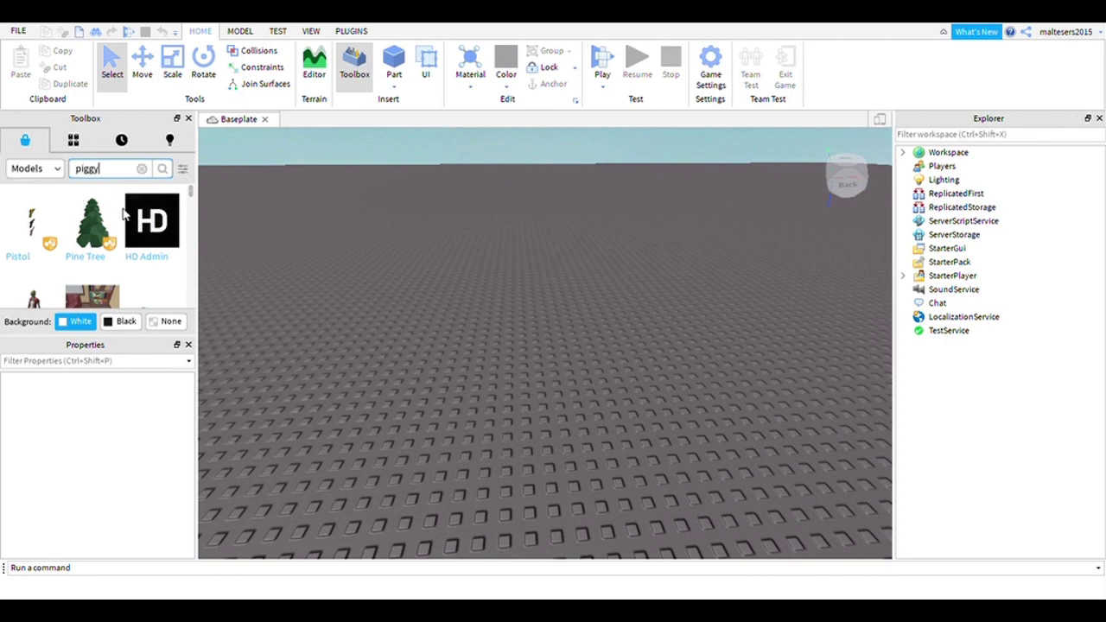
type("t")
key("Return")
- Insert the Piggy Item and Event kit from the search results onto the baseplate
right_click_drag(490, 286, 492, 296)
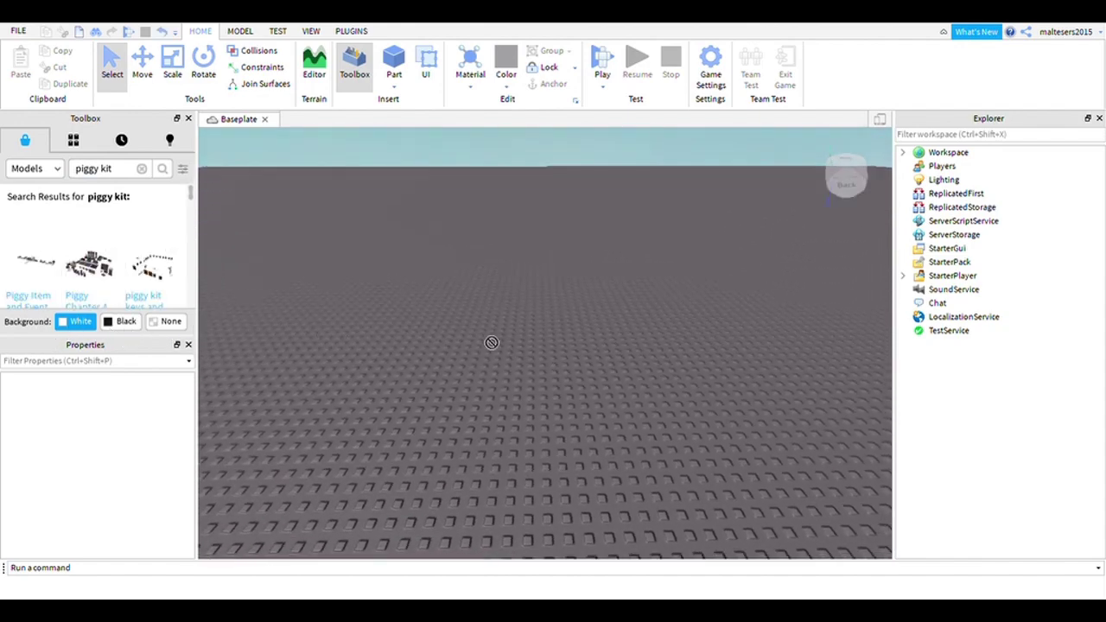
left_click_drag(492, 343, 656, 298)
key("w")
right_click_drag(655, 295, 655, 268)
key("s")
left_click(819, 452)
right_click_drag(819, 452, 819, 452)
key("s")
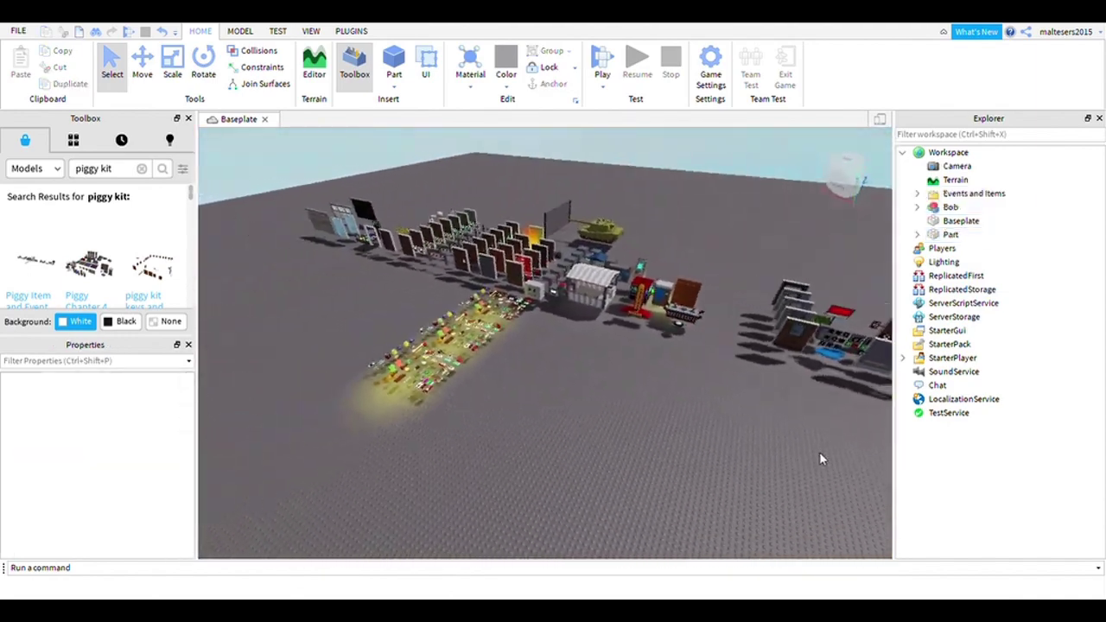
key("w")
key("s")
key("w")
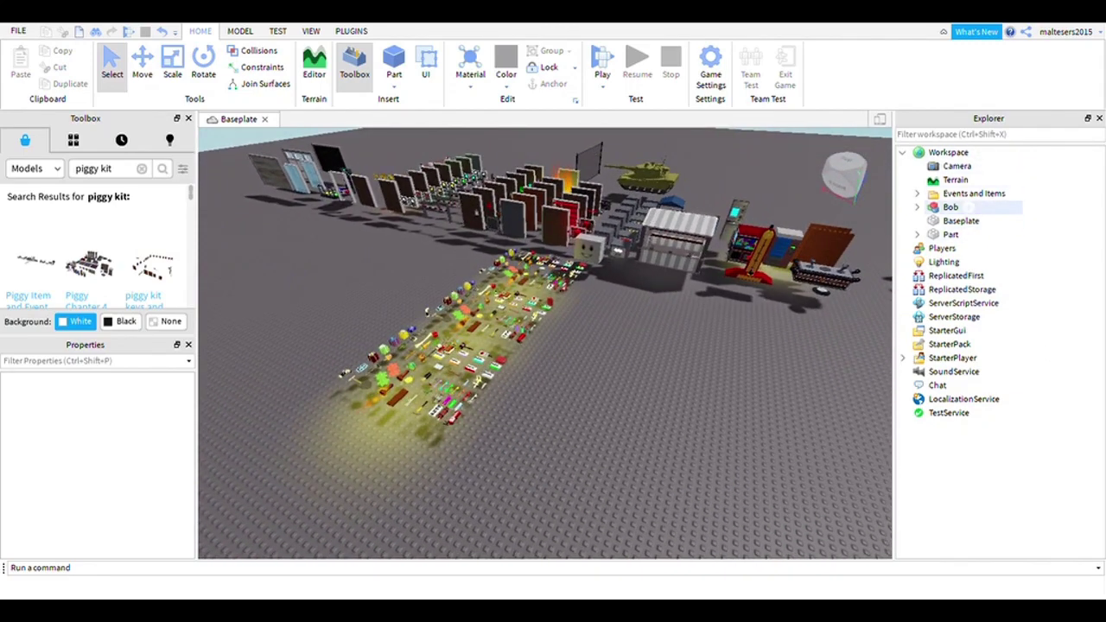
- Delete the Bob model and the extra Part from the Workspace
left_click(950, 208)
key("Delete")
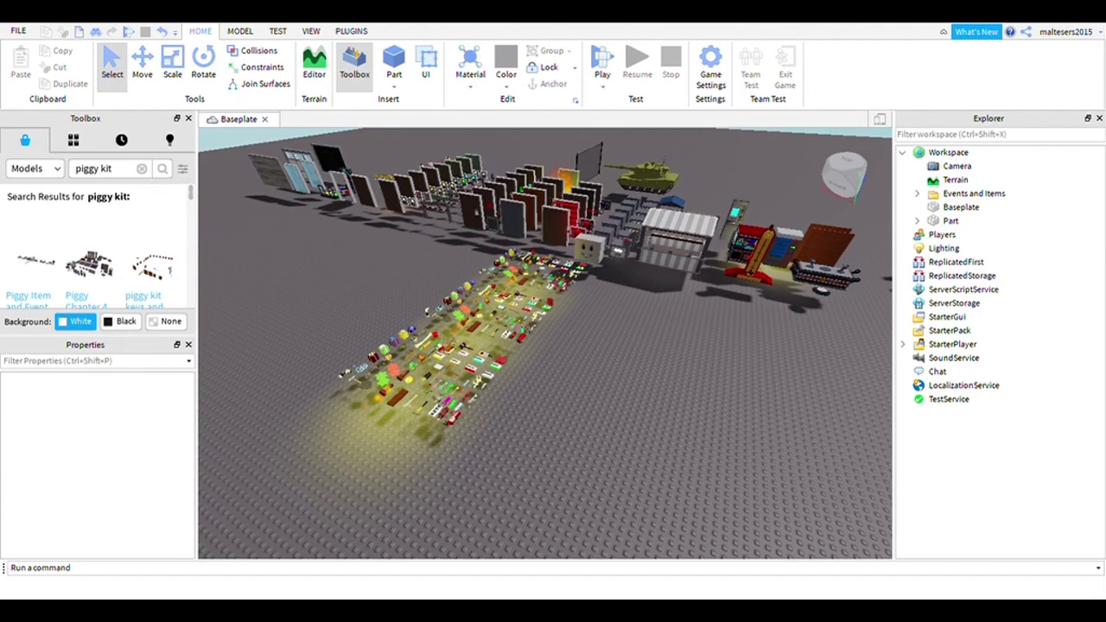
left_click(950, 221)
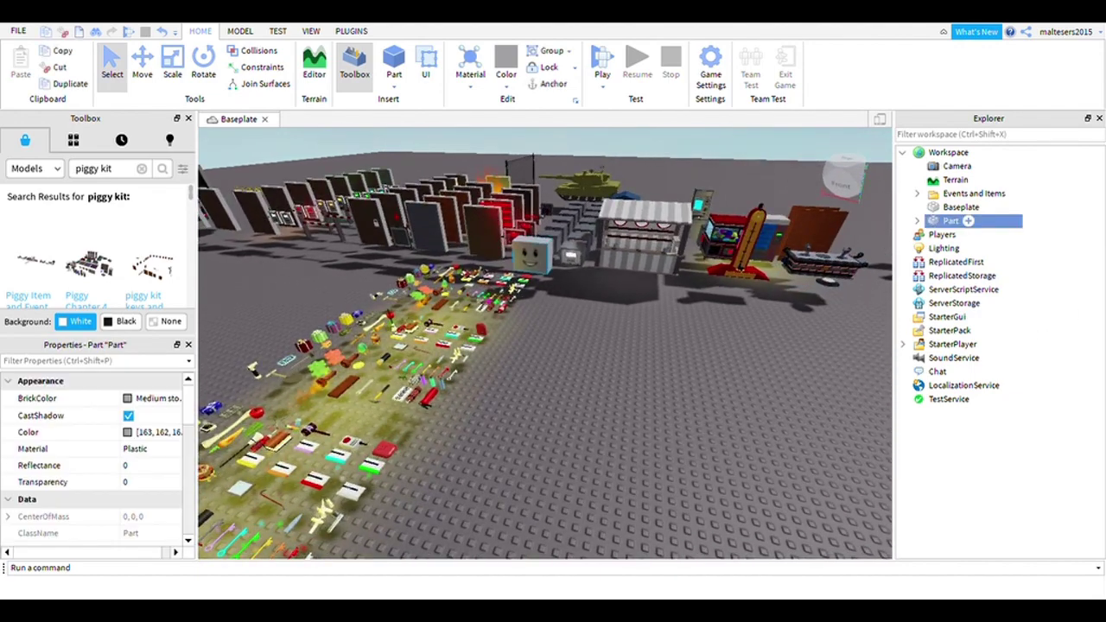
key("Delete")
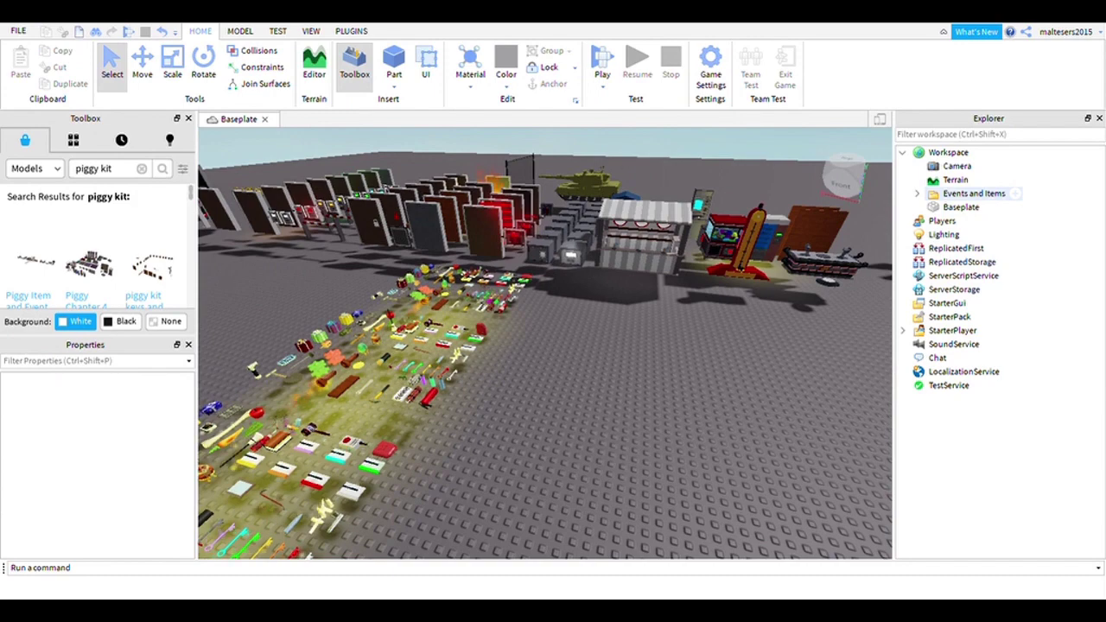
- Open the Instructions script in the Events and Items folder and move the Tools folder into ReplicatedStorage
left_click(917, 193)
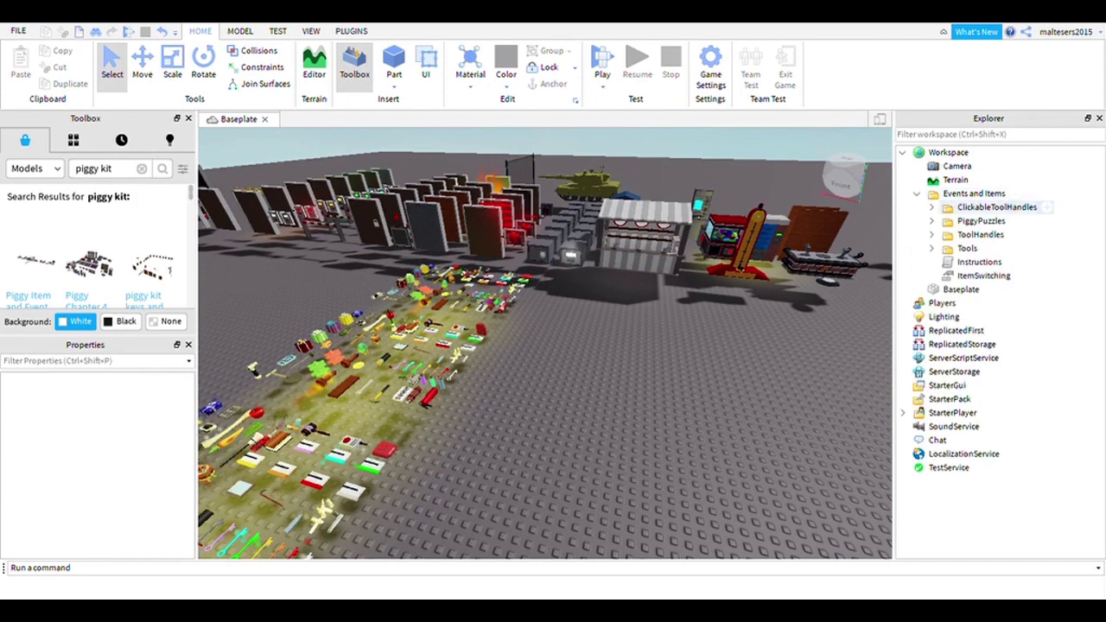
double_click(1009, 261)
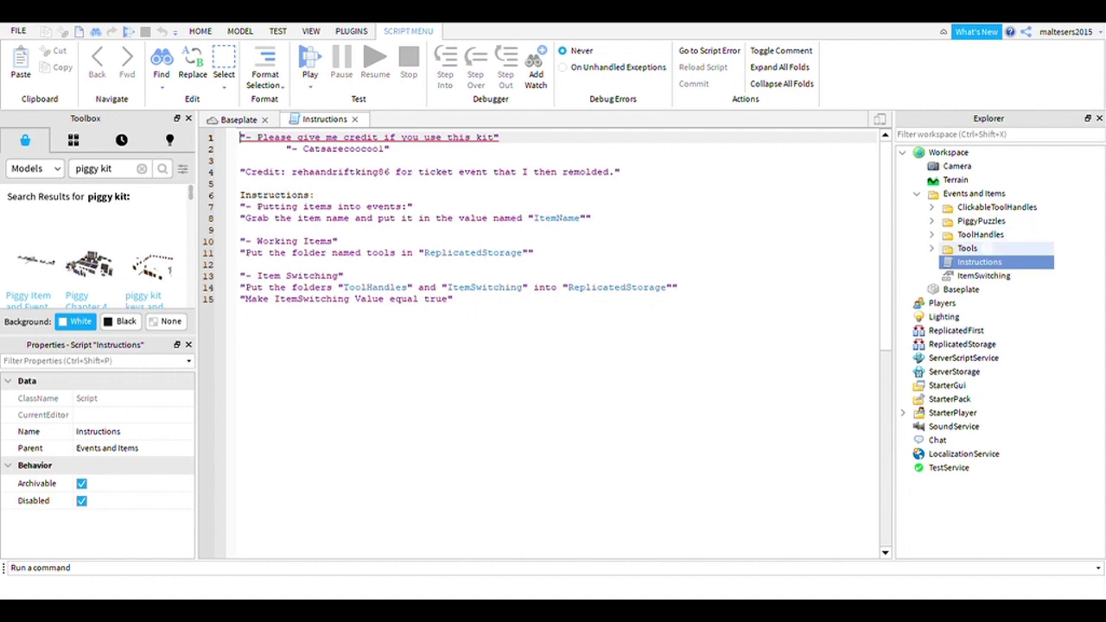
left_click(967, 248)
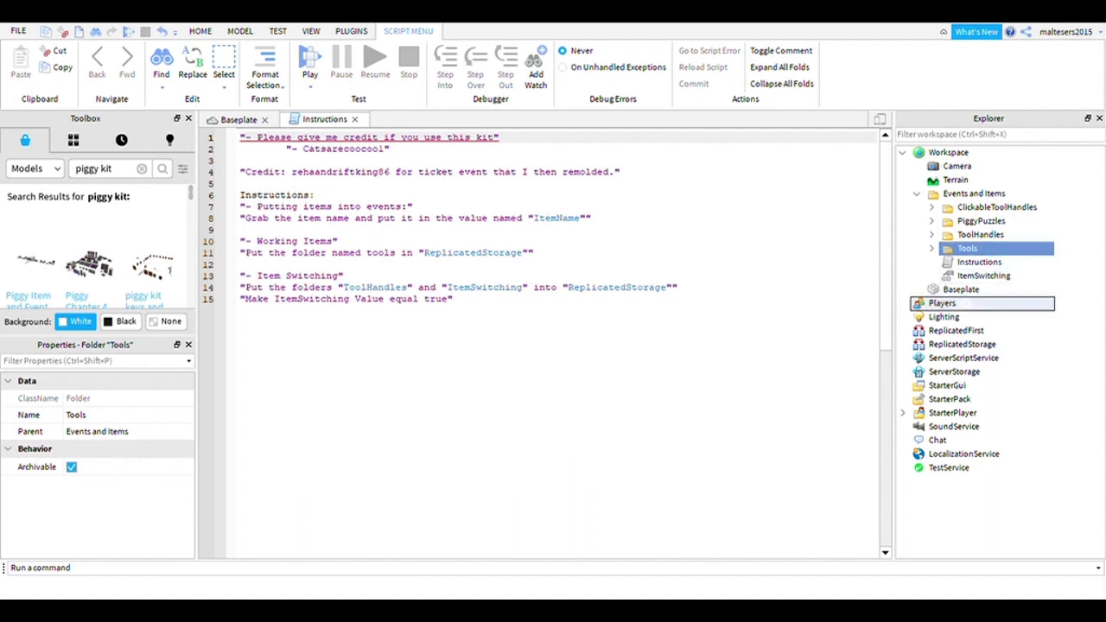
left_click_drag(967, 248, 972, 344)
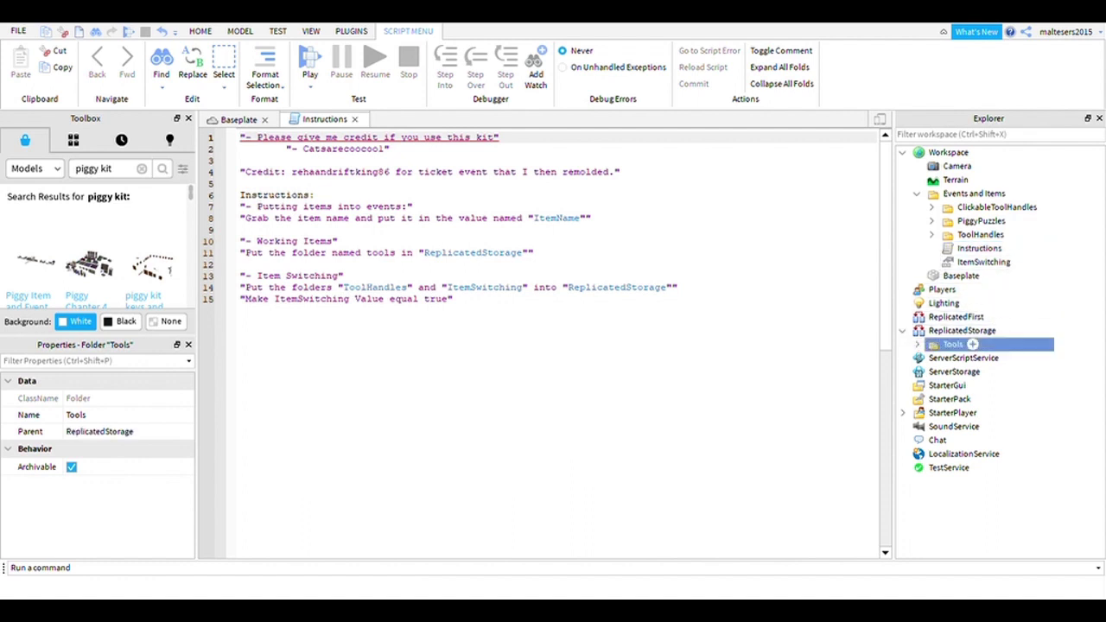
- Inspect the tools inside the Tools folder in ReplicatedStorage, collapse the folder and close the Instructions script
left_click(917, 344)
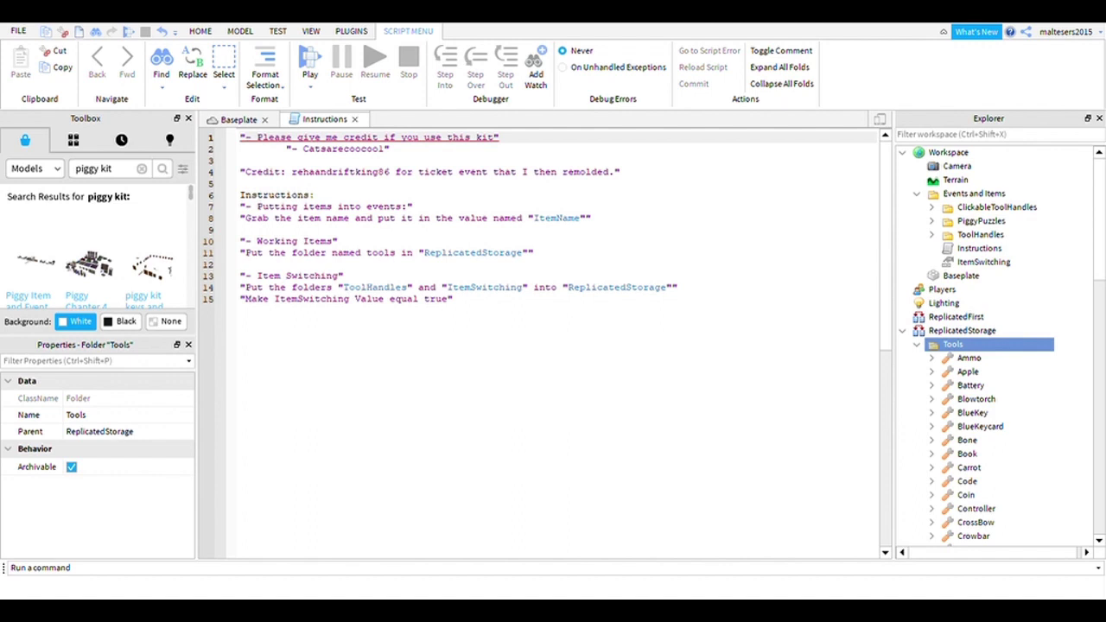
left_click(918, 344)
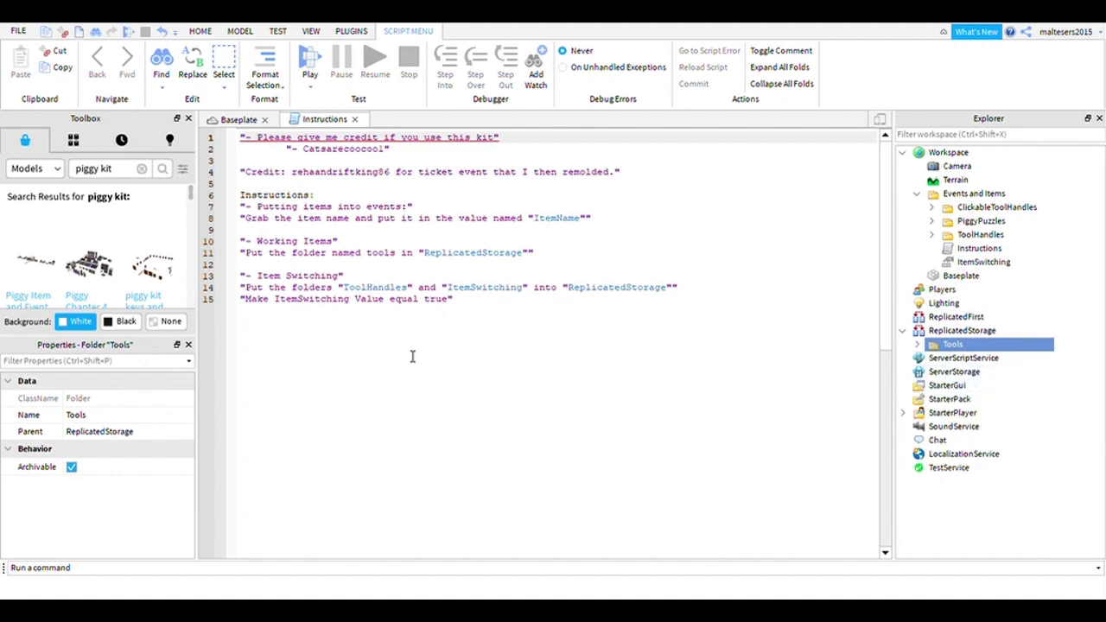
left_click(354, 119)
- Playtest the place, walk past the doors and safes to the items on the ground, and stop the test
right_click_drag(631, 281, 613, 285)
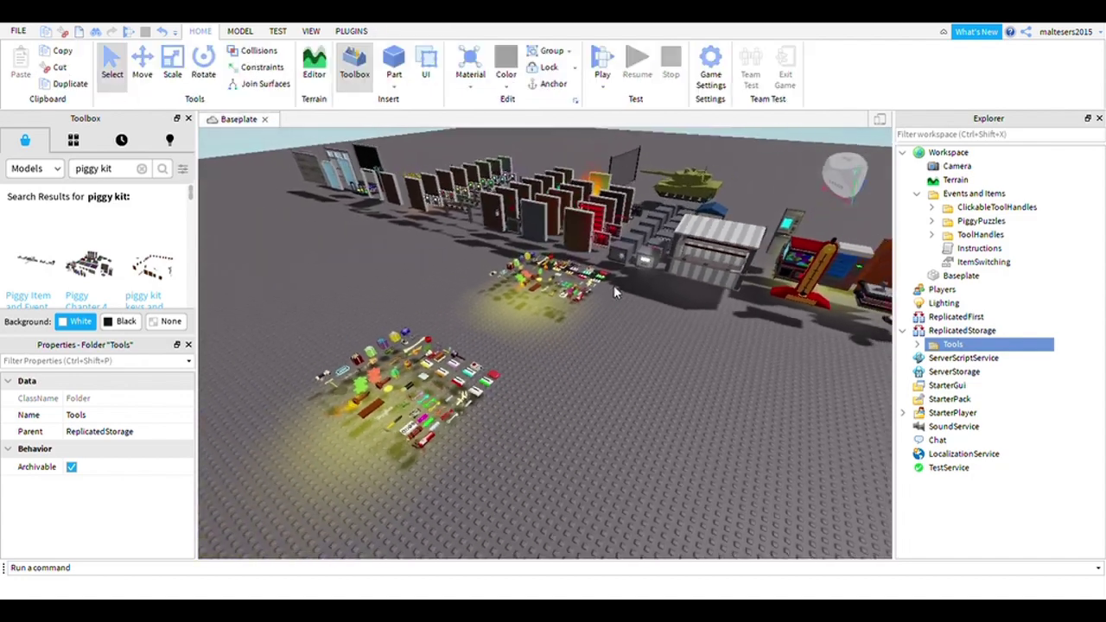
key("d")
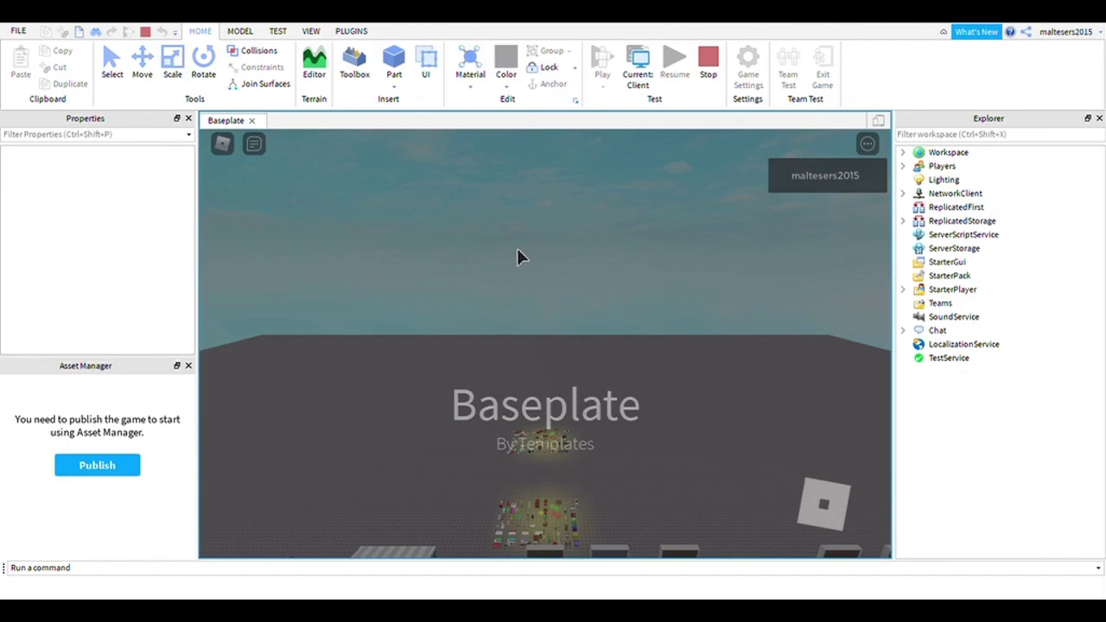
key("w")
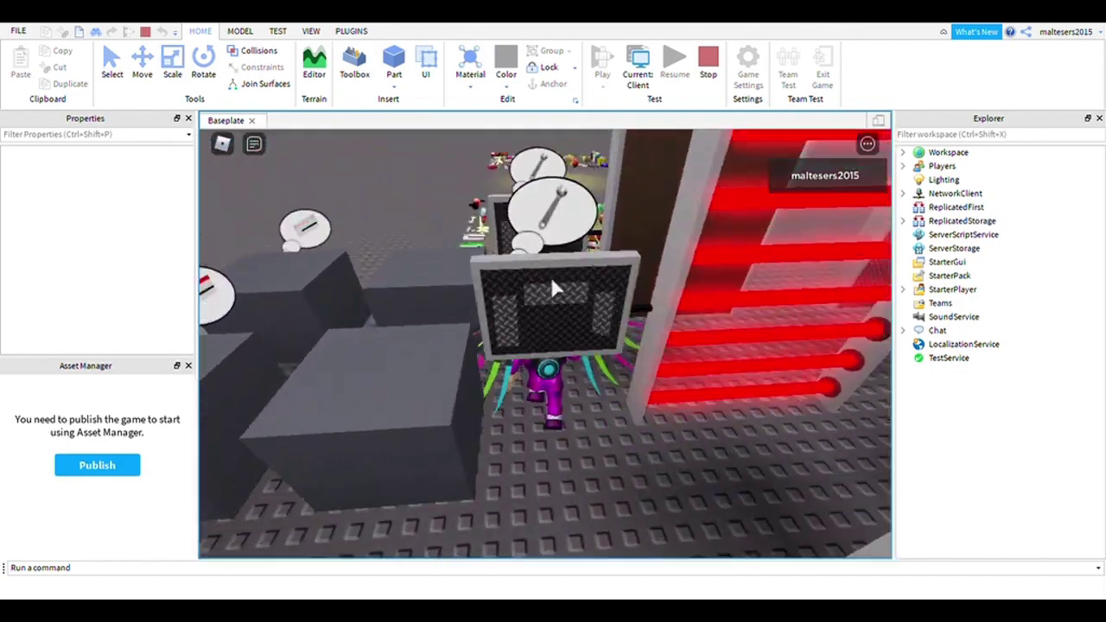
key("w")
right_click_drag(551, 288, 531, 335)
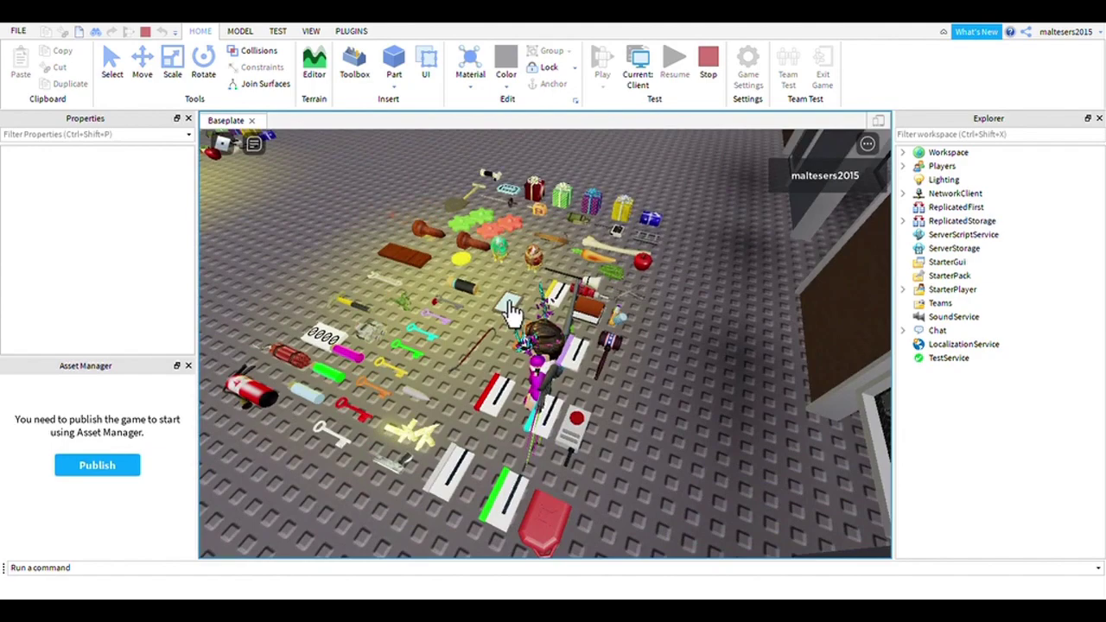
key("a")
key("w")
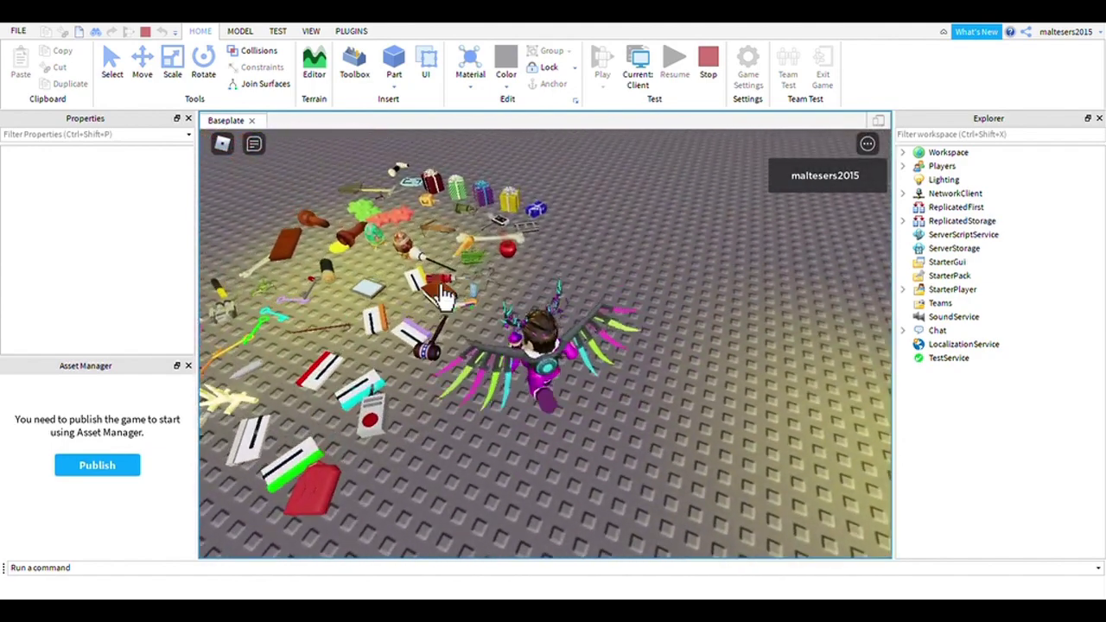
key("a")
key("s")
left_click(709, 65)
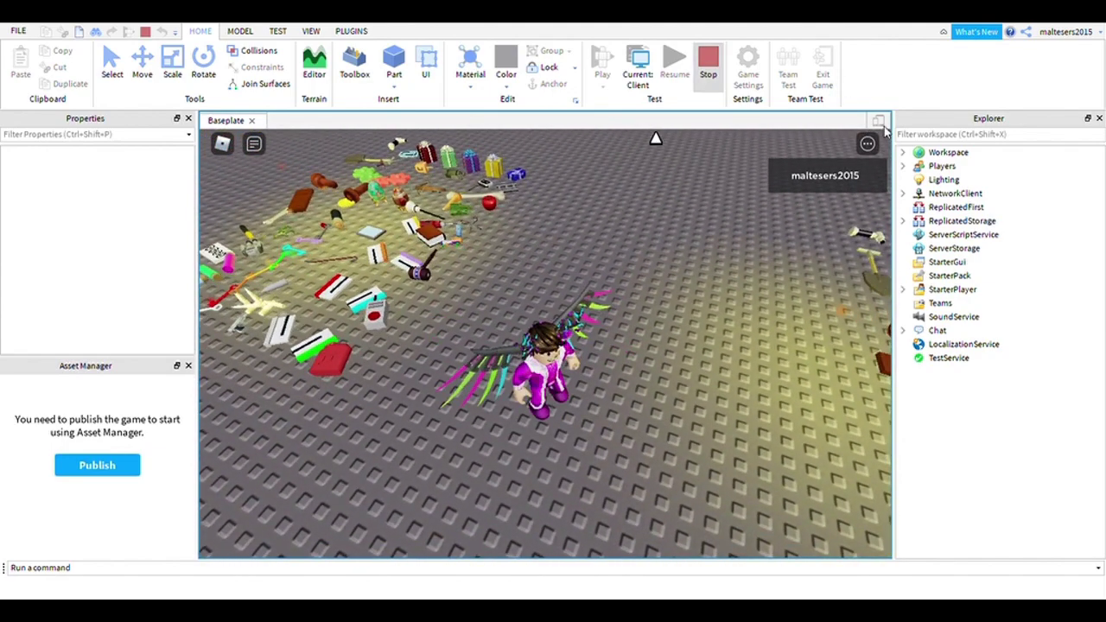
scroll(837, 268, "down", 3)
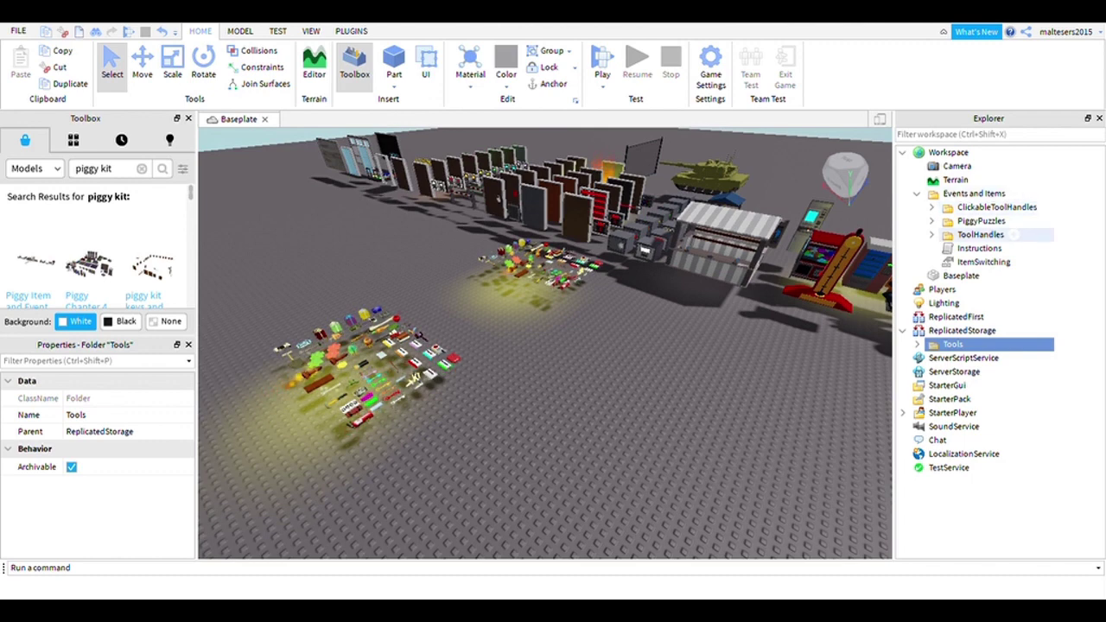
- Move the ItemSwitching value and the ToolHandles folder into ReplicatedStorage, consulting the Instructions script
left_click_drag(985, 261, 962, 330)
double_click(1010, 248)
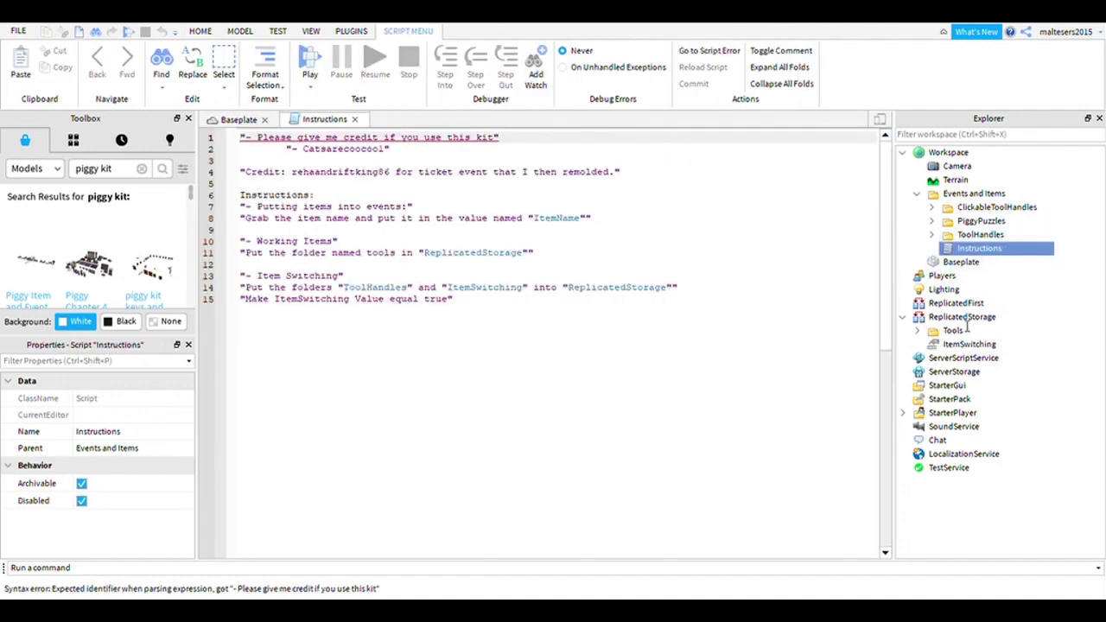
left_click_drag(1012, 235, 962, 318)
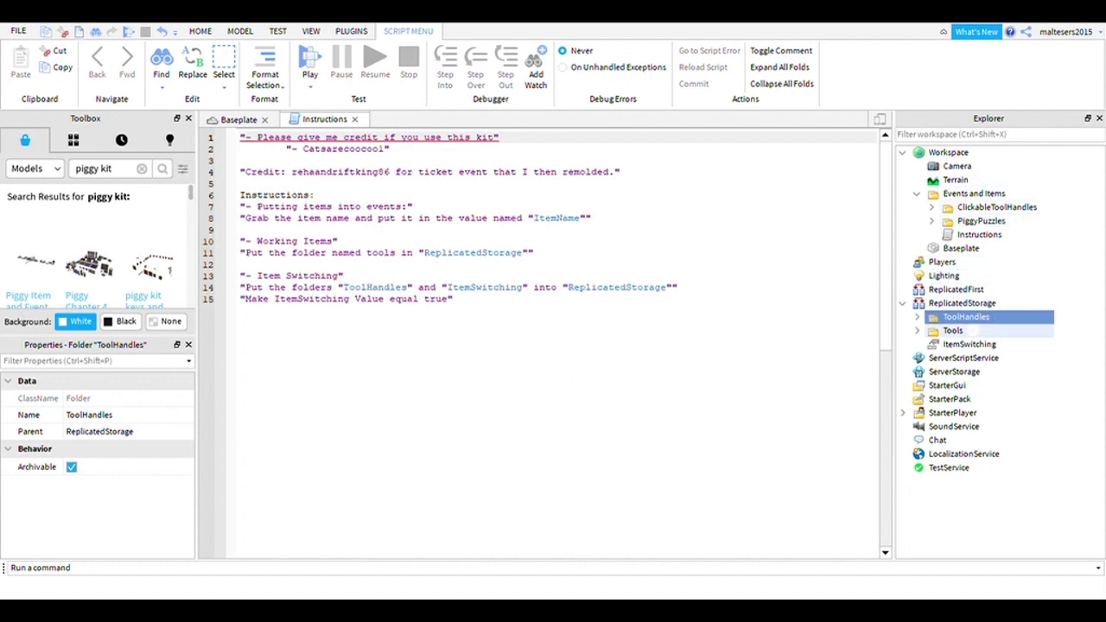
- Close the Instructions script and set the ItemSwitching Value to true
left_click(969, 343)
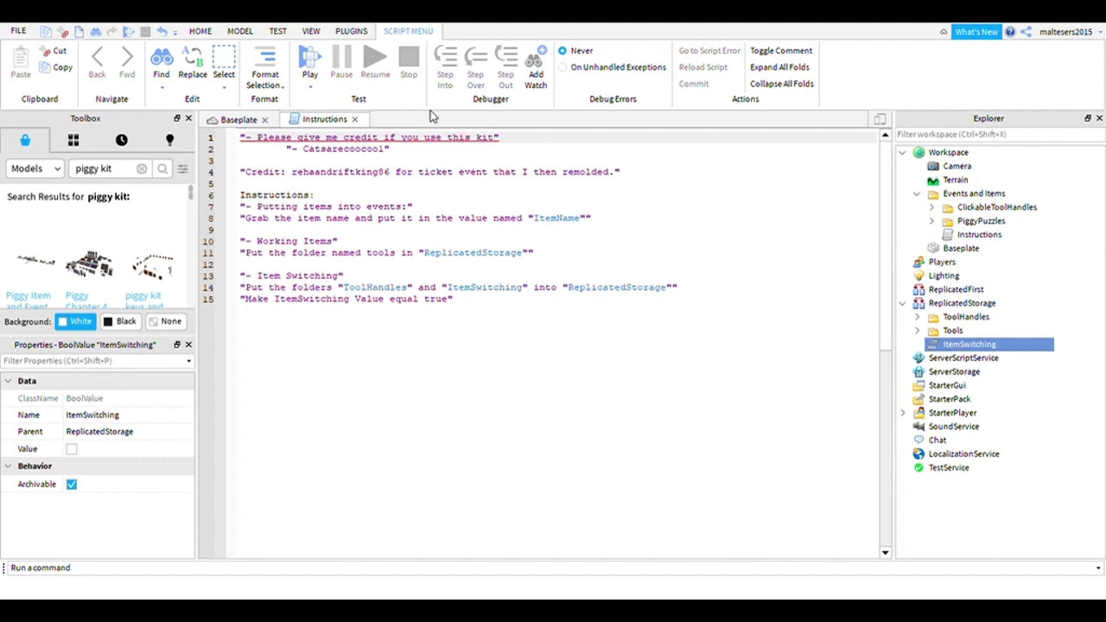
key("ctrl+w")
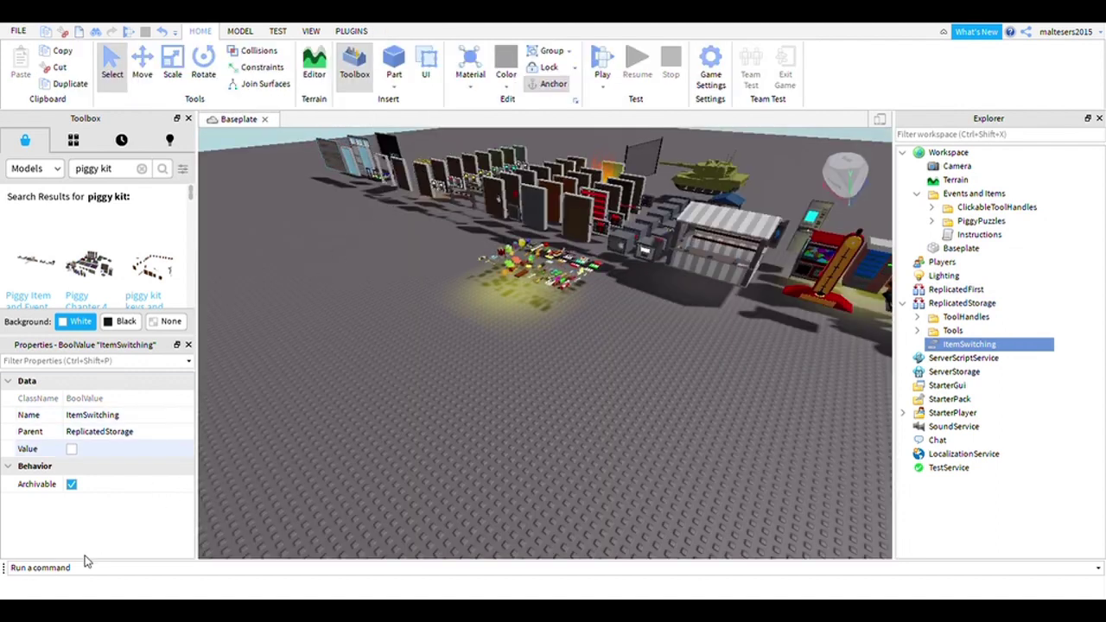
left_click(71, 449)
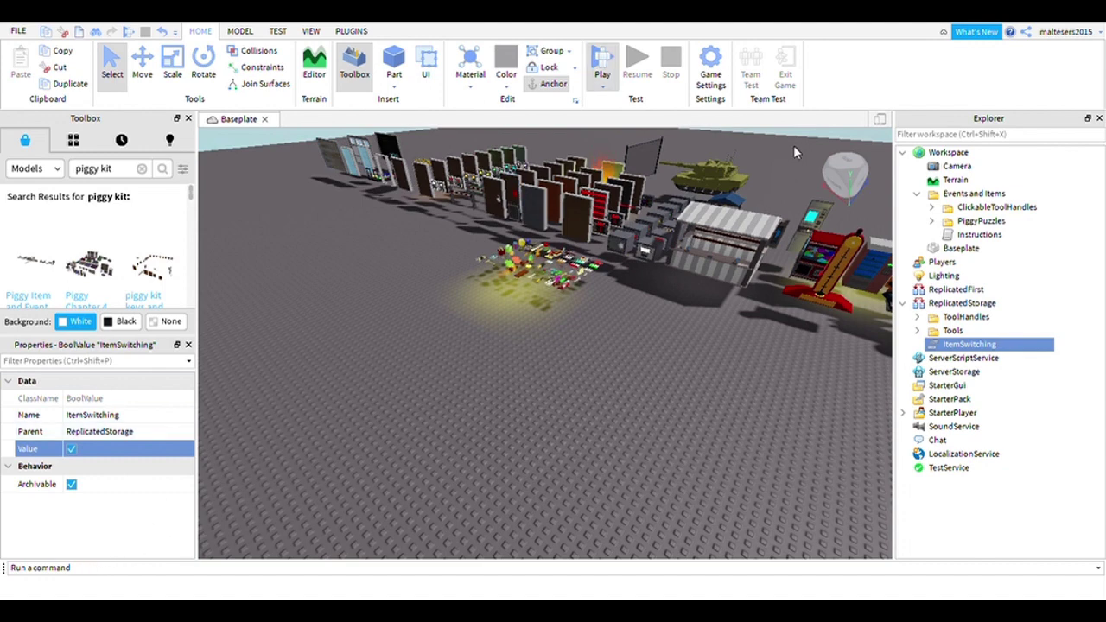
- Start a playtest and try item switching on the ground items by taking the chocolate bar and swapping it for the dynamite
key("F5")
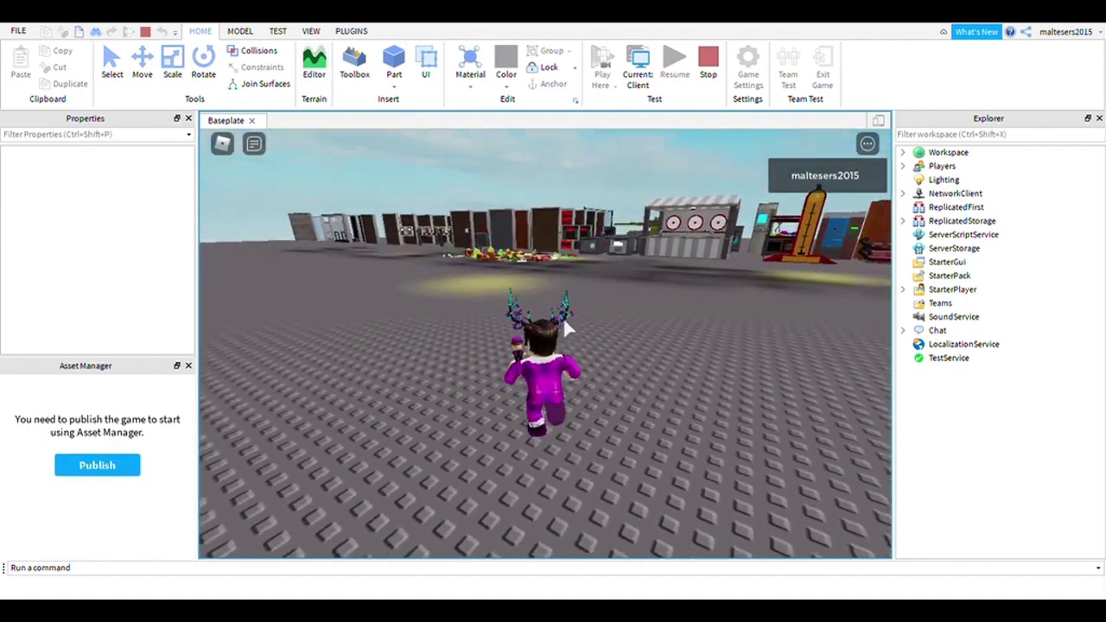
key("w")
right_click_drag(564, 318, 564, 320)
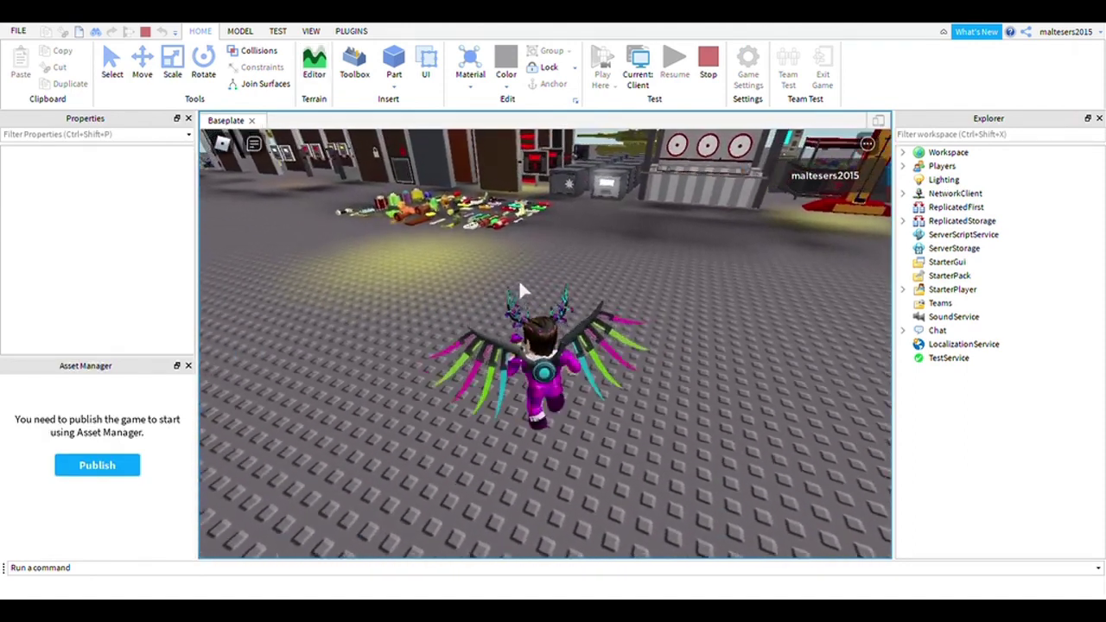
key("w")
right_click_drag(520, 282, 545, 265)
left_click(494, 257)
key("a")
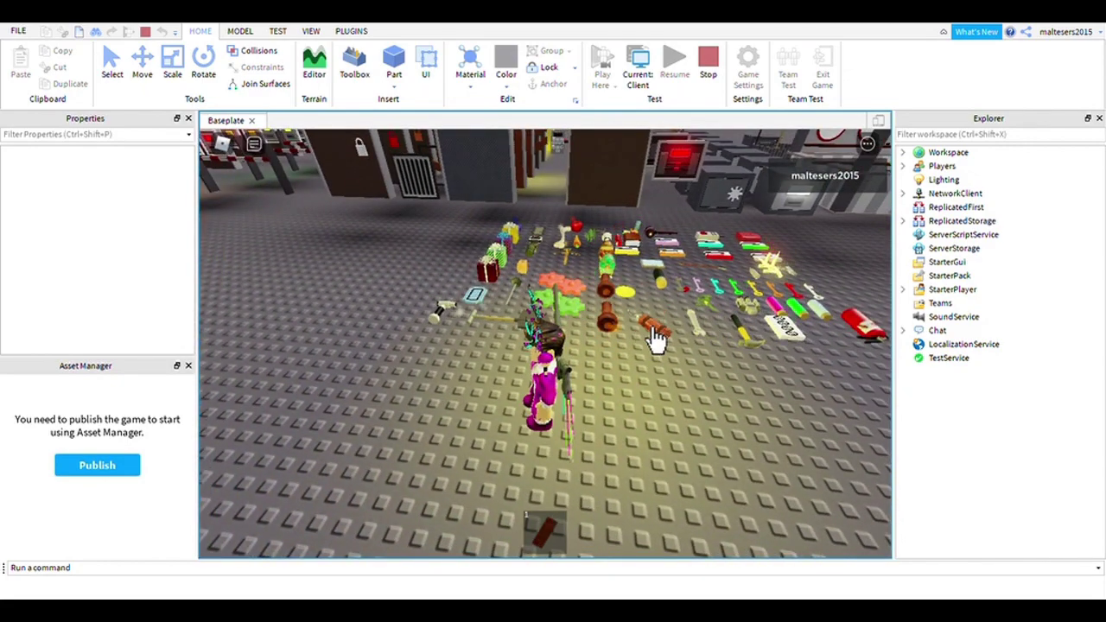
left_click(655, 334)
right_click_drag(656, 337, 652, 324)
key("a")
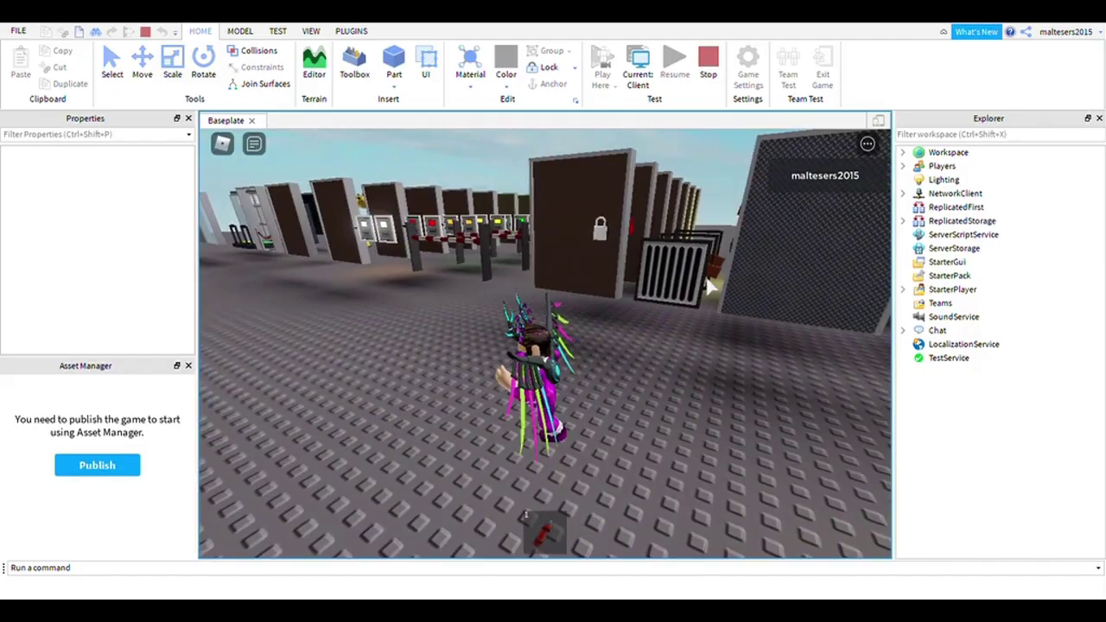
- Carry the dynamite past the locked doors and barriers to examine the coloured keycard readers and the items they require
key("w")
key("w")
right_click_drag(705, 277, 703, 270)
key("w")
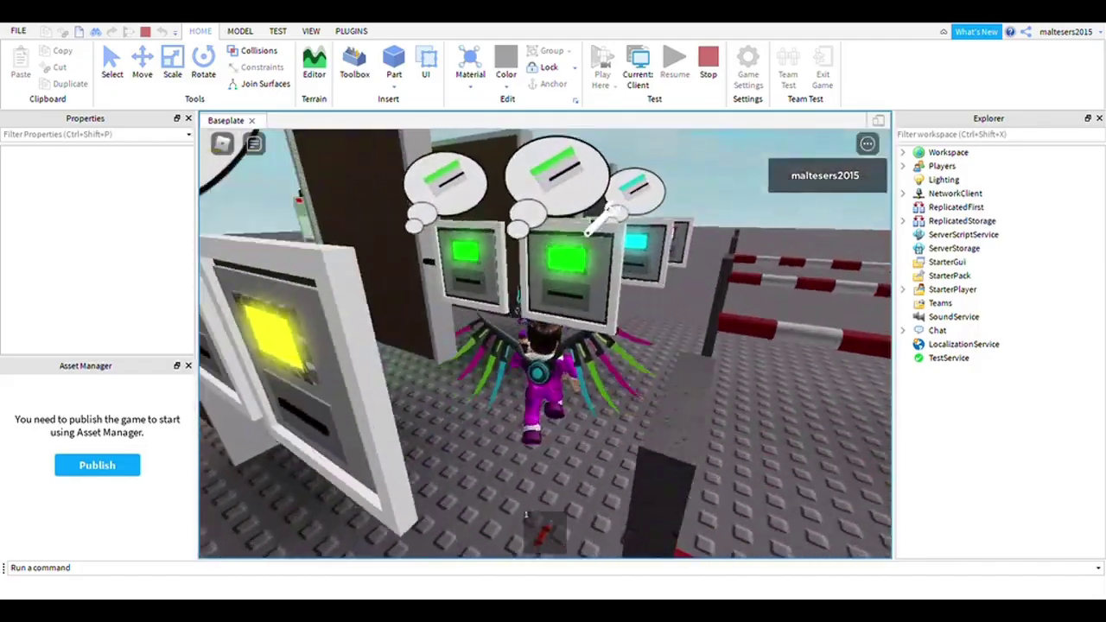
right_click_drag(531, 221, 525, 261)
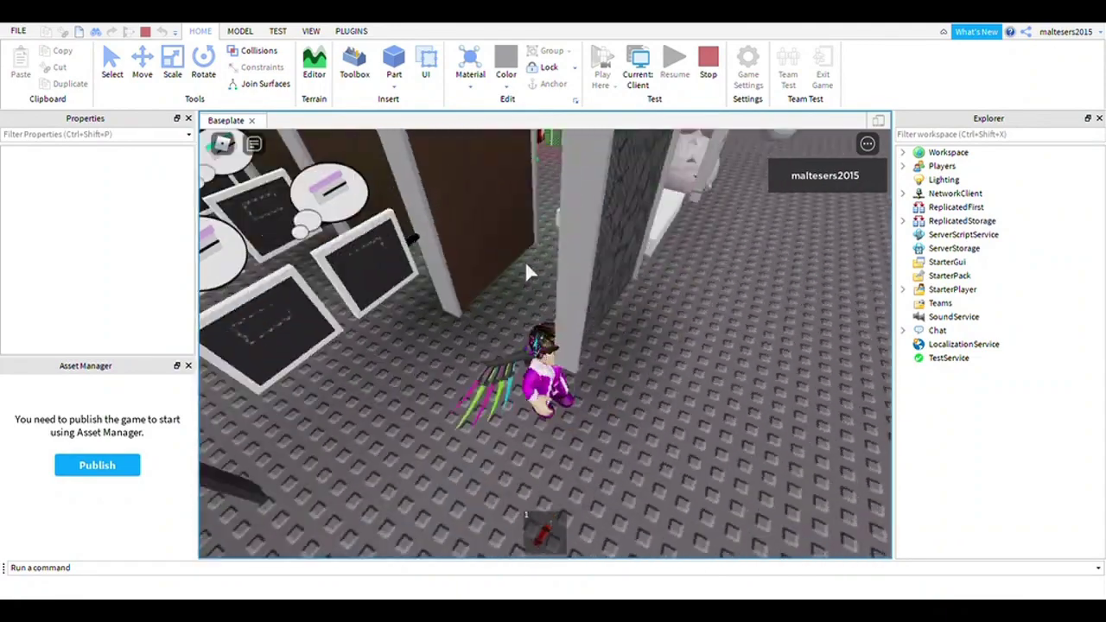
key("s")
right_click_drag(616, 251, 567, 275)
- Equip and unequip the dynamite several times while walking back to the items on the ground
key("1")
key("w")
key("1")
key("w")
key("1")
key("space")
key("s")
key("1")
key("w")
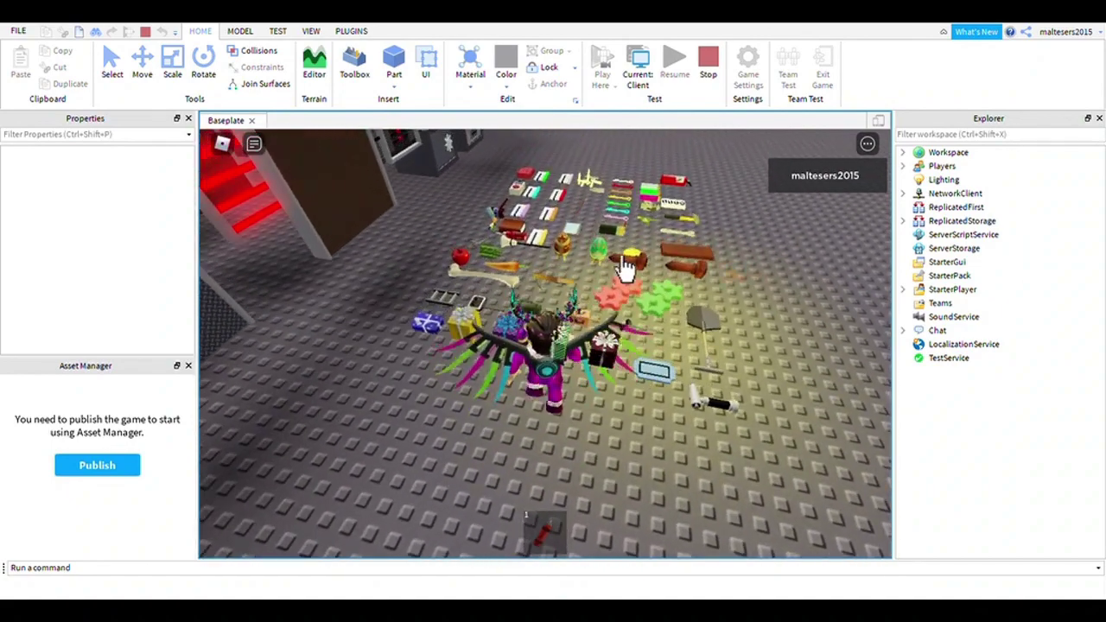
- Swap the dynamite for the cyan key and try it on the door with the cyan padlock
right_click_drag(613, 216, 606, 251)
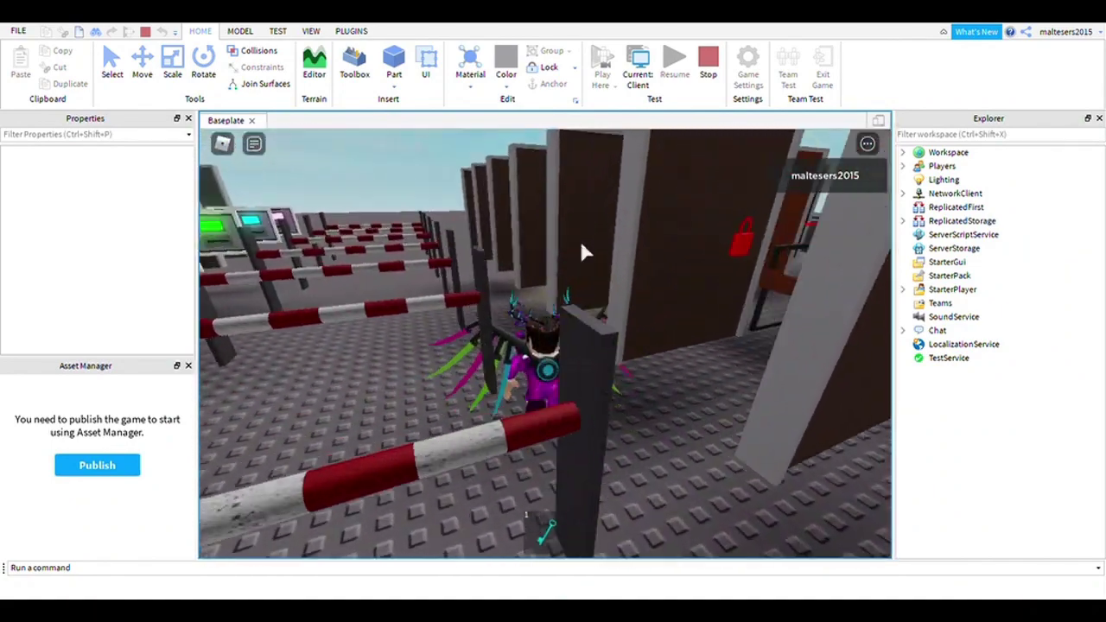
key("w")
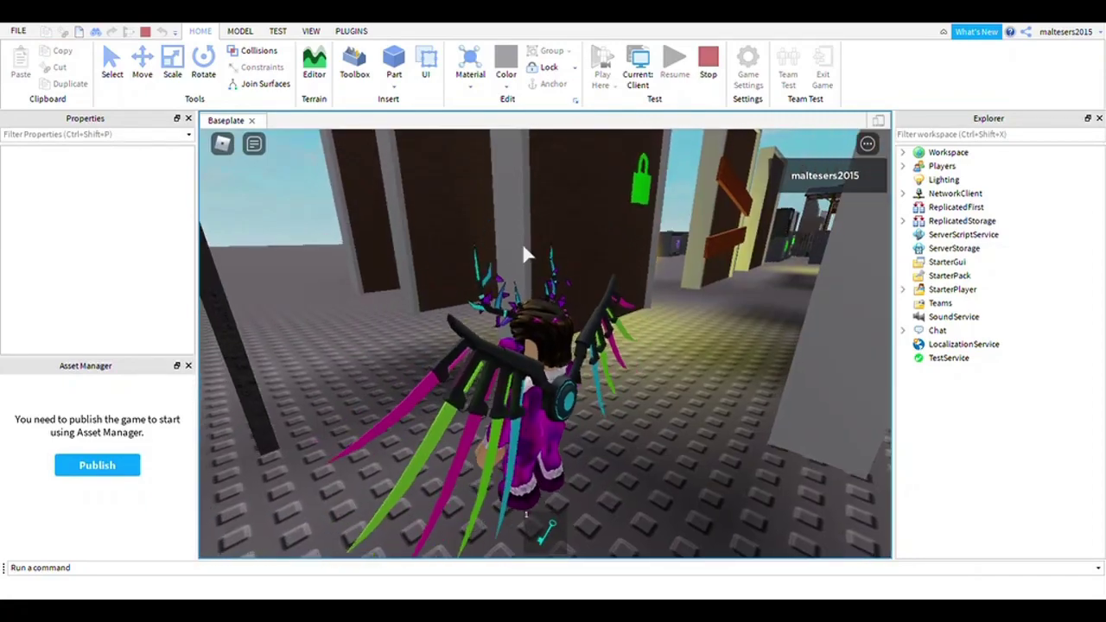
key("a")
key("w")
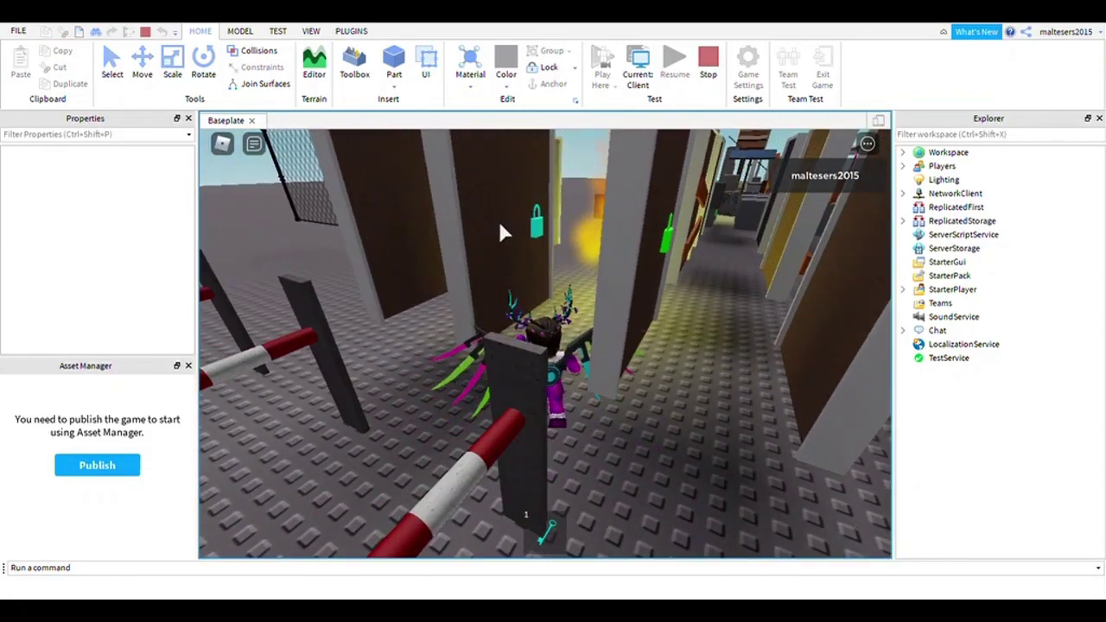
left_click(509, 287)
- Walk and jump between the rows of doors and over the vents back towards the items on the ground
key("w")
right_click_drag(519, 289, 521, 294)
key("w")
key("space")
key("space")
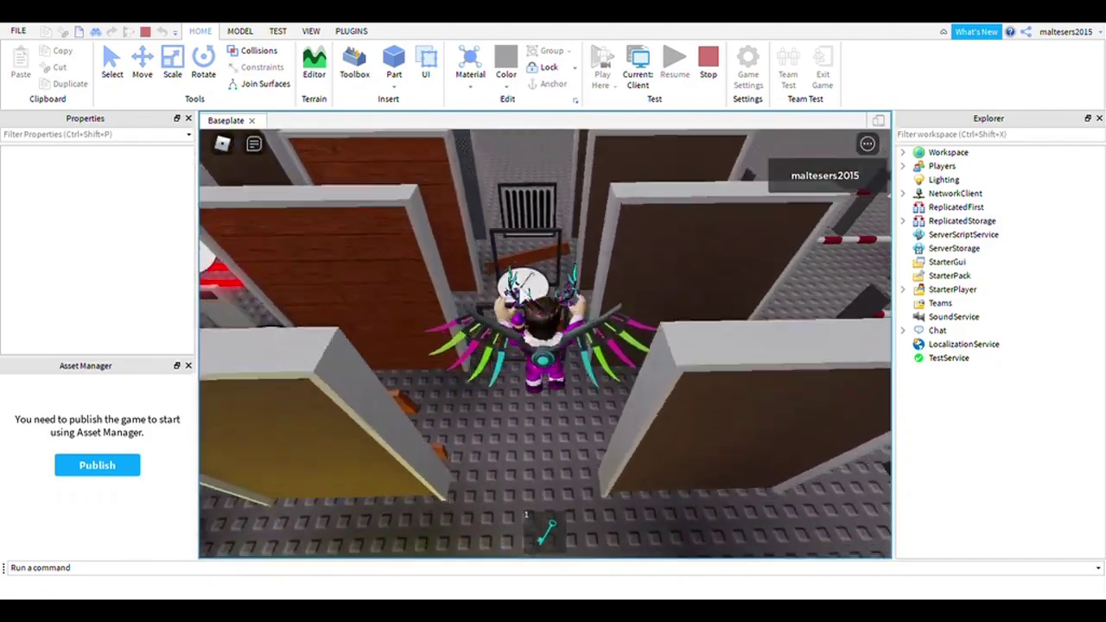
key("w")
key("w")
key("space")
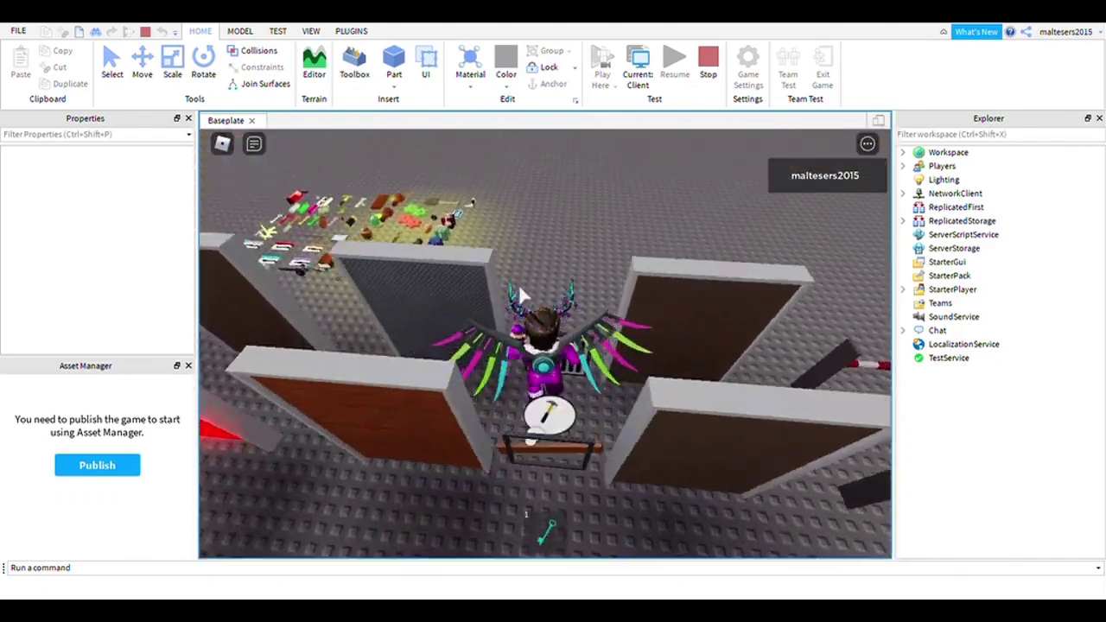
right_click_drag(522, 296, 522, 295)
- Swap the cyan key for the light-blue tube and fill it at the green bucket beside the vending machine
right_click_drag(648, 292, 644, 288)
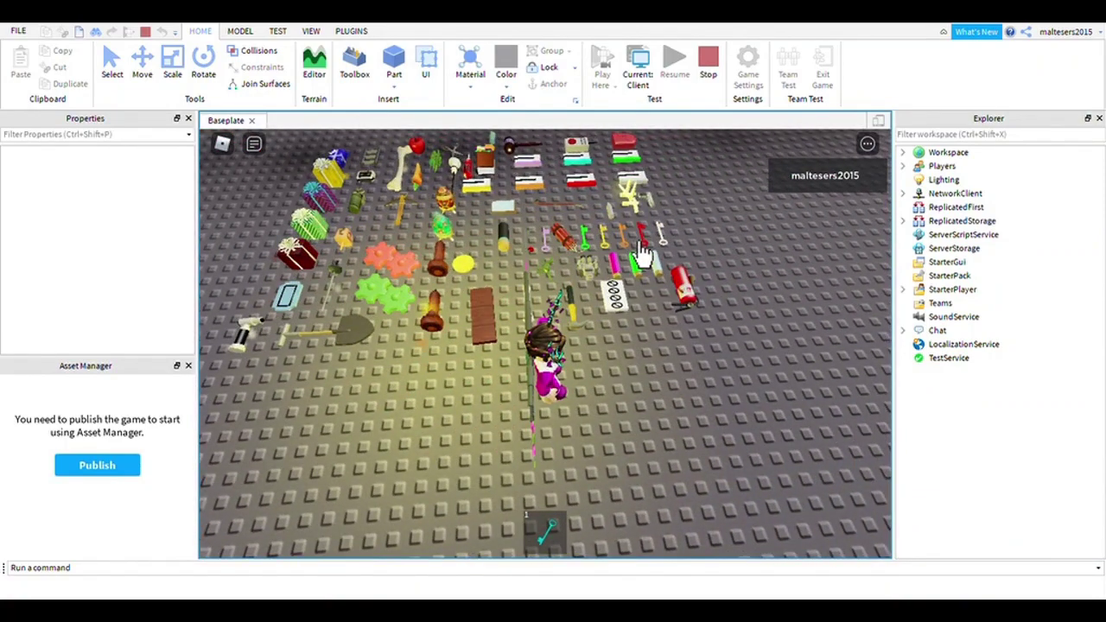
key("w")
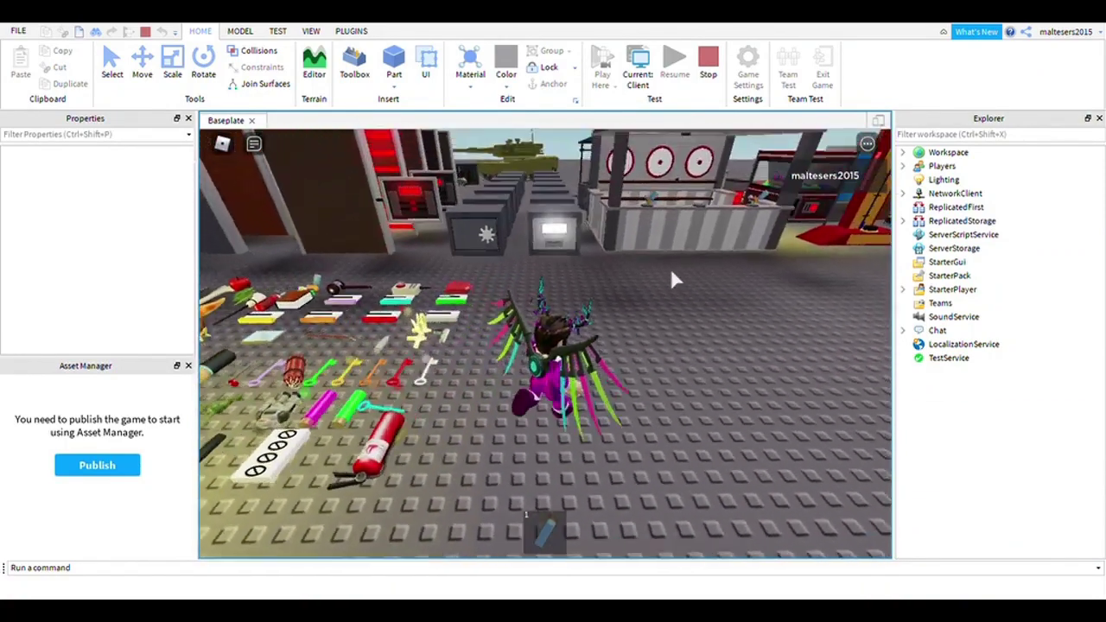
key("w")
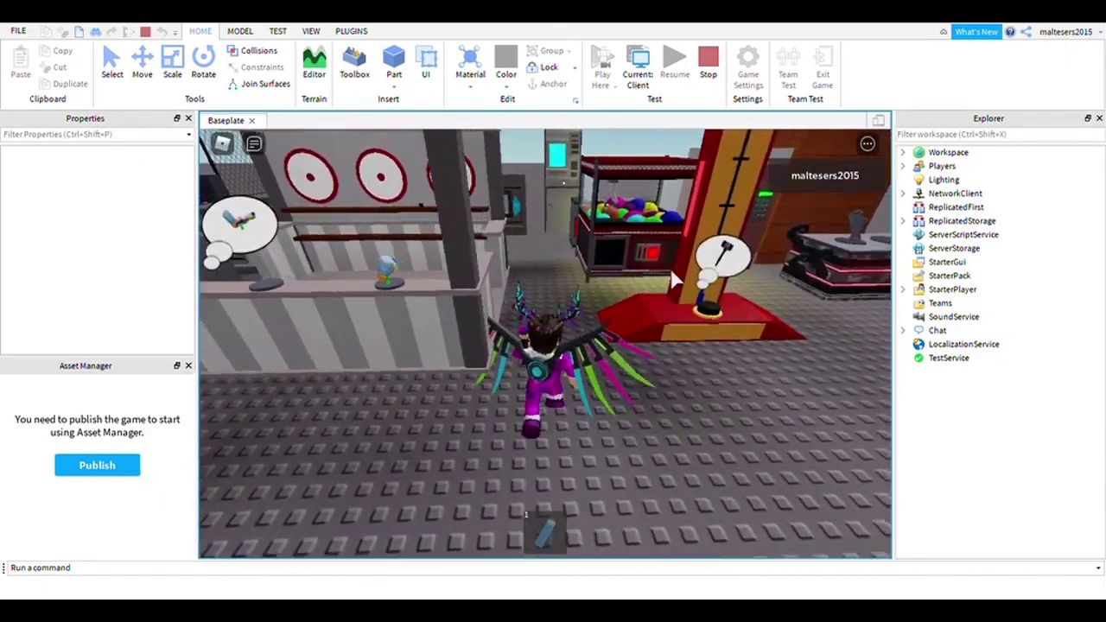
right_click_drag(617, 279, 611, 287)
key("w")
key("space")
key("d")
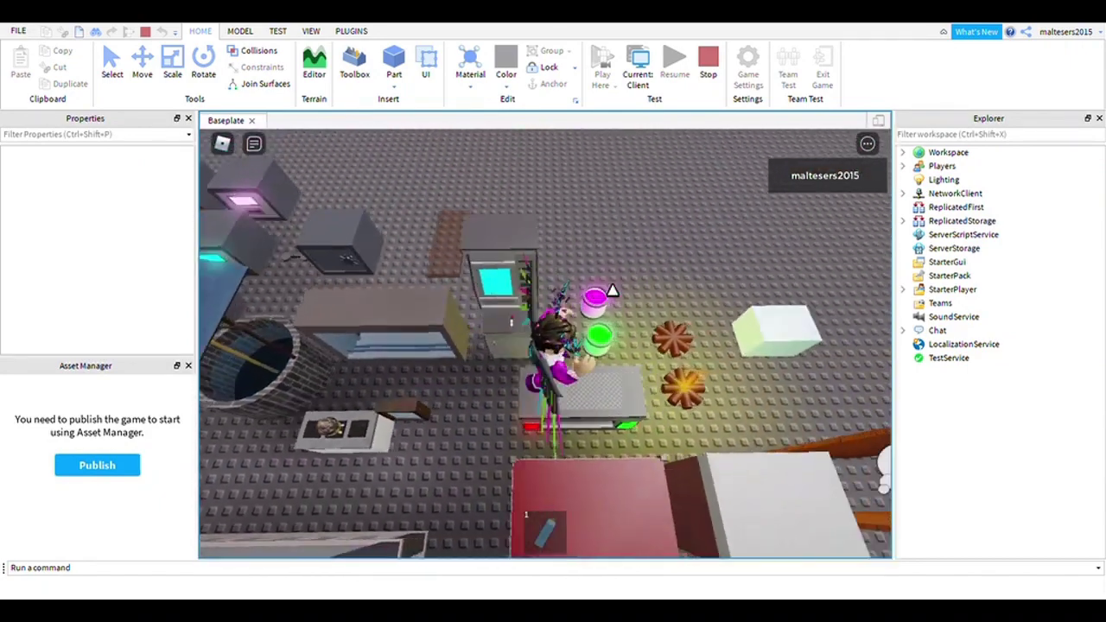
right_click_drag(604, 346, 595, 350)
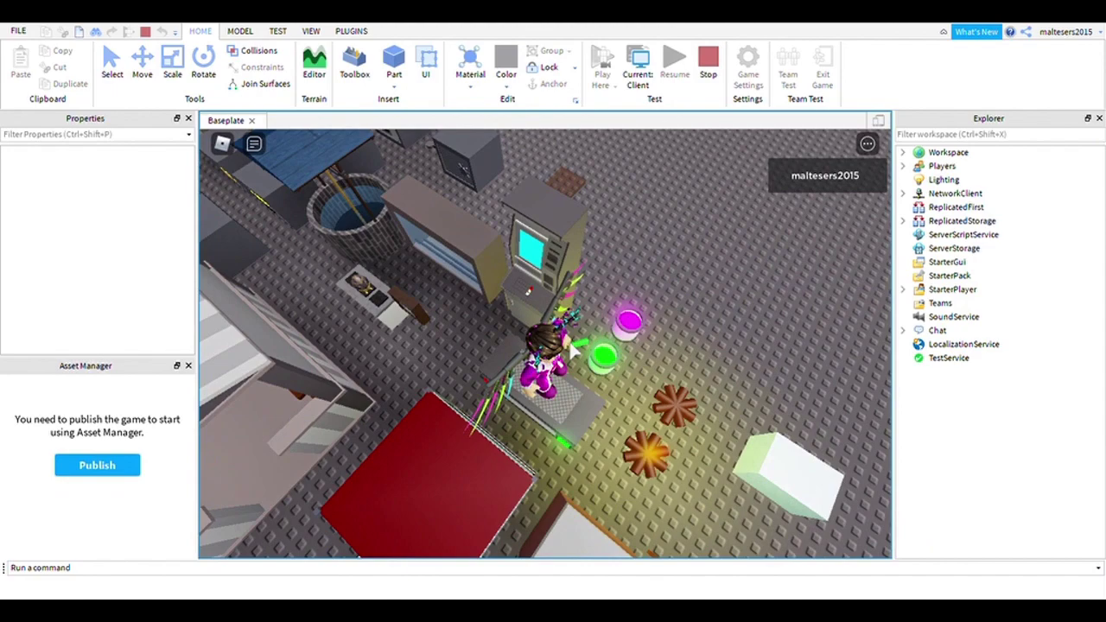
- Place the green tube in the holder behind the well and walk back to the items on the ground
key("a")
key("w")
right_click_drag(455, 216, 454, 216)
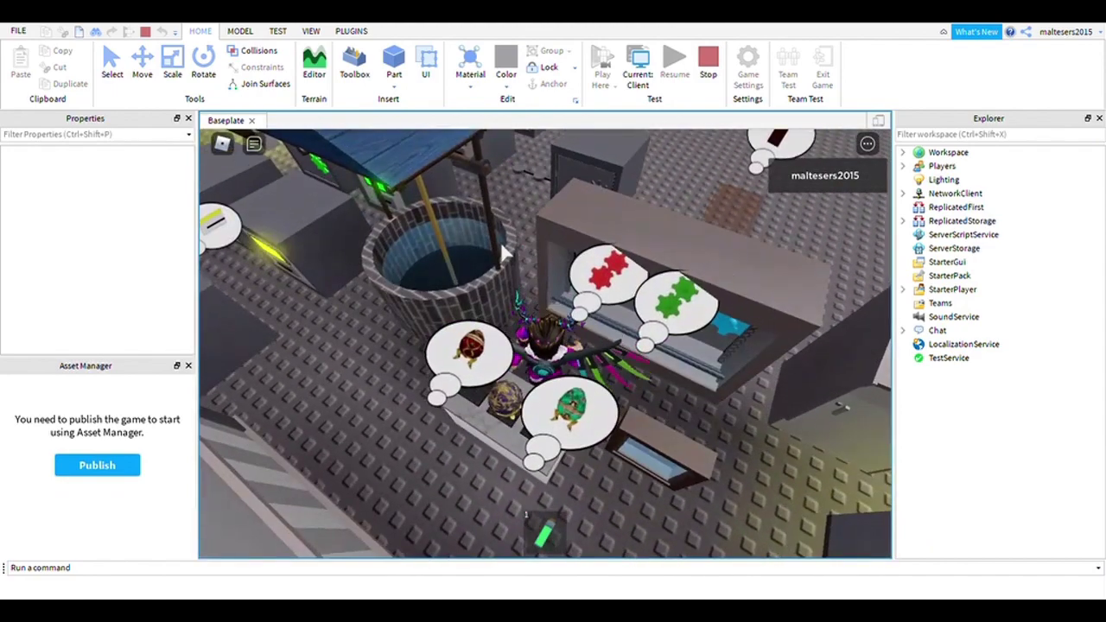
key("a")
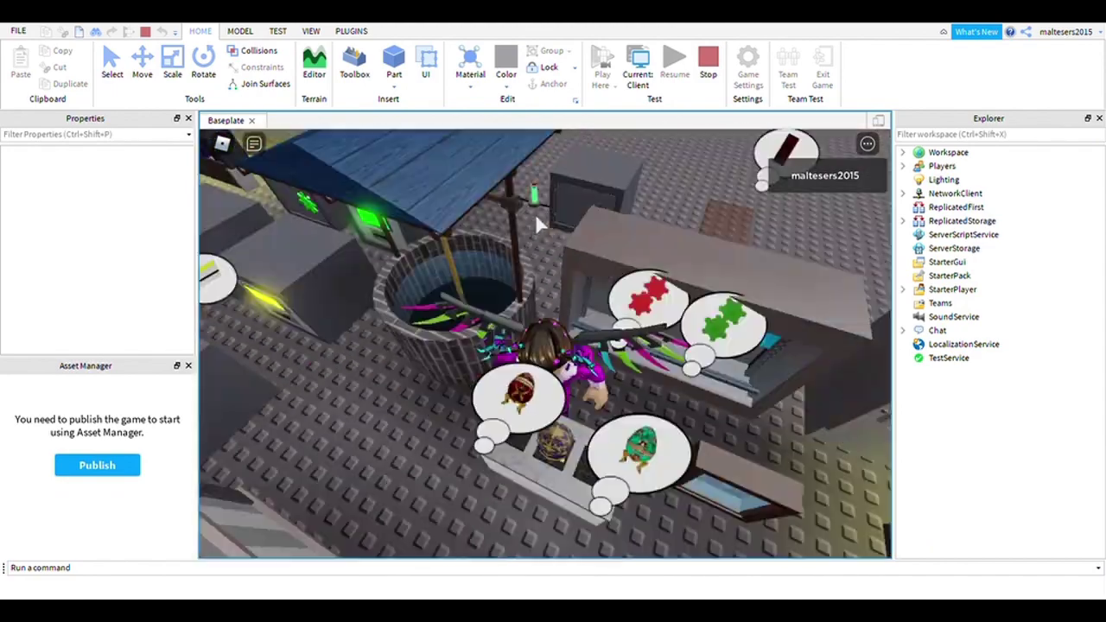
key("w")
key("s")
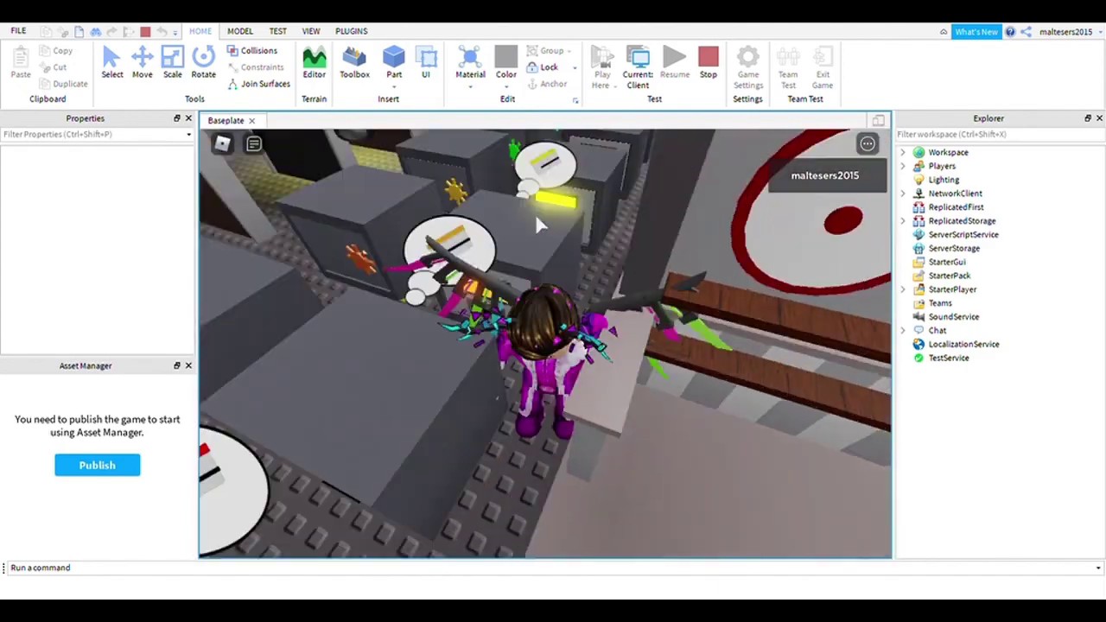
right_click_drag(536, 216, 536, 216)
key("w")
key("s")
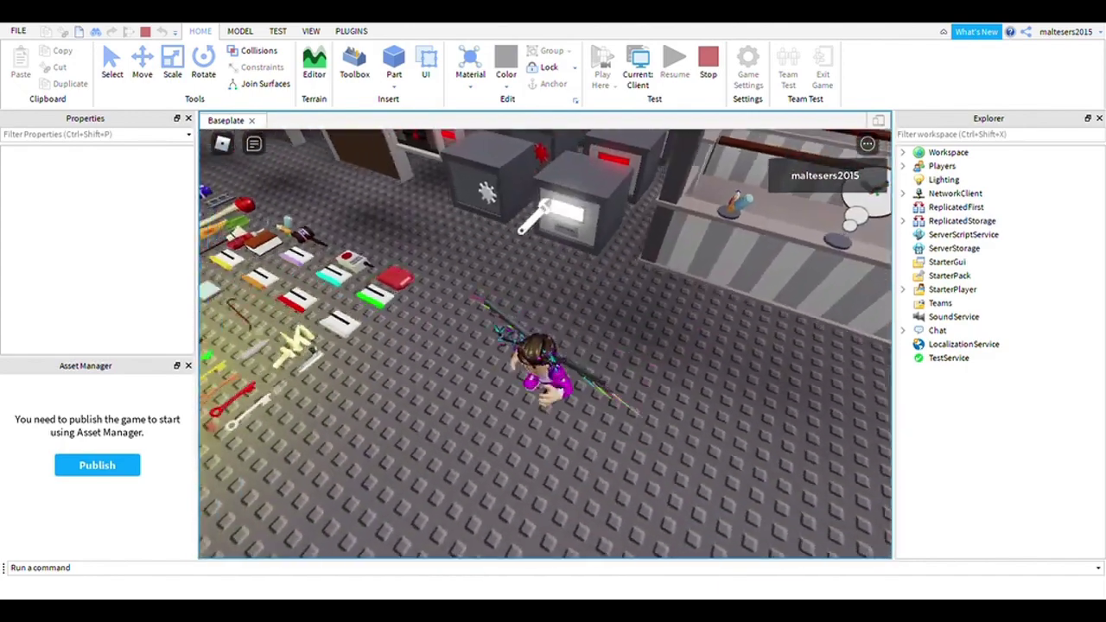
- Pick up the red item beside the green keycard and jump onto the safes facing the tank
key("a")
key("a")
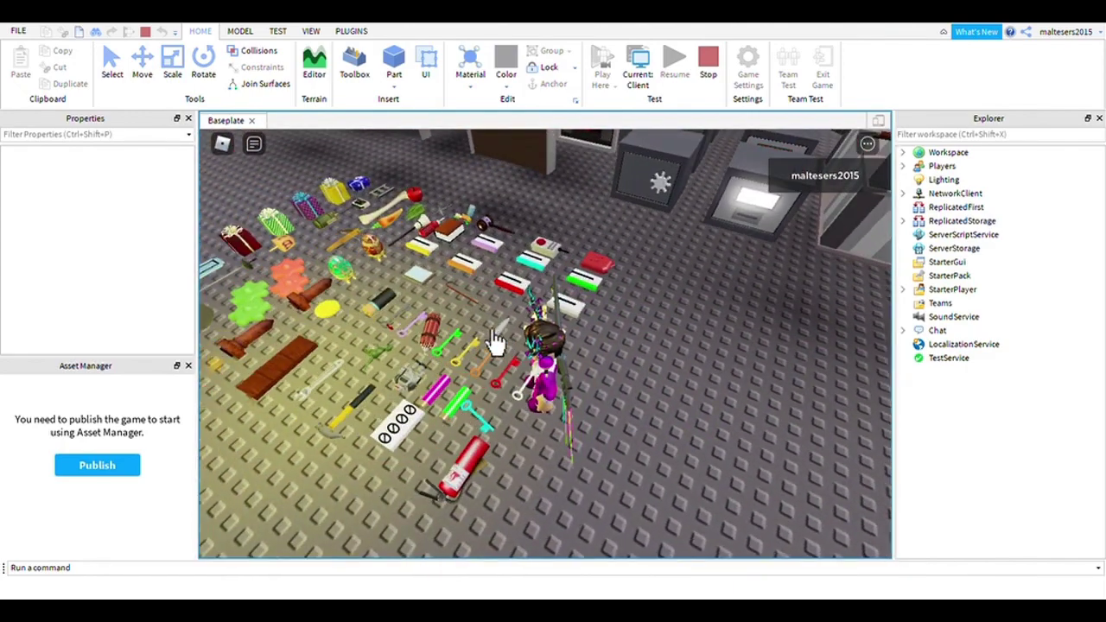
left_click(590, 263)
key("w")
right_click_drag(590, 257, 590, 257)
key("space")
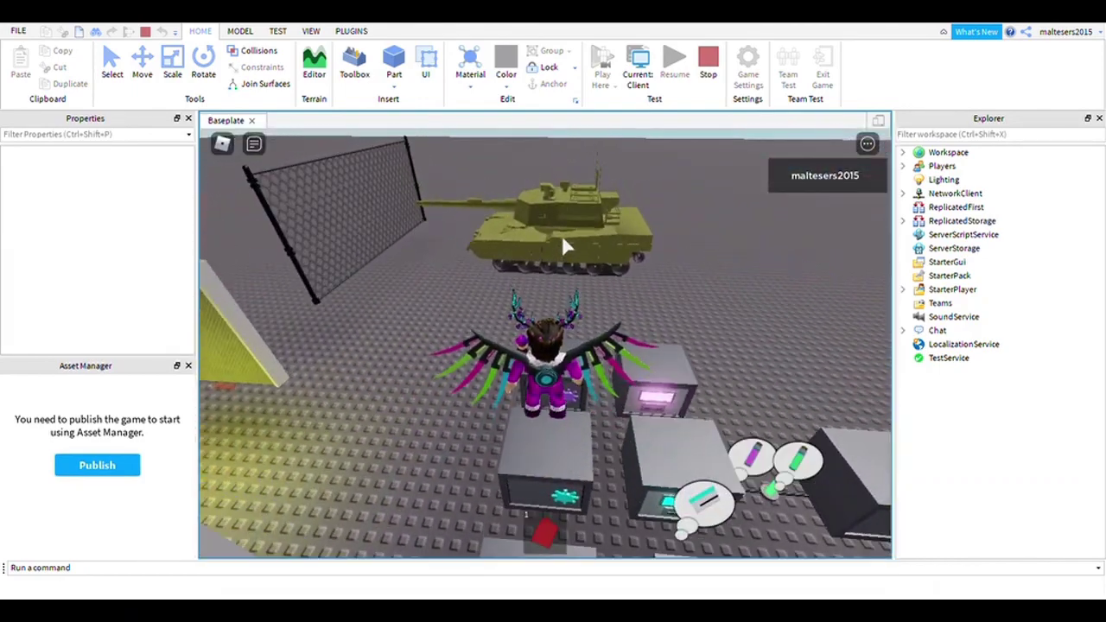
- Carry the red item across the safes and walk back around to the items on the ground
right_click_drag(558, 261, 558, 262)
key("a")
key("s")
key("a")
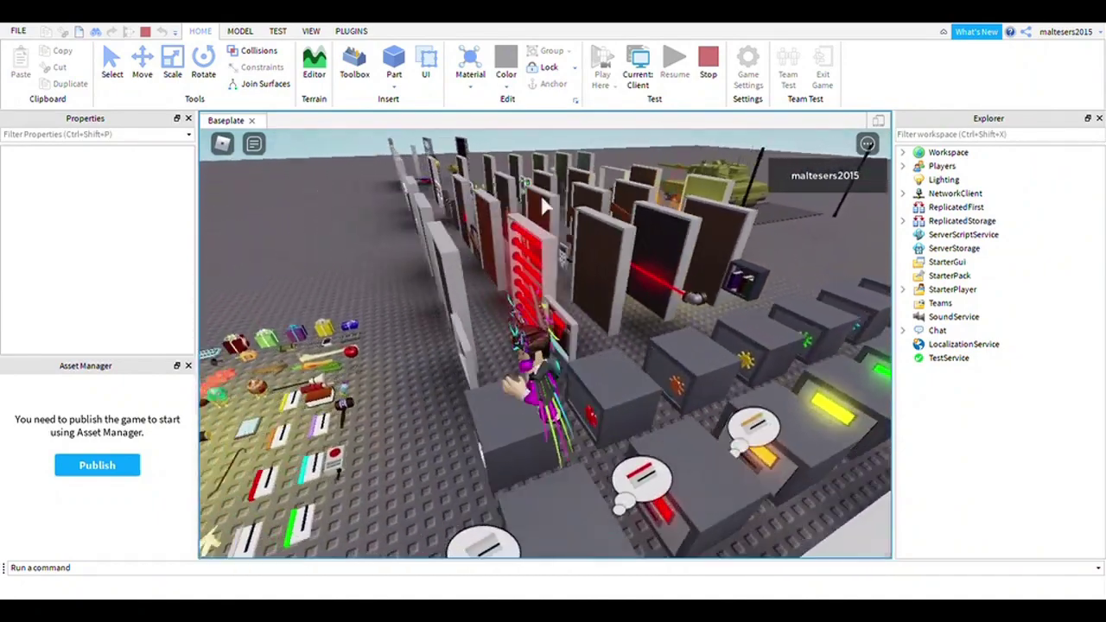
key("a")
key("s")
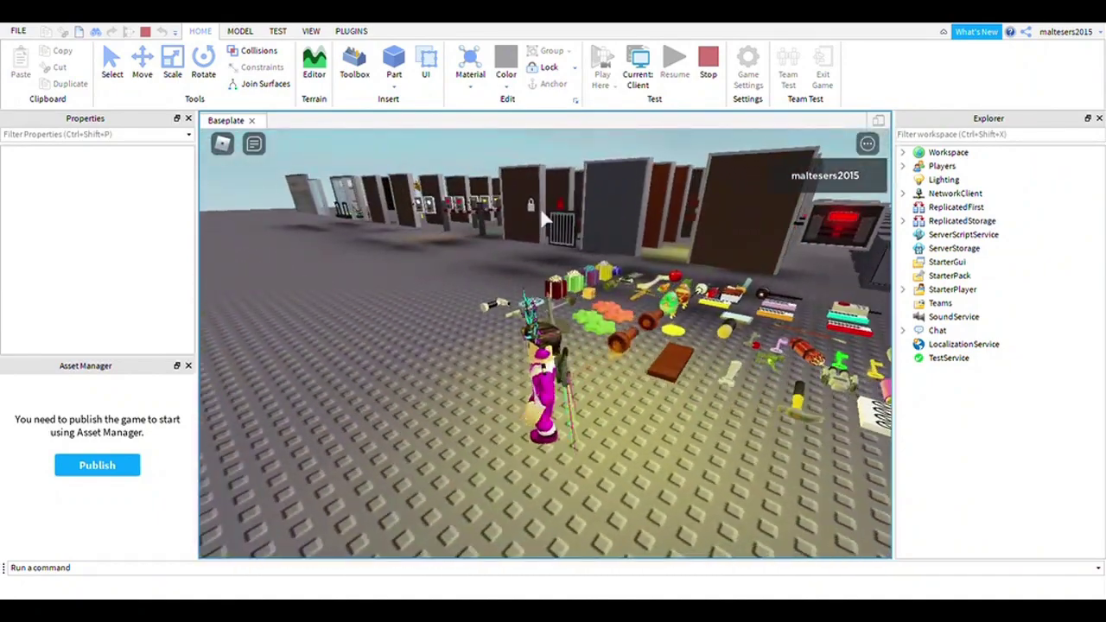
right_click_drag(541, 212, 541, 212)
key("w")
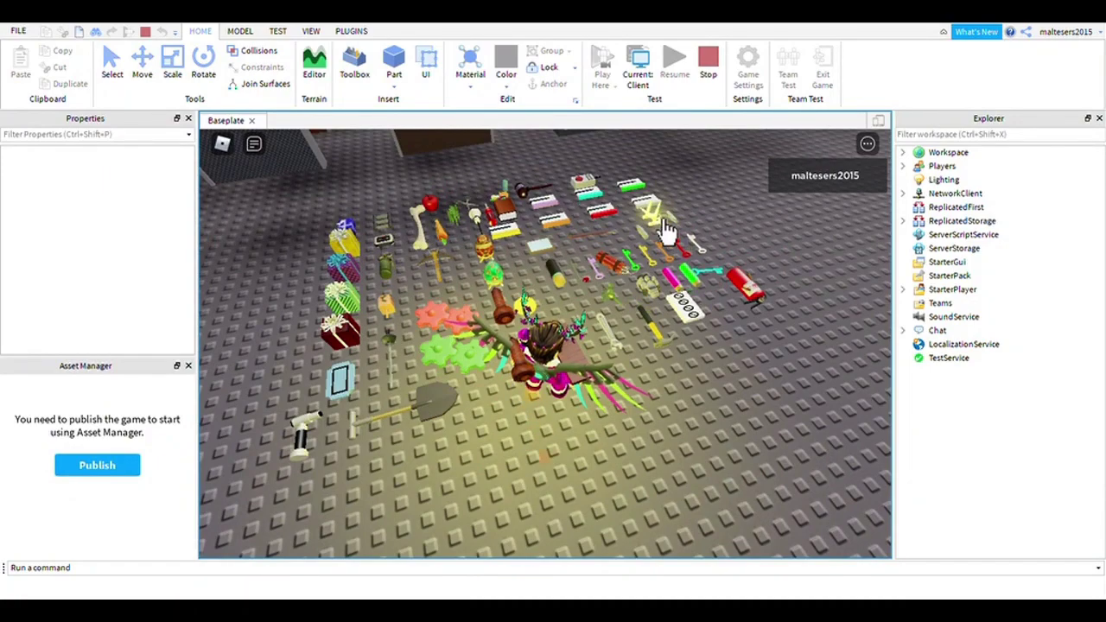
- Pick up the tank shell from the ground and carry it to the tank to fire it
key("w")
right_click_drag(641, 241, 642, 245)
key("w")
key("d")
key("w")
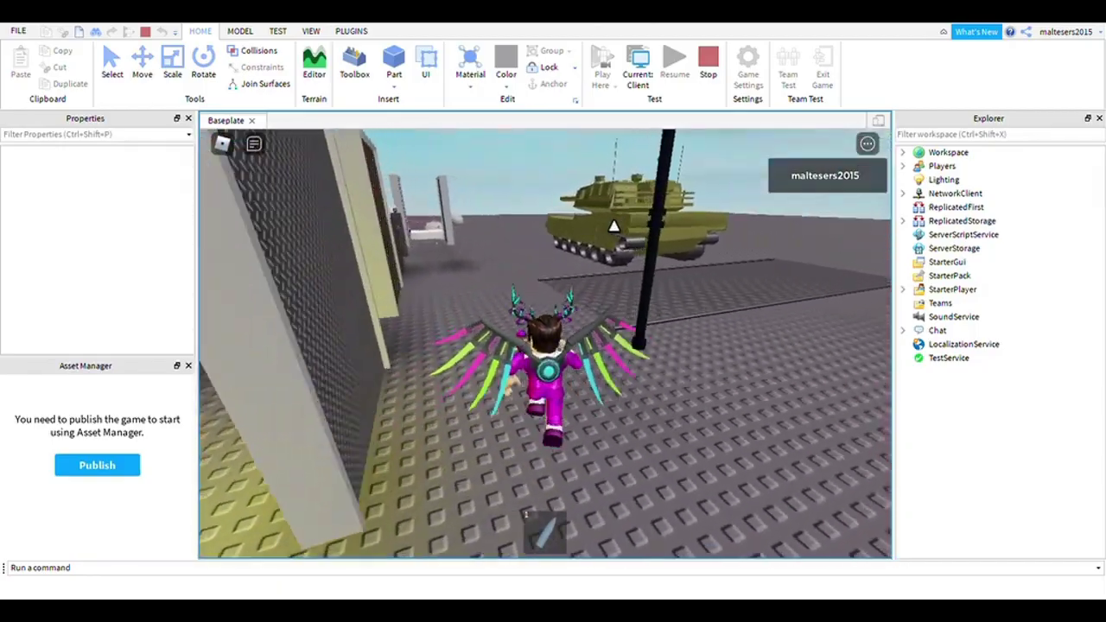
key("w")
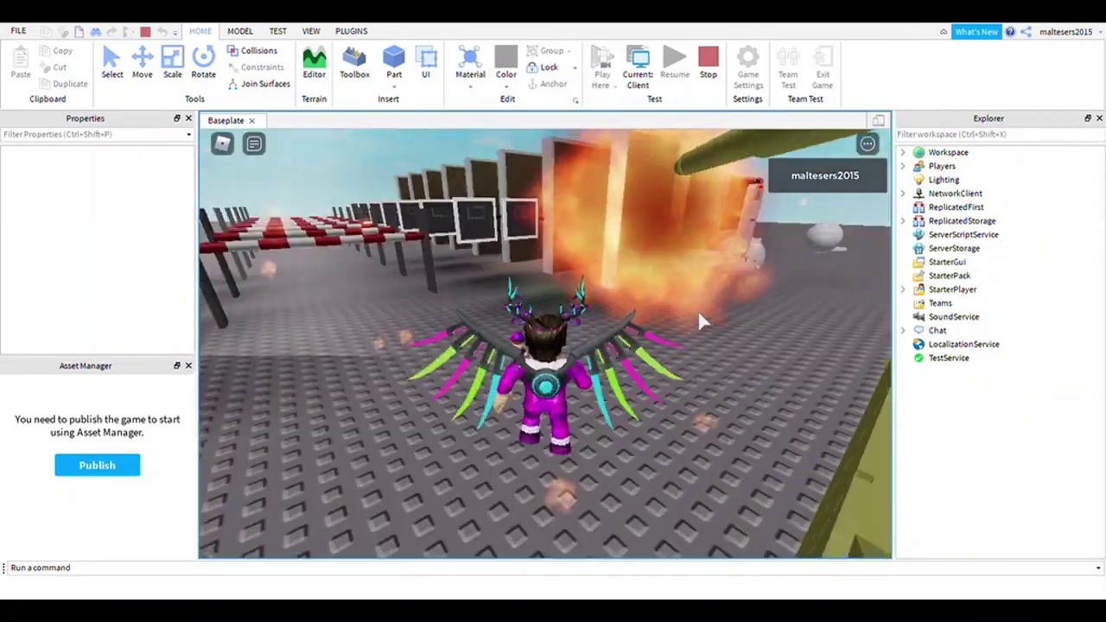
- Walk away from the tank and return past the doors to the items on the ground
key("a")
mouse_move(698, 311)
right_mouse_down()
mouse_move(654, 299)
mouse_move(695, 293)
right_mouse_up()
key("a")
key("w")
key("w")
key("w")
key("w")
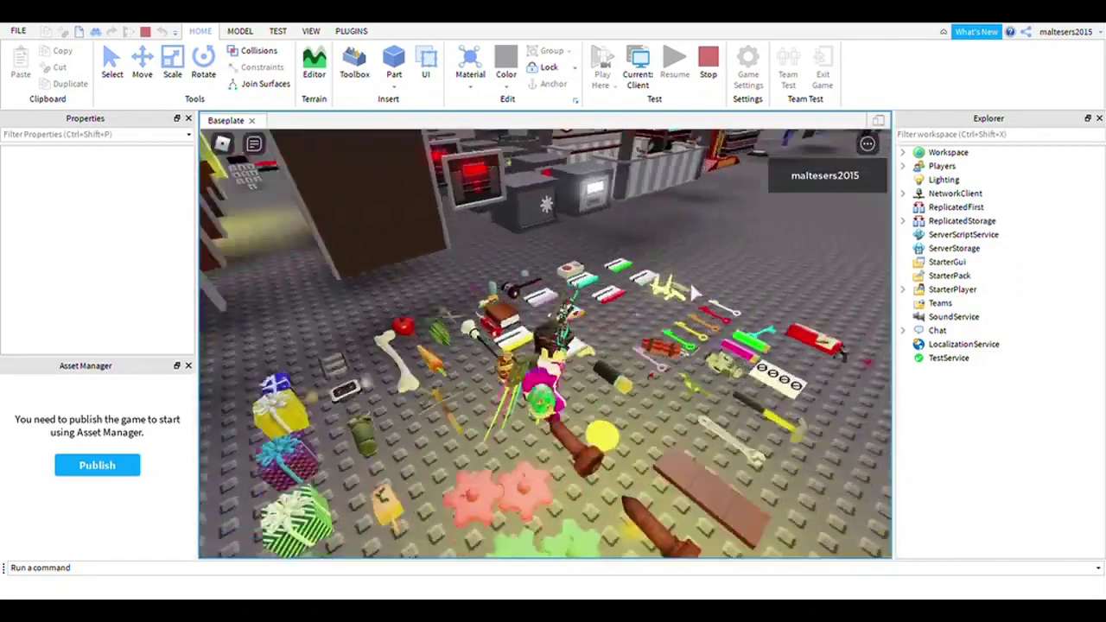
- Pick up the burning torch from the ground items and head towards the roped-off doors
key("s")
right_click_drag(672, 338, 675, 332)
key("w")
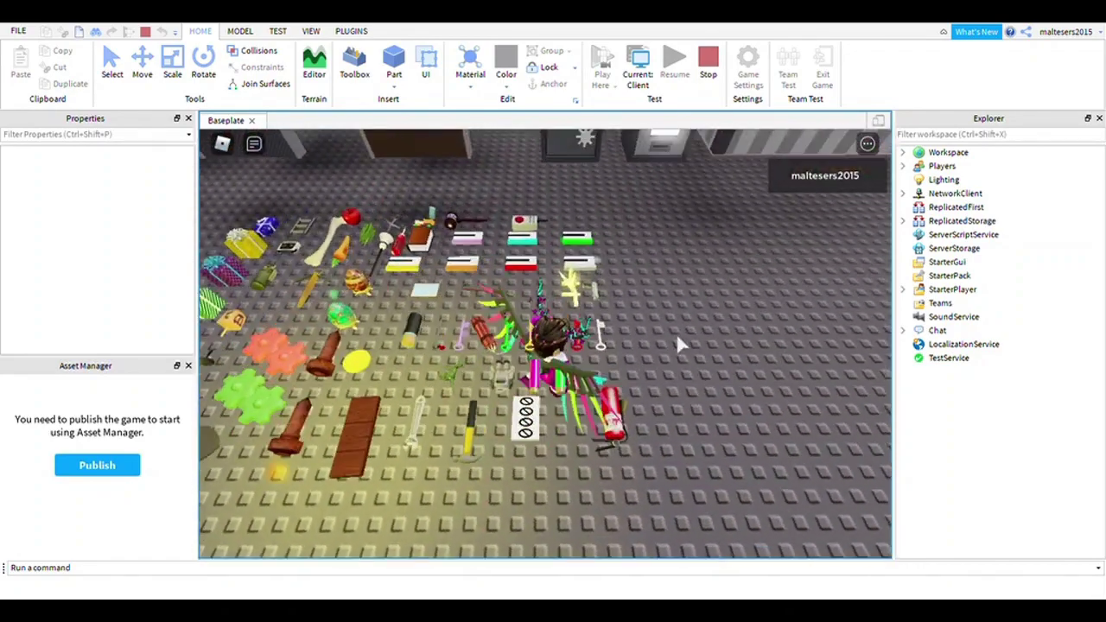
key("a")
left_click(425, 420)
key("w")
right_click_drag(467, 381, 467, 381)
key("w")
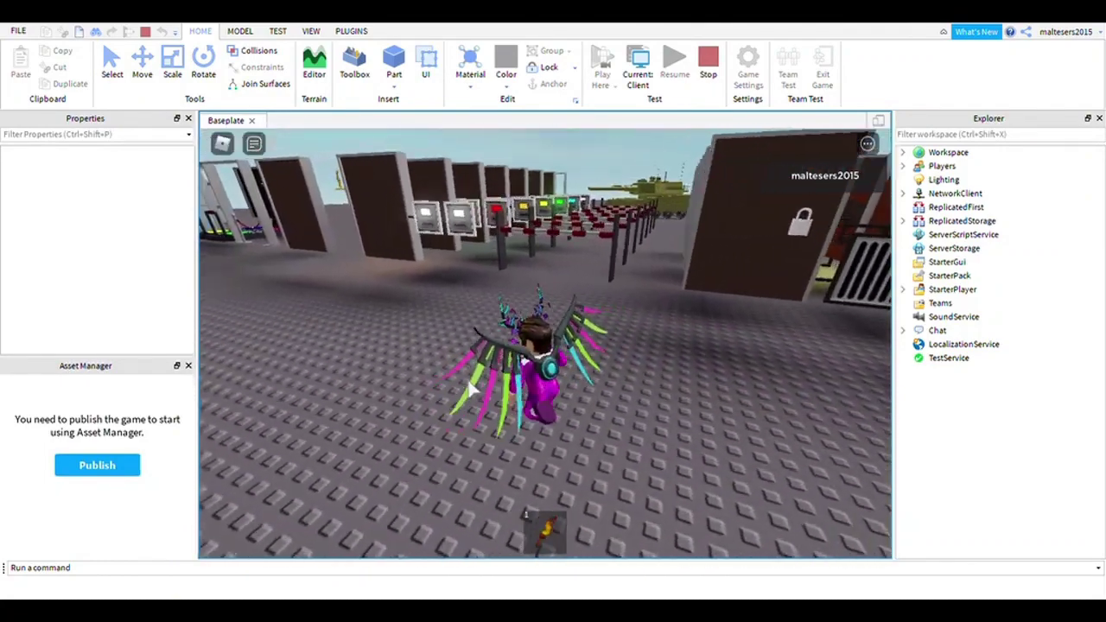
- Carry the torch around the rope barrier to the row of candles by the hooded figure
key("a")
key("a")
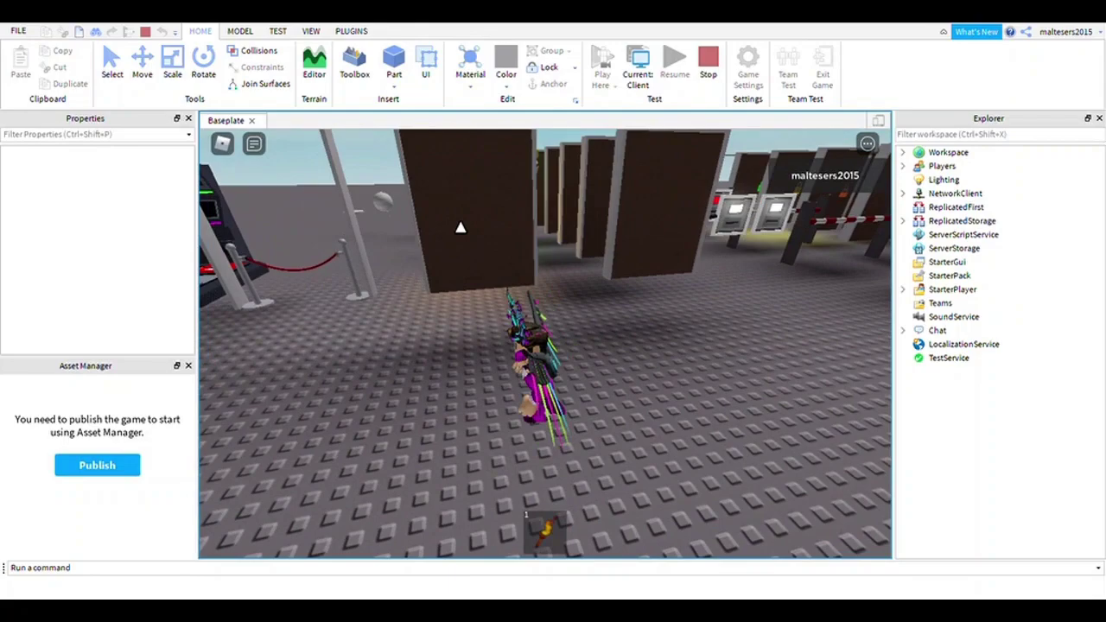
right_click_drag(459, 227, 546, 237)
key("w")
key("s")
key("a")
key("w")
key("w")
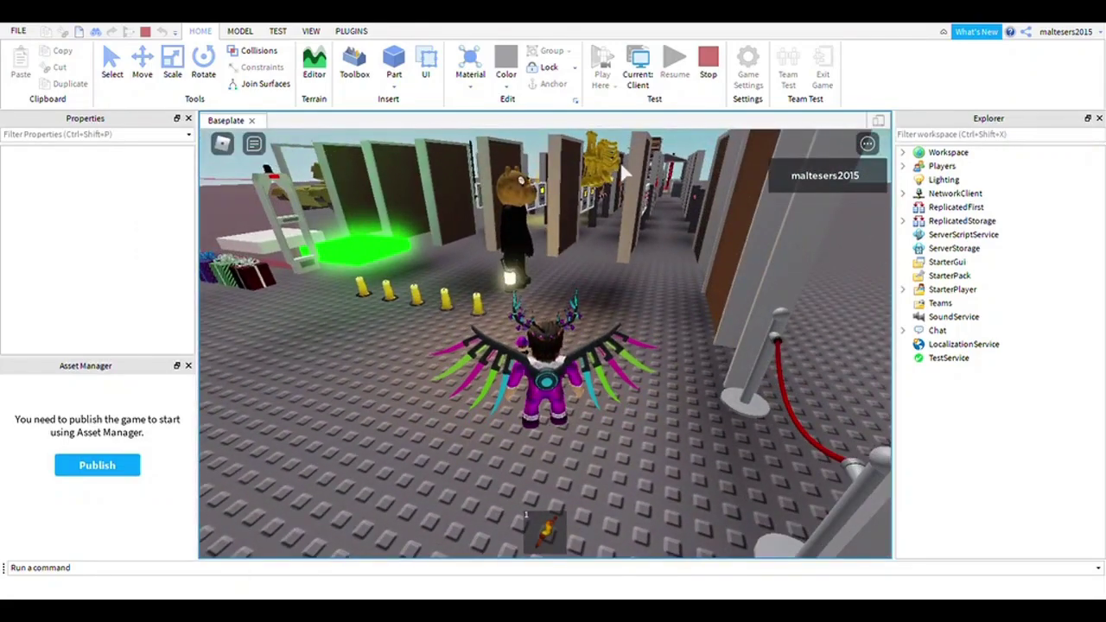
- Light the candles beside the golden skeleton with the torch
right_click_drag(608, 171, 543, 155)
key("a")
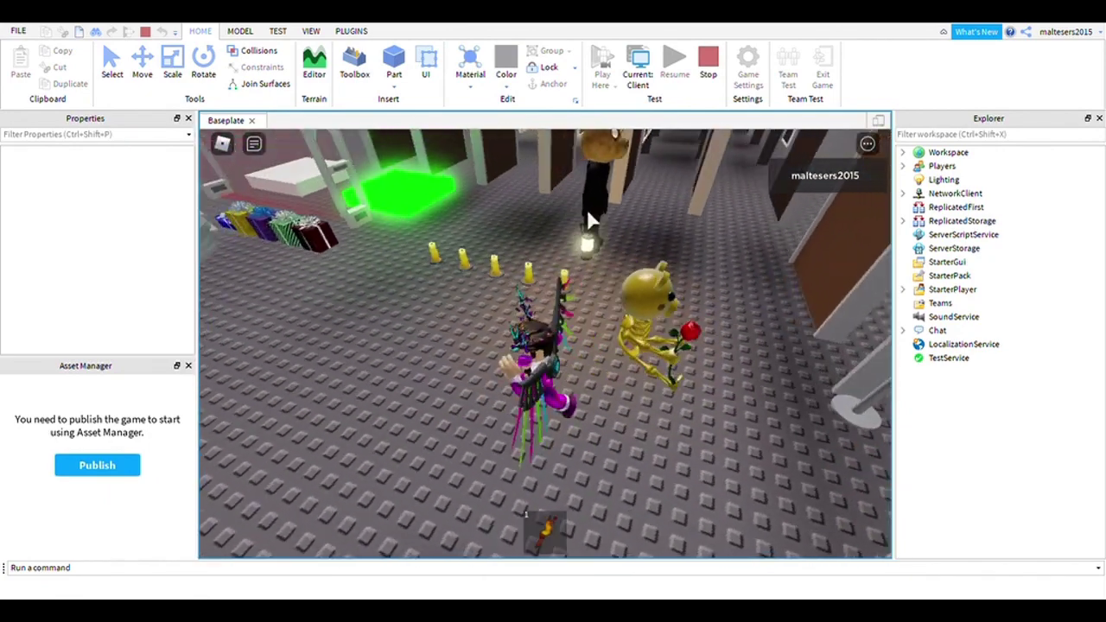
right_click_drag(585, 279, 585, 296)
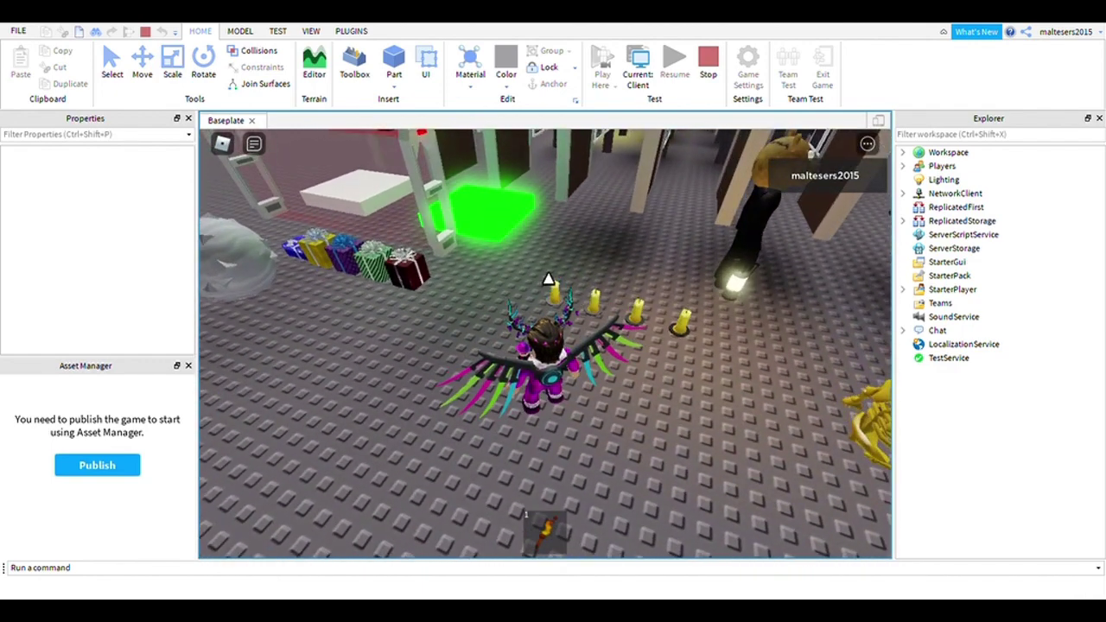
right_click_drag(686, 321, 686, 321)
key("s")
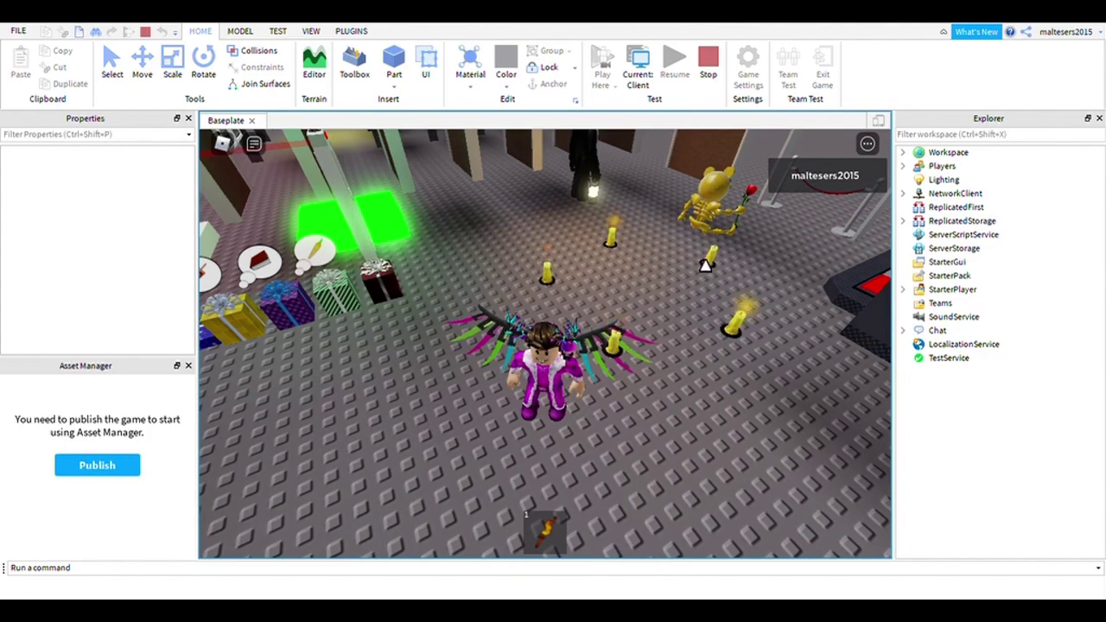
- Toggle the torch in hand and walk past the presents to the white slab beside the red laser area
right_click_drag(706, 266, 689, 281)
key("w")
key("1")
key("1")
right_click_drag(593, 286, 517, 286)
key("w")
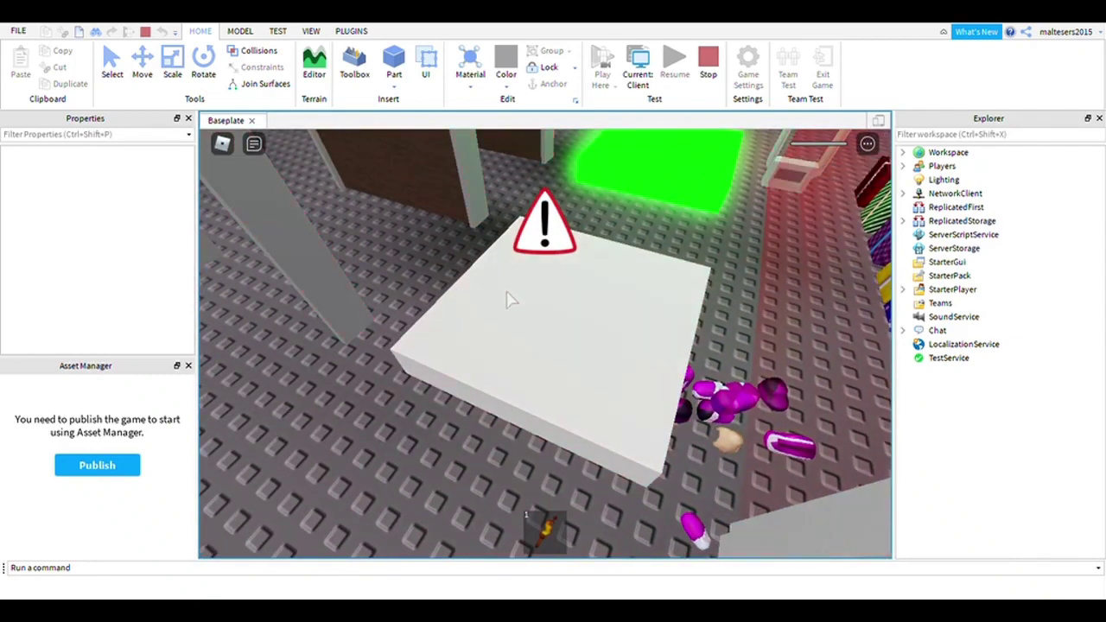
- Look around the white slab and, once respawned, walk back to the items on the ground
right_click_drag(507, 292, 509, 292)
right_click_drag(578, 298, 579, 301)
key("w")
key("w")
right_click_drag(495, 235, 538, 289)
key("a")
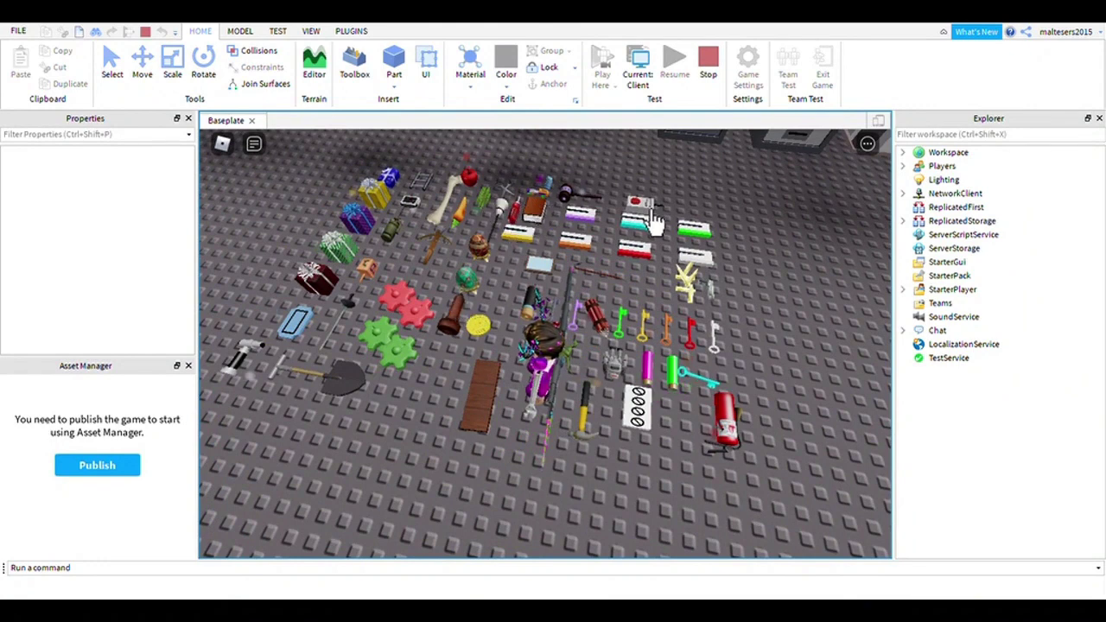
- Pick up an item from the ground and carry it to the blue puddle by the number displays
left_click(565, 325)
key("d")
right_click_drag(565, 325, 750, 219)
key("w")
right_click_drag(688, 258, 518, 273)
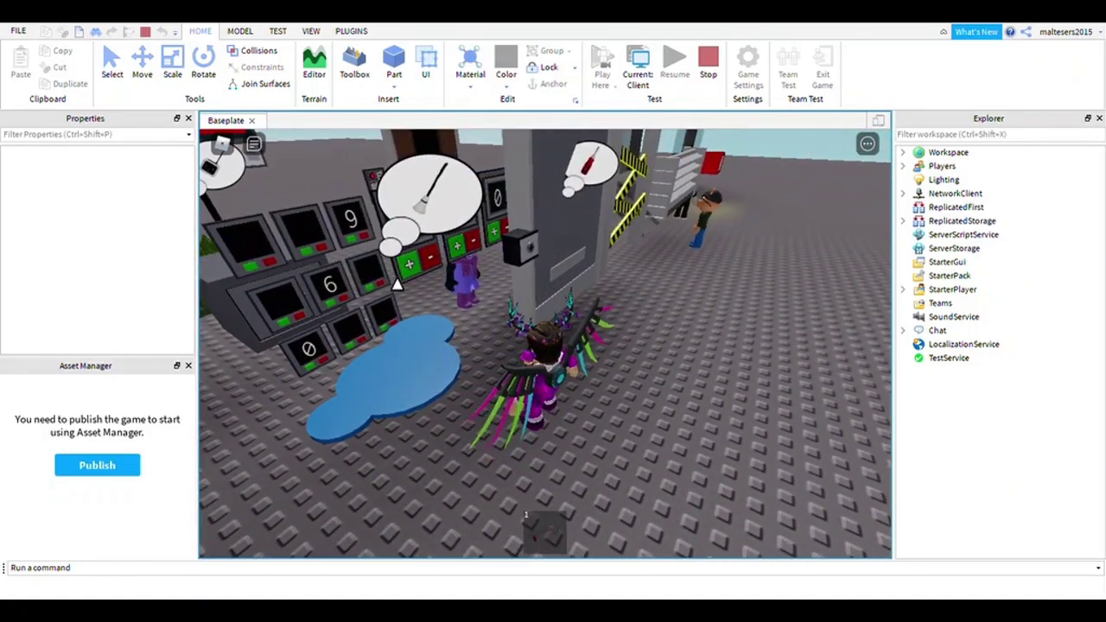
- Set the middle number display beside the puddle to 6 and adjust the third display
key("s")
key("w")
right_click_drag(434, 267, 437, 272)
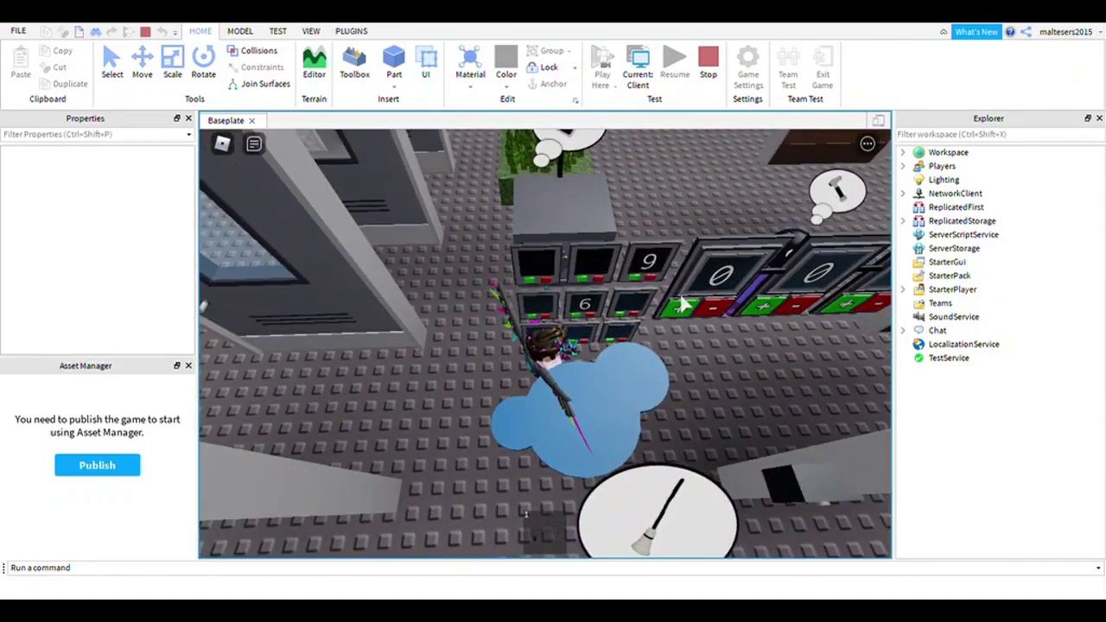
right_click_drag(704, 309, 682, 307)
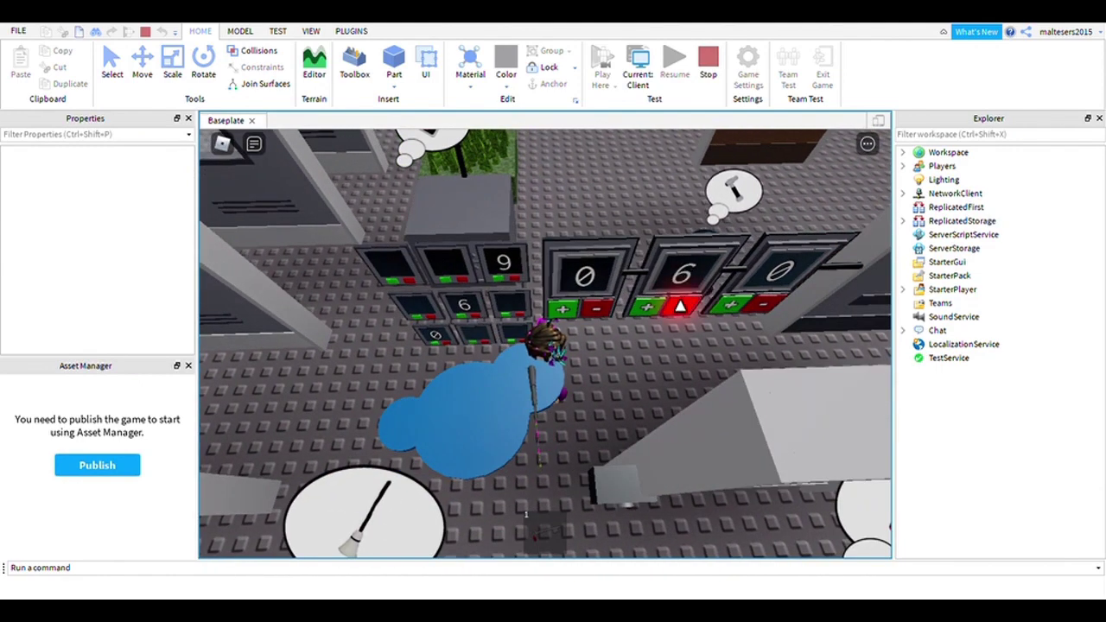
key("s")
right_click_drag(761, 302, 760, 302)
- Run from the number displays past the bots towards the raised wooden elevator
key("d")
key("w")
right_click_drag(723, 235, 706, 204)
key("d")
key("w")
key("s")
key("d")
key("w")
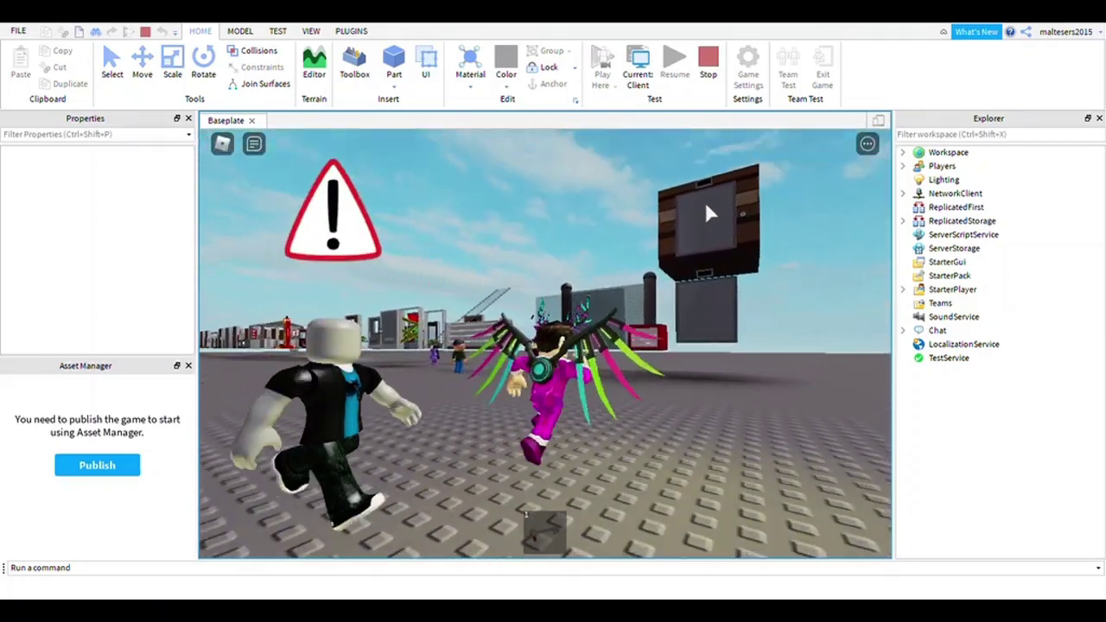
- Lead the chasing bot away from the elevator and return to the items on the ground
right_click_drag(680, 163, 674, 203)
key("a")
key("s")
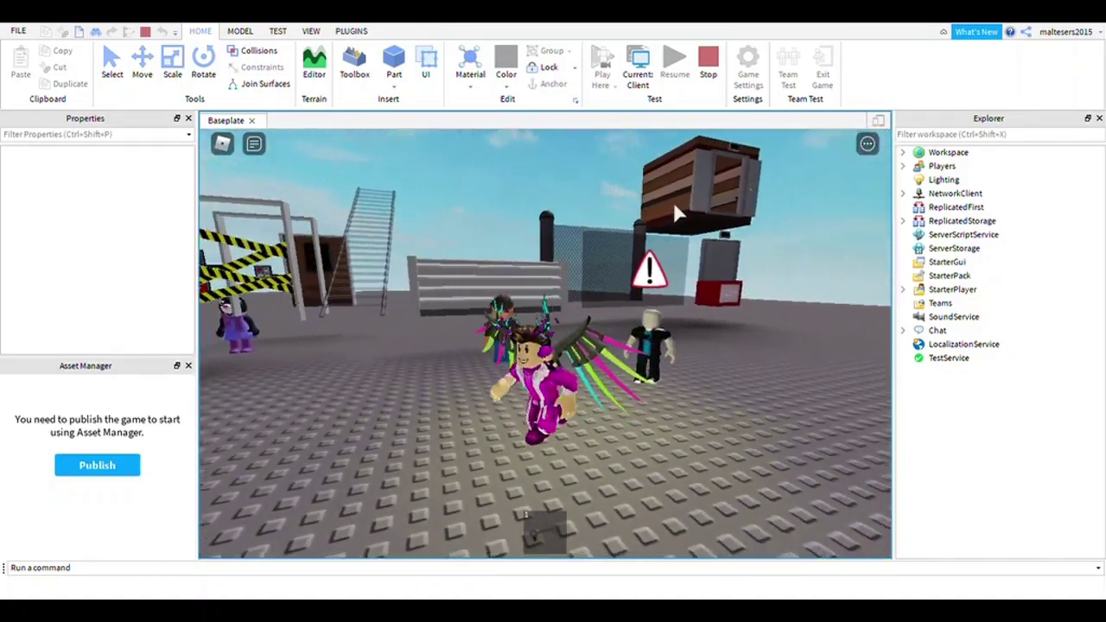
key("a")
right_click_drag(675, 213, 669, 221)
key("s")
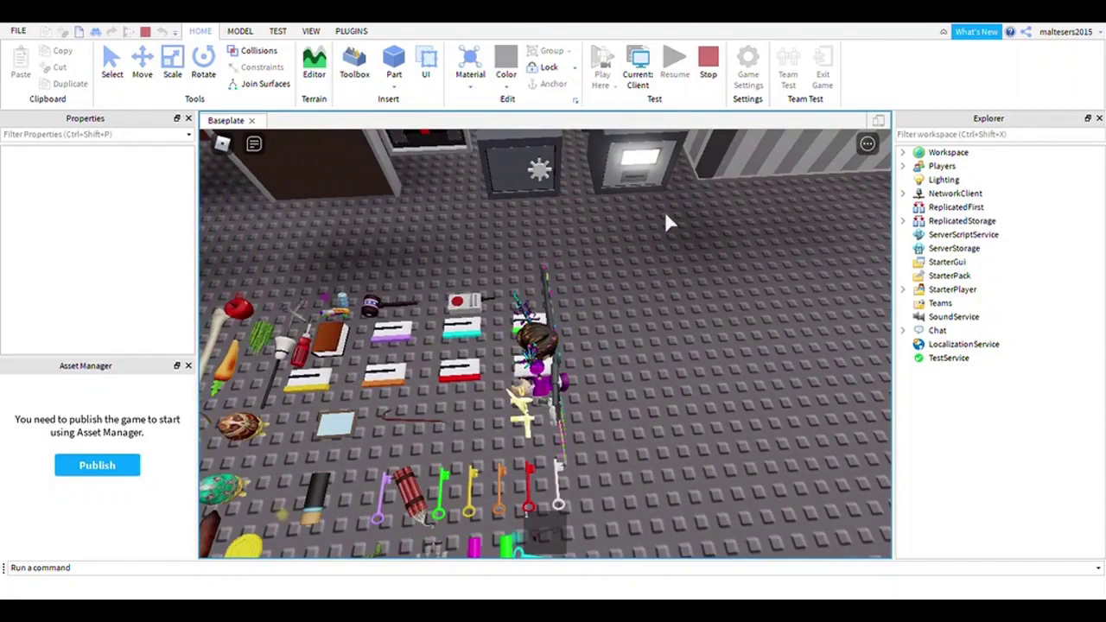
- Swap the held item for the pale yellow sticks beside the white keycard
key("s")
key("a")
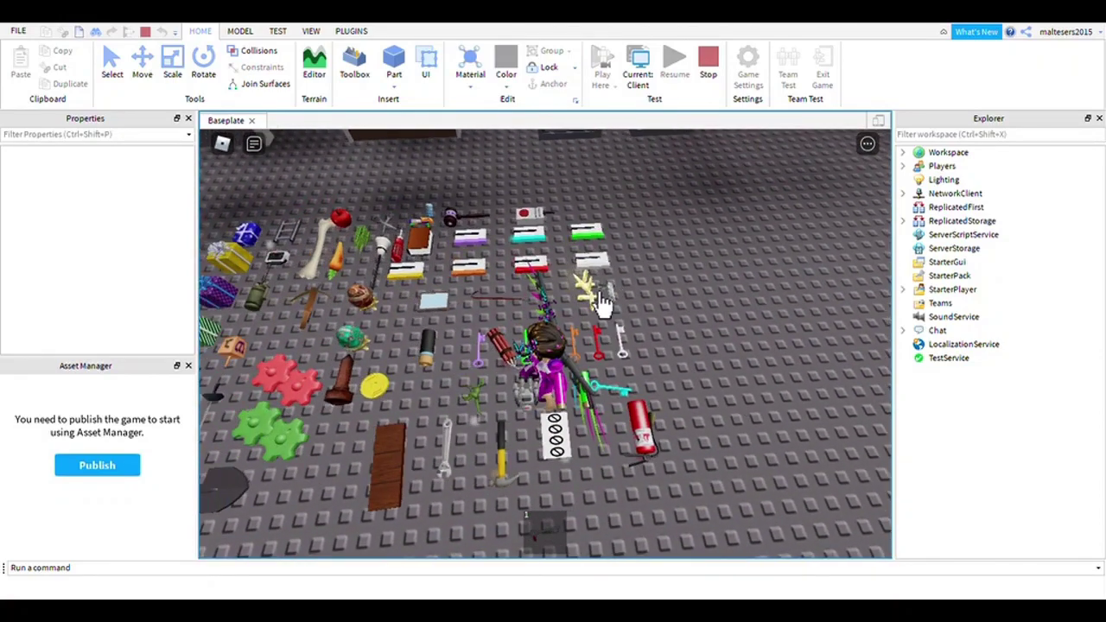
key("1")
right_click_drag(624, 325, 626, 311)
key("1")
key("1")
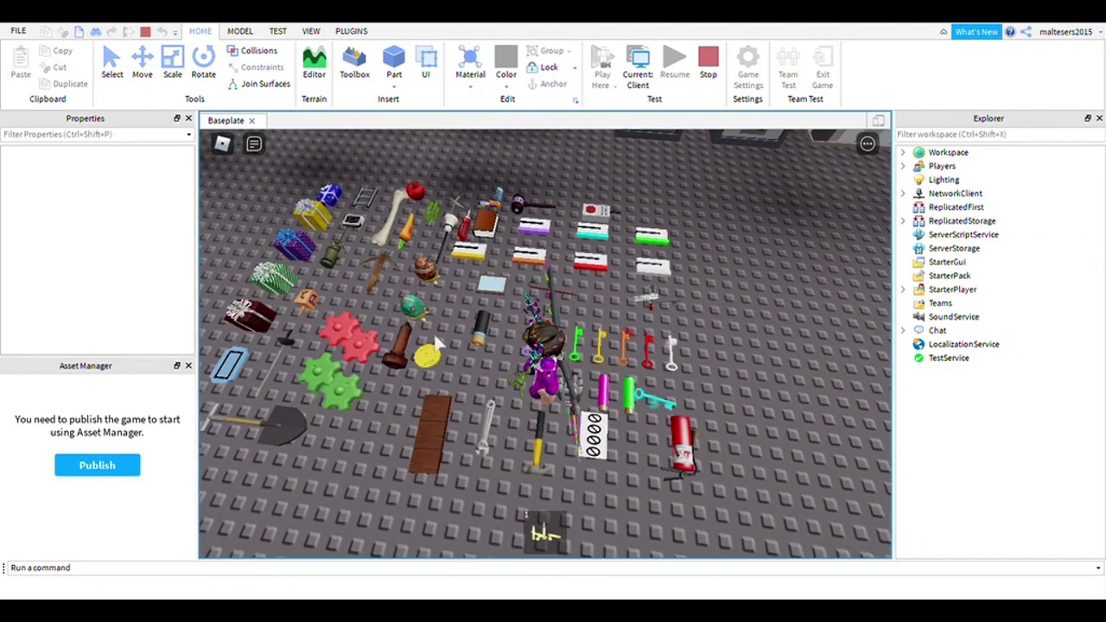
- Swap the yellow sticks for the small ladder and use it on the tall ladder beside the taped door
key("a")
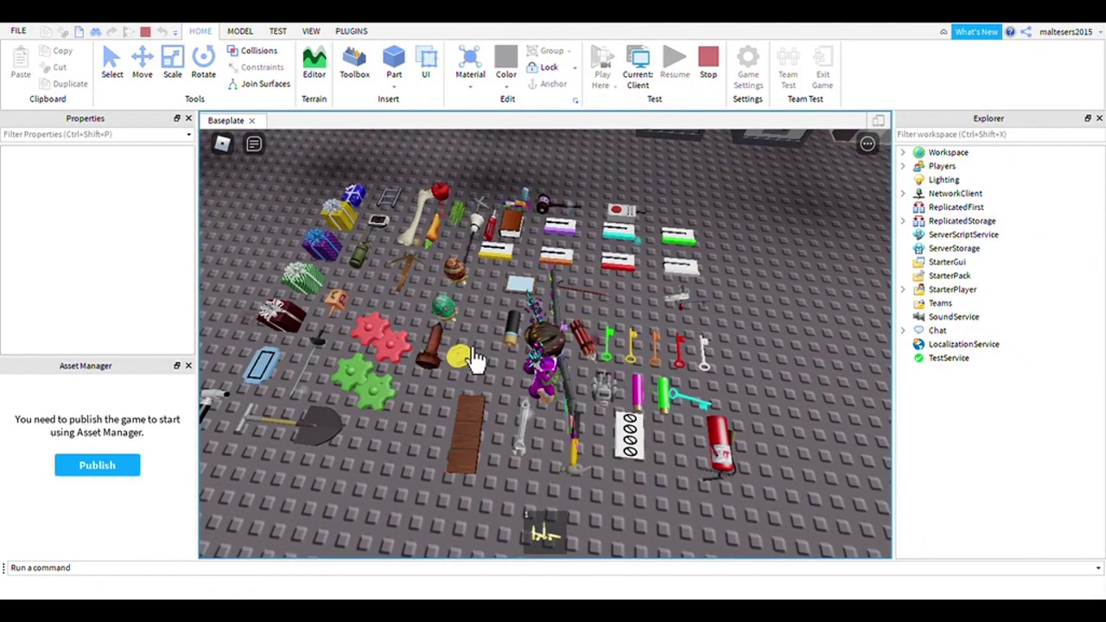
key("a")
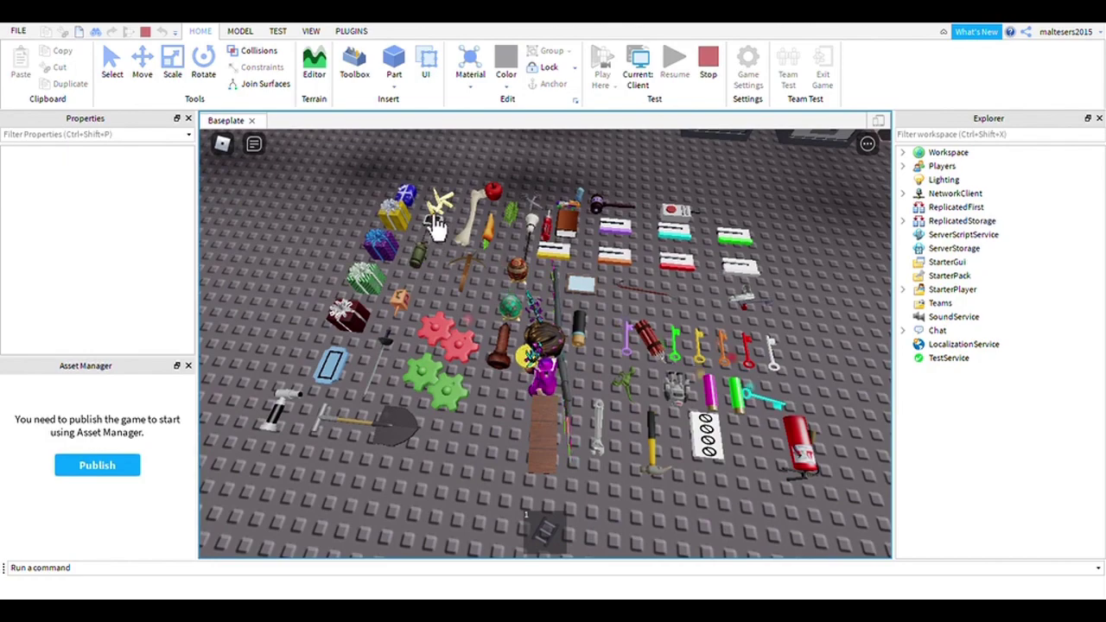
key("w")
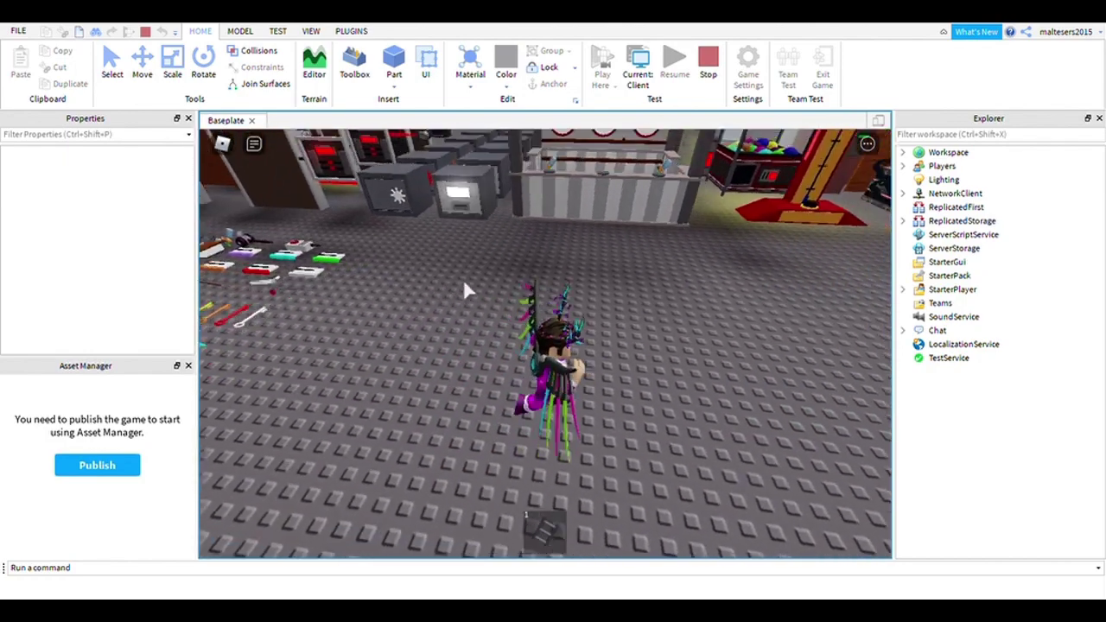
key("d")
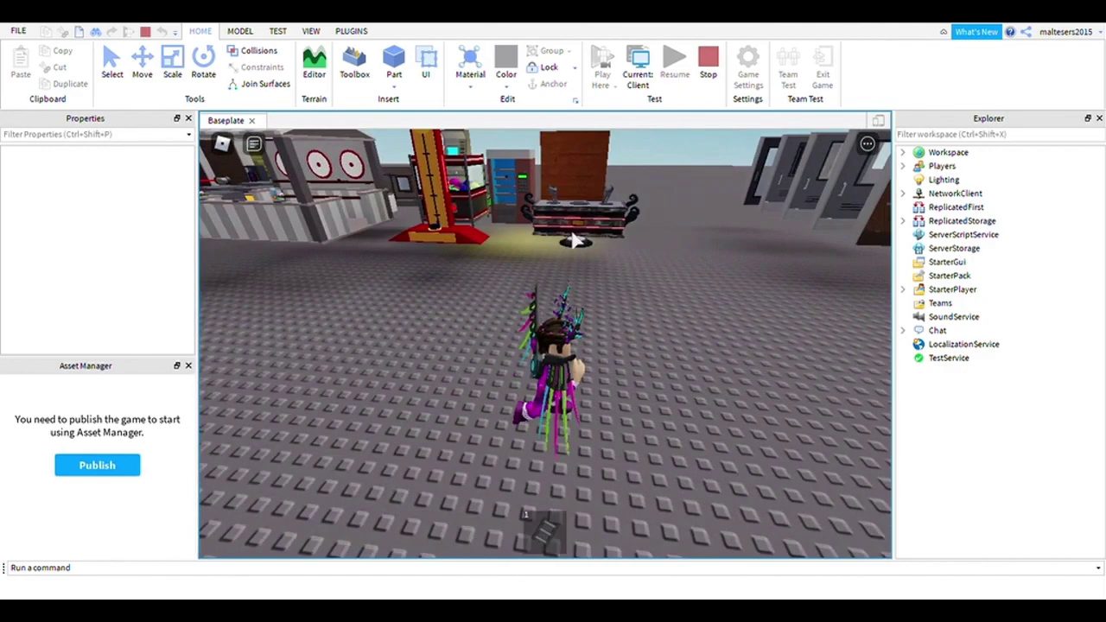
right_click_drag(572, 234, 577, 234)
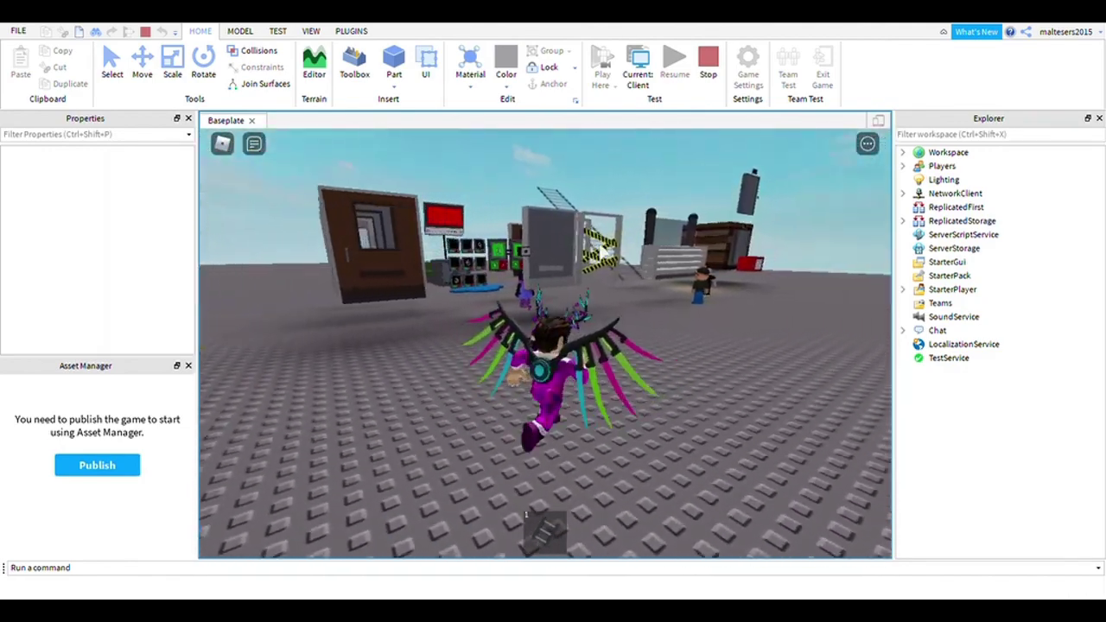
key("w")
key("d")
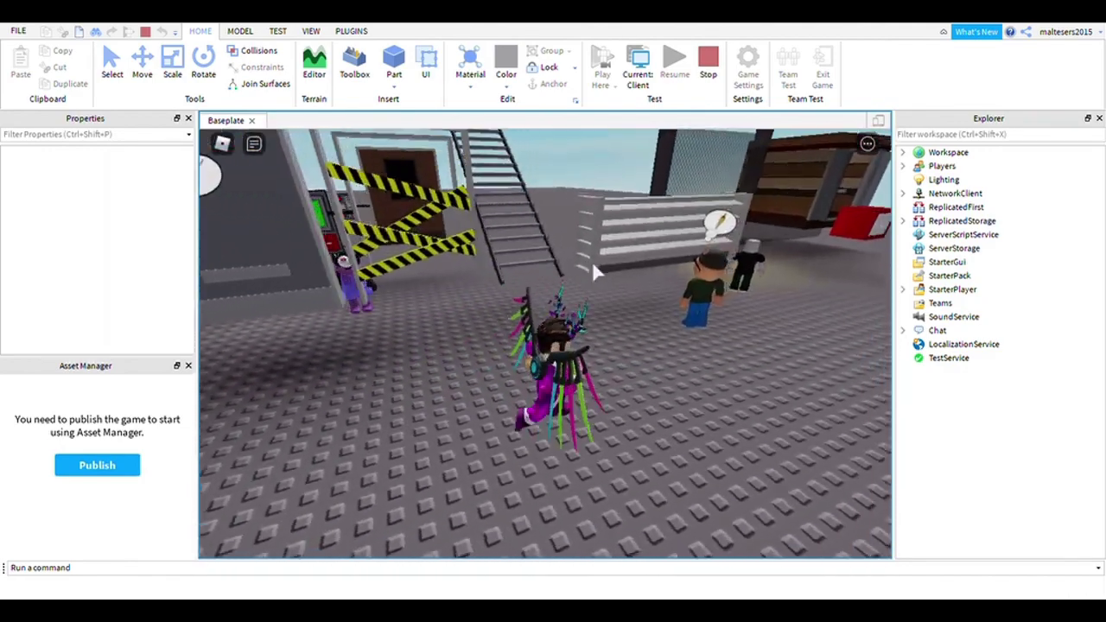
- Walk past the bots to the wooden elevator beside the red emergency box
right_click_drag(594, 269, 548, 255)
key("s")
key("d")
left_click(592, 265)
key("w")
key("s")
key("a")
right_click_drag(448, 317, 448, 316)
key("w")
key("space")
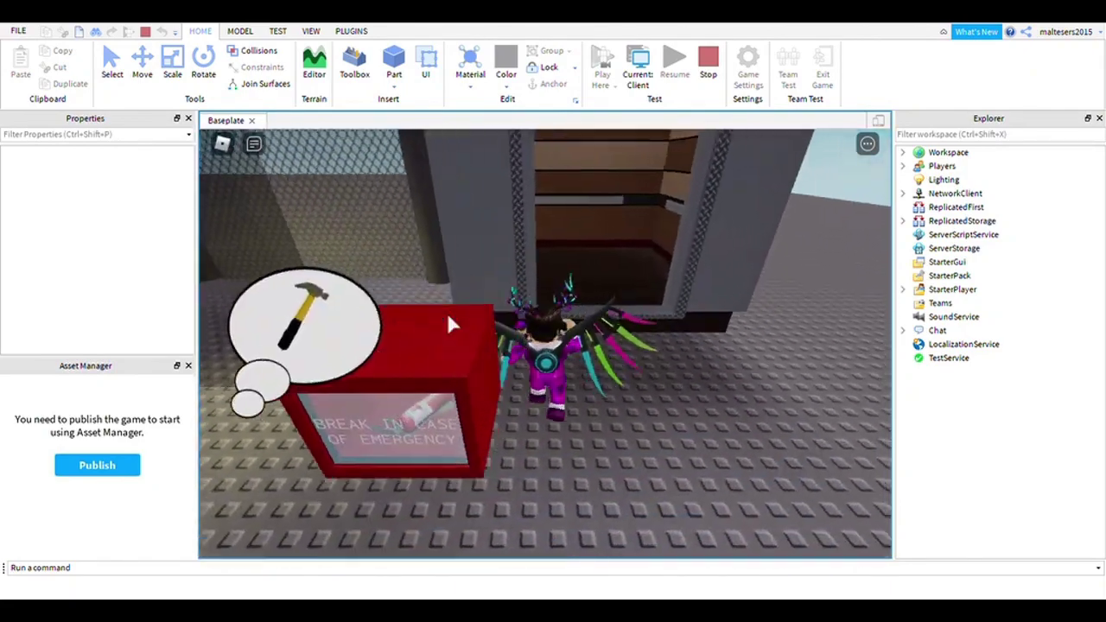
- Enter the wooden elevator and turn to view its doors and floor buttons in first person
key("w")
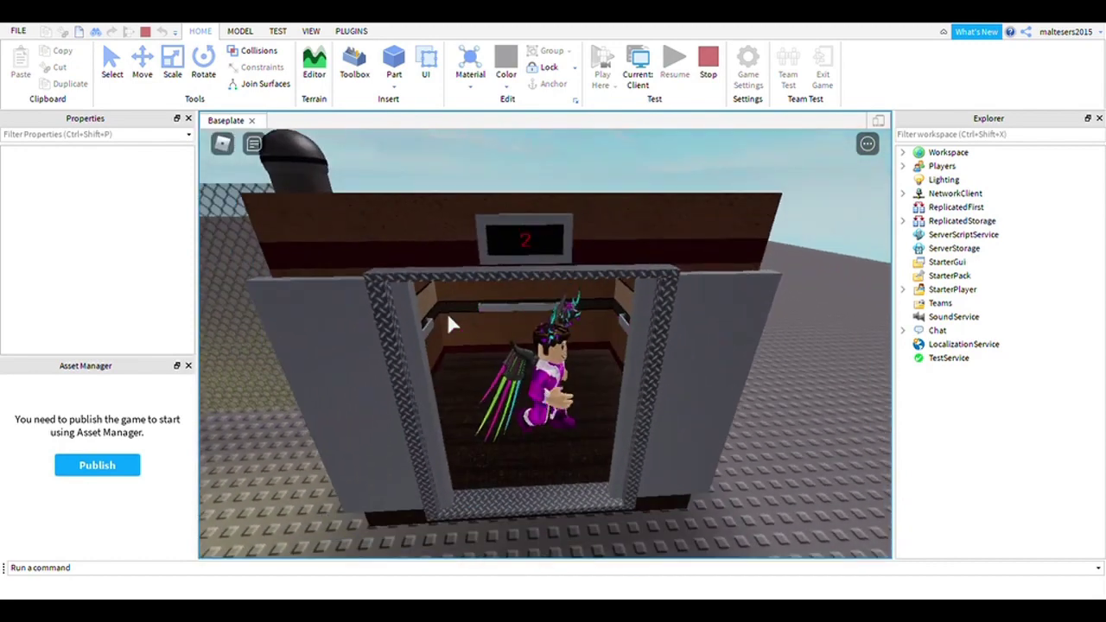
key("s")
key("d")
right_click_drag(538, 342, 540, 348)
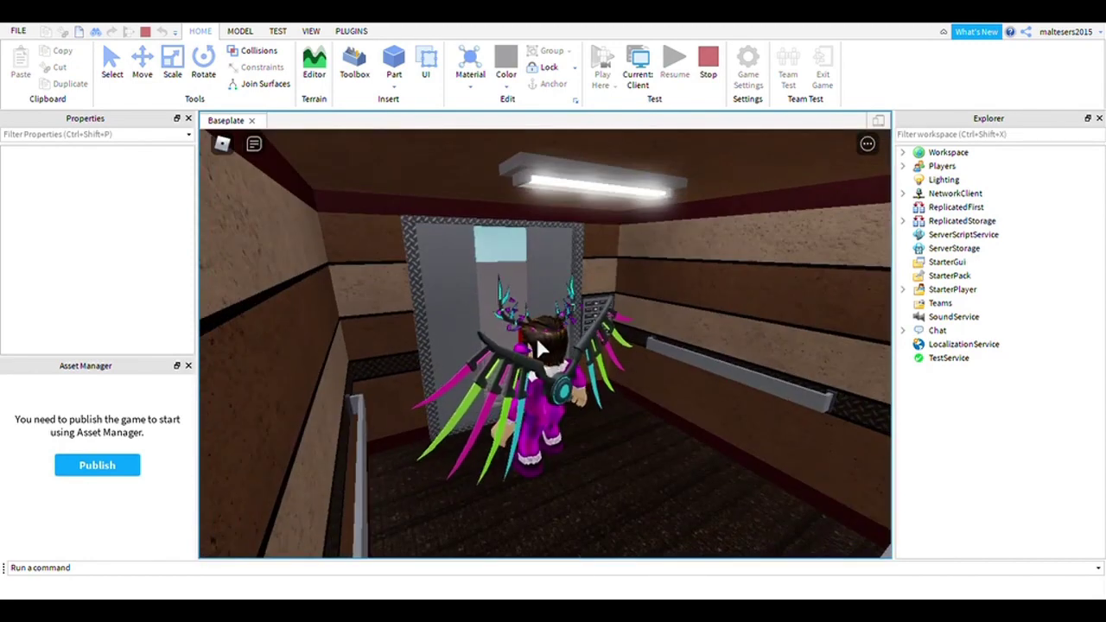
scroll(550, 346, "up", 5)
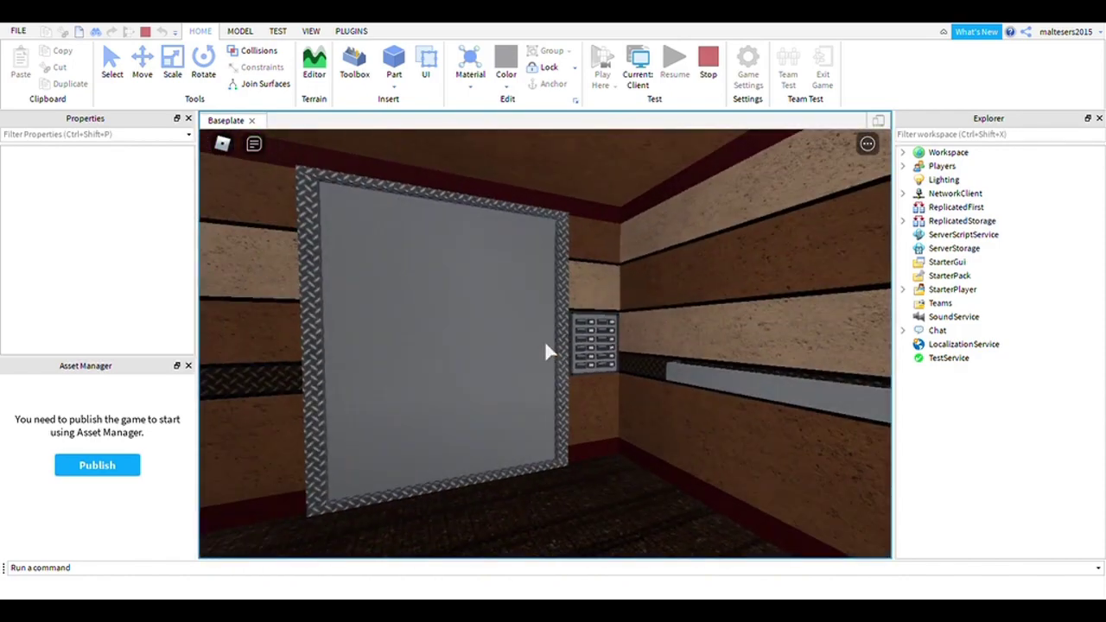
- Walk out of the wooden elevator and view it from far outside in third person
key("w")
right_click_drag(545, 352, 568, 350)
scroll(553, 343, "down", 5)
scroll(552, 335, "down", 5)
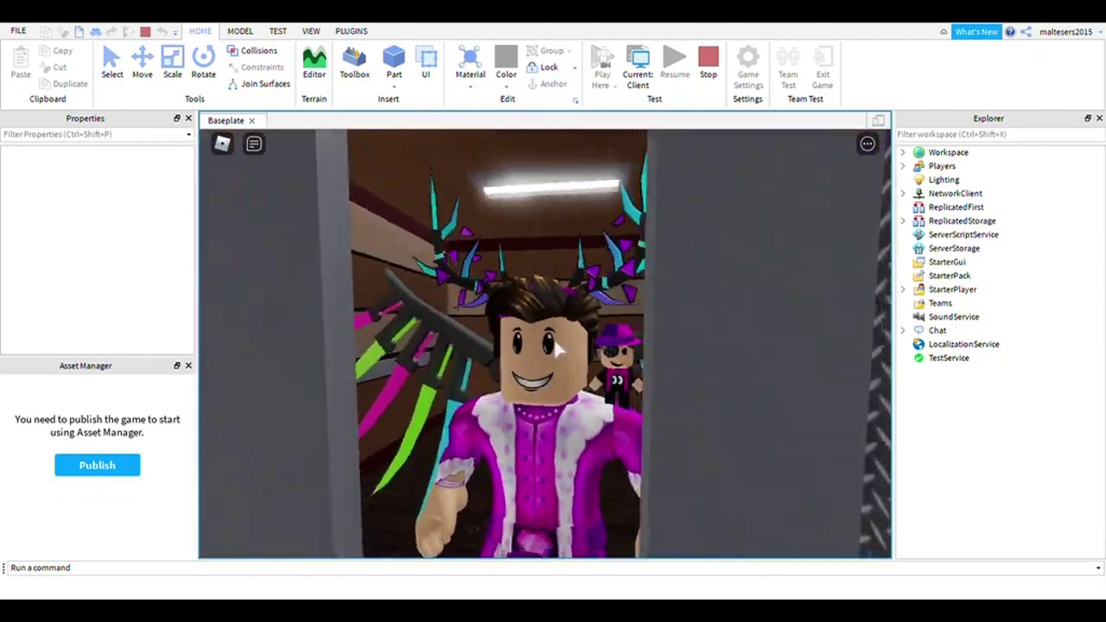
scroll(552, 335, "down", 10)
key("s")
key("space")
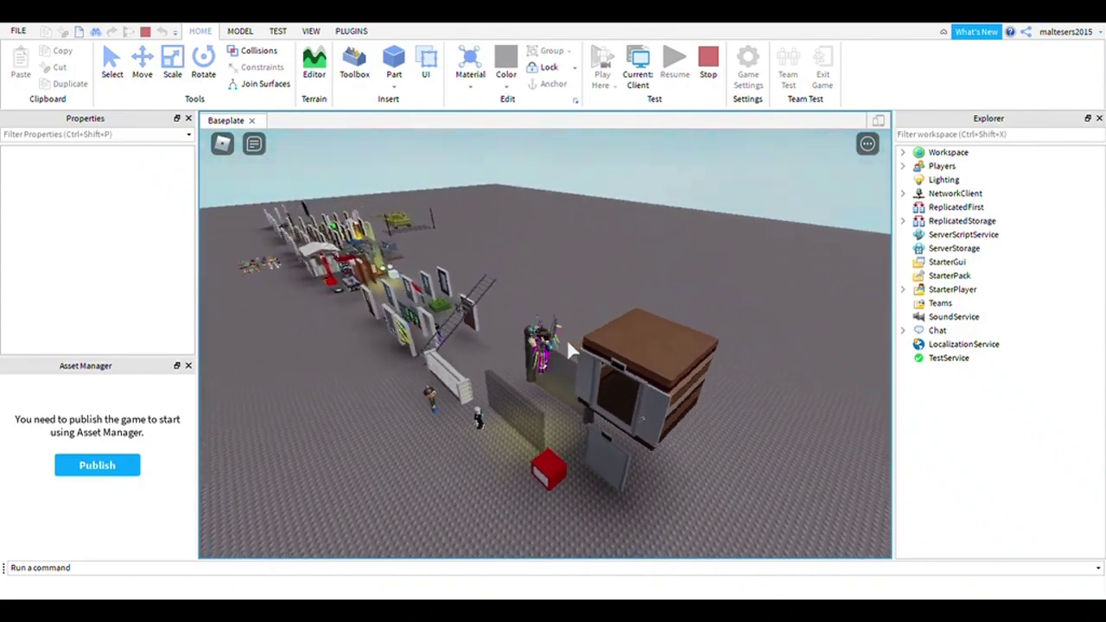
- View the bots up close and walk up to the pig bot wearing the black beanie
scroll(572, 341, "up", 8)
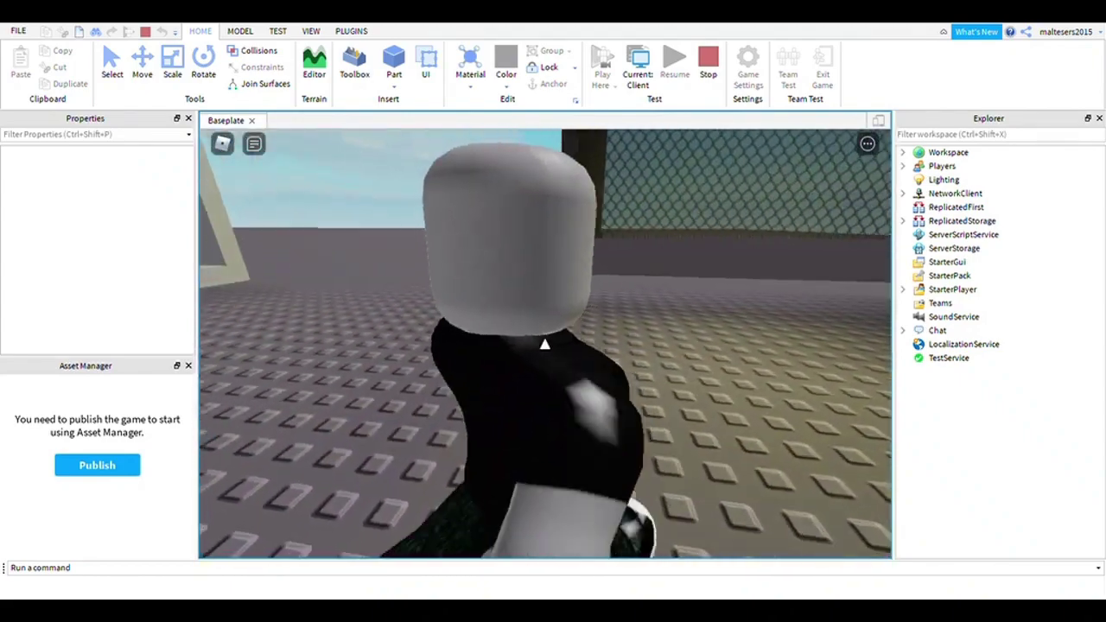
key("w")
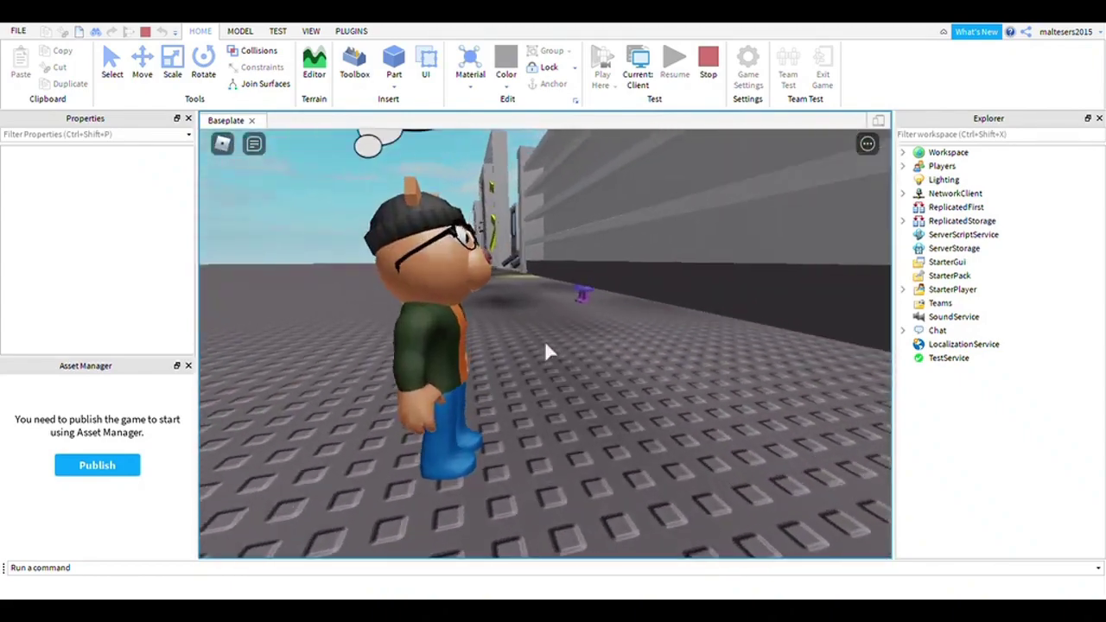
scroll(545, 345, "down", 4)
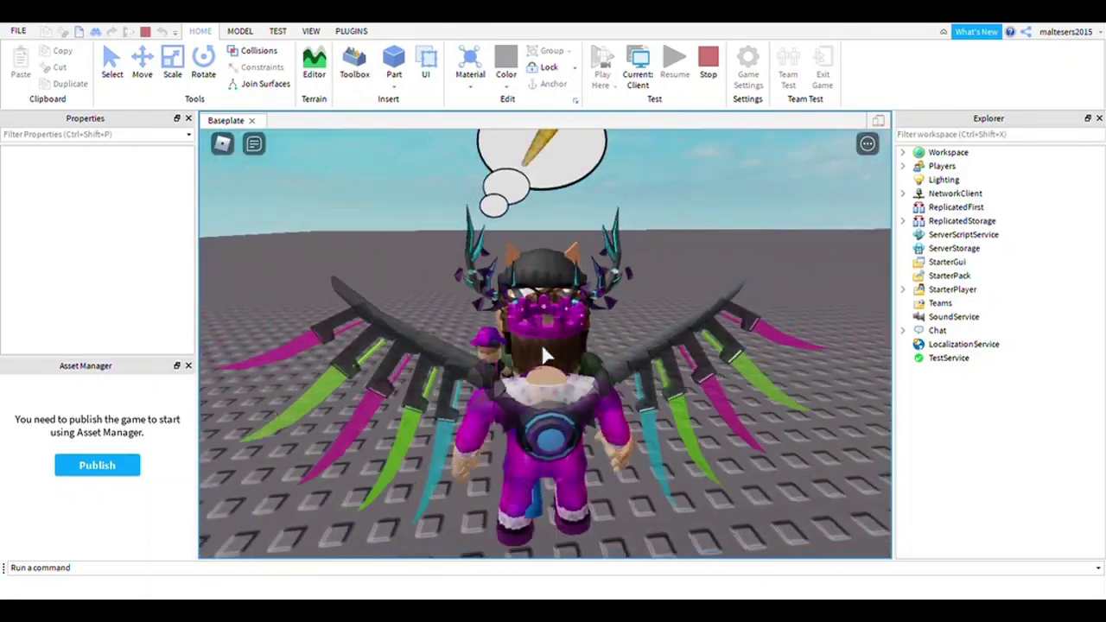
- Walk past the carnival stands and safes back to the items laid out on the baseplate
right_click_drag(542, 347, 595, 319)
key("a")
key("w")
key("d")
key("w")
key("w")
key("w")
key("a")
key("w")
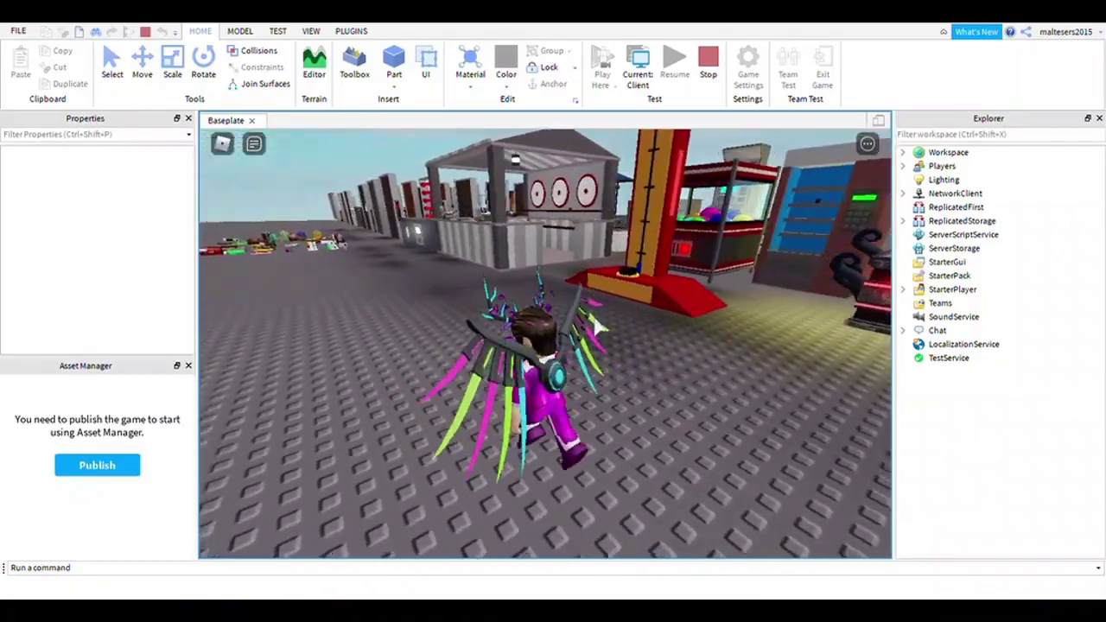
right_click_drag(516, 251, 516, 251)
key("w")
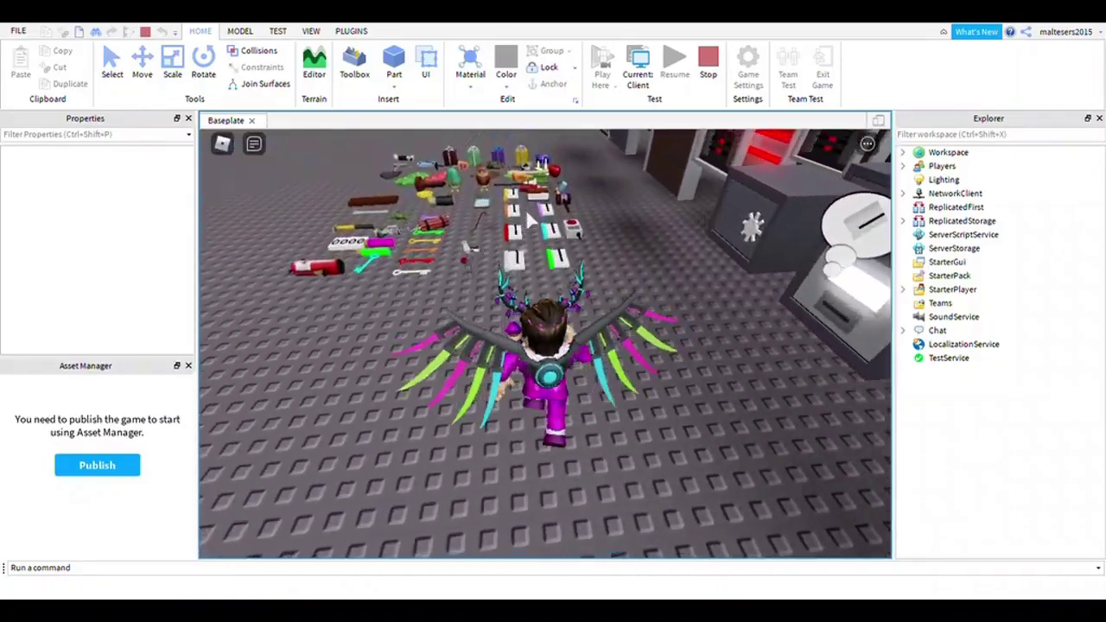
- Walk among the laid-out items and pick up the white remote with the red button
key("s")
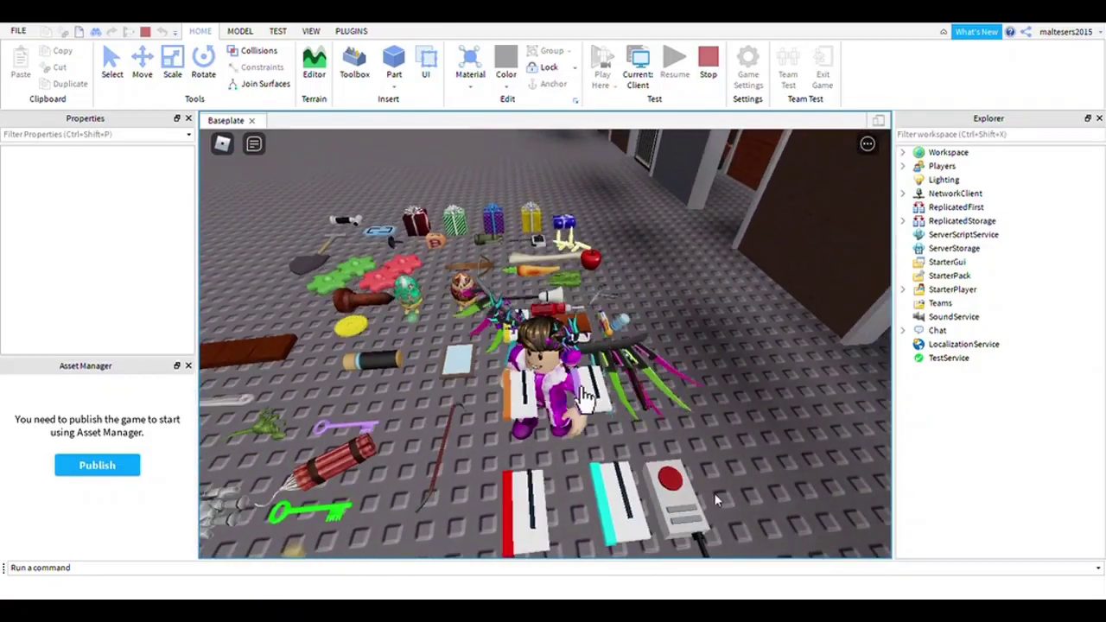
key("a")
key("w")
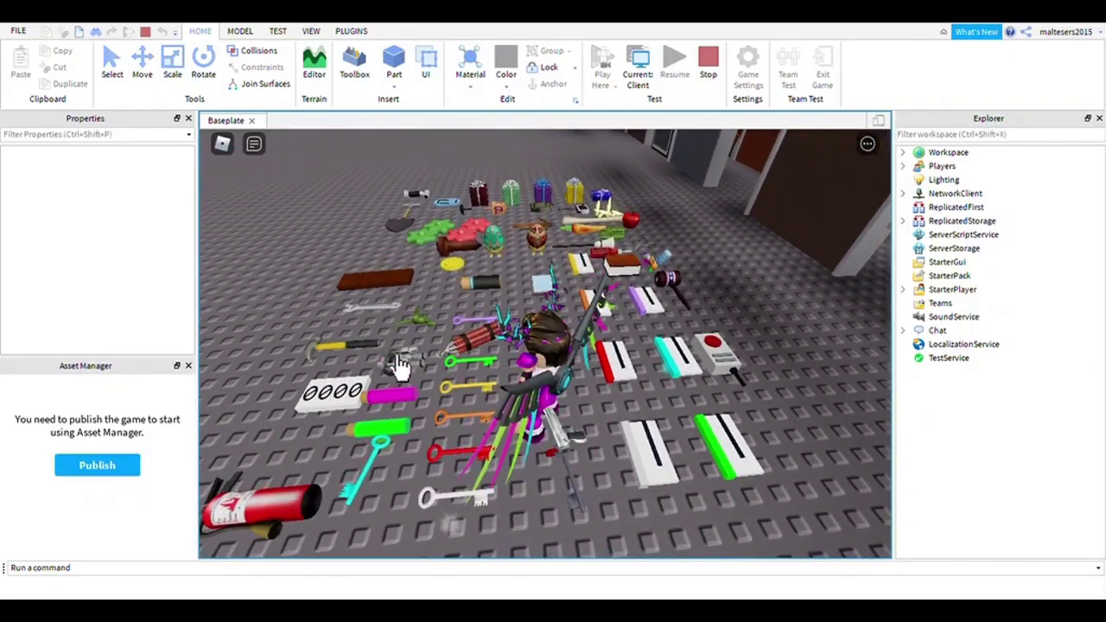
right_click_drag(653, 316, 654, 320)
key("s")
key("w")
key("d")
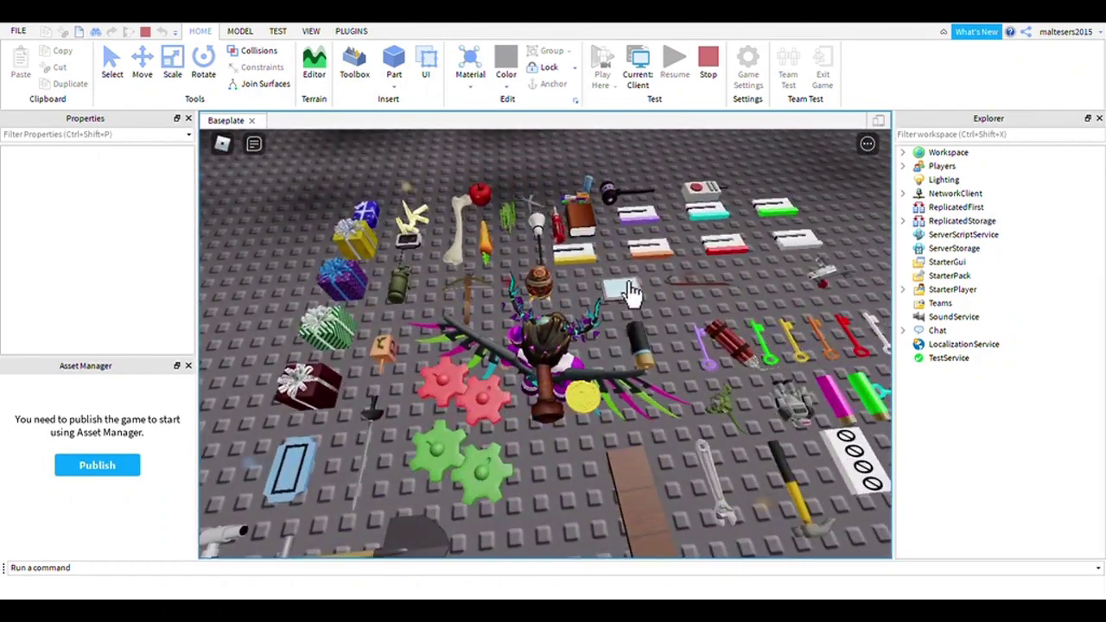
key("d")
key("w")
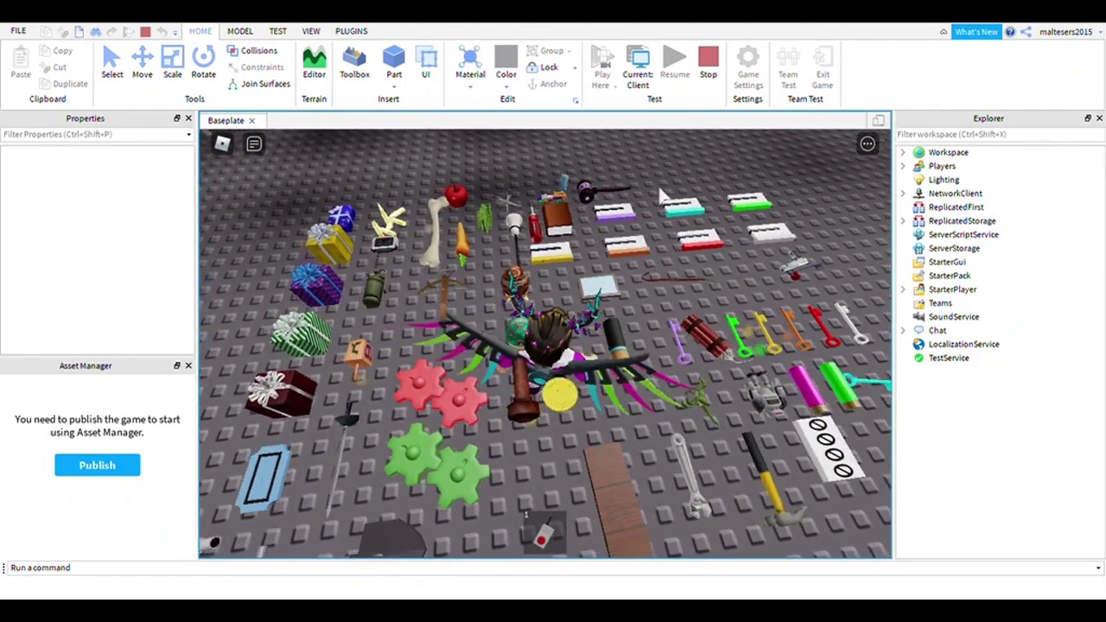
- Carry the remote past the brown doors and glass panels to the garage doors at the far end
right_click_drag(658, 177, 653, 180)
key("1")
key("w")
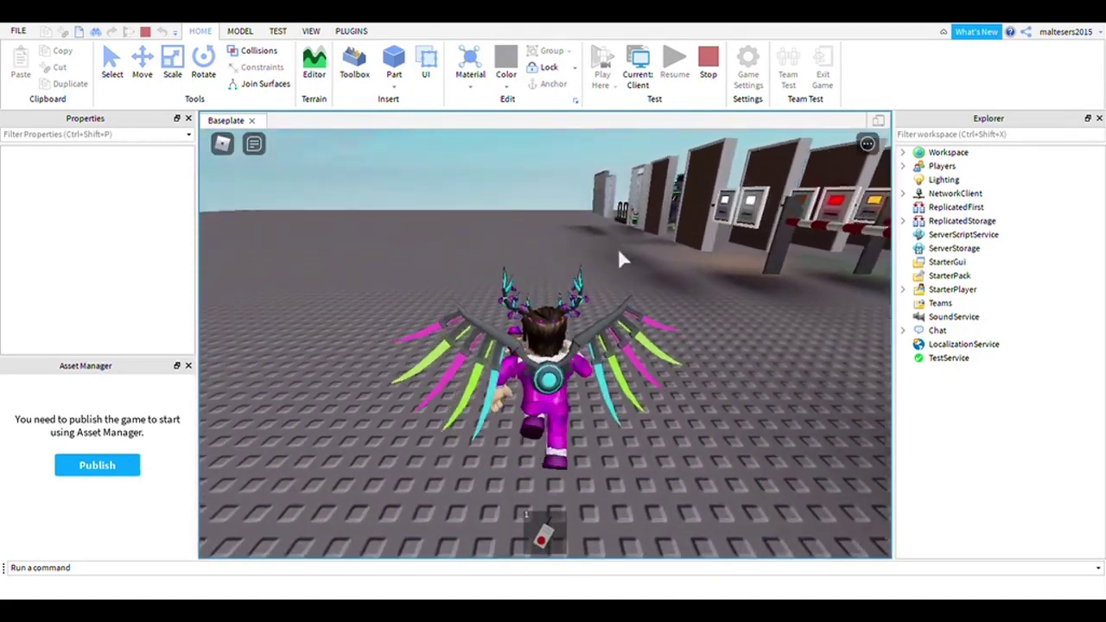
right_click_drag(623, 260, 625, 262)
key("a")
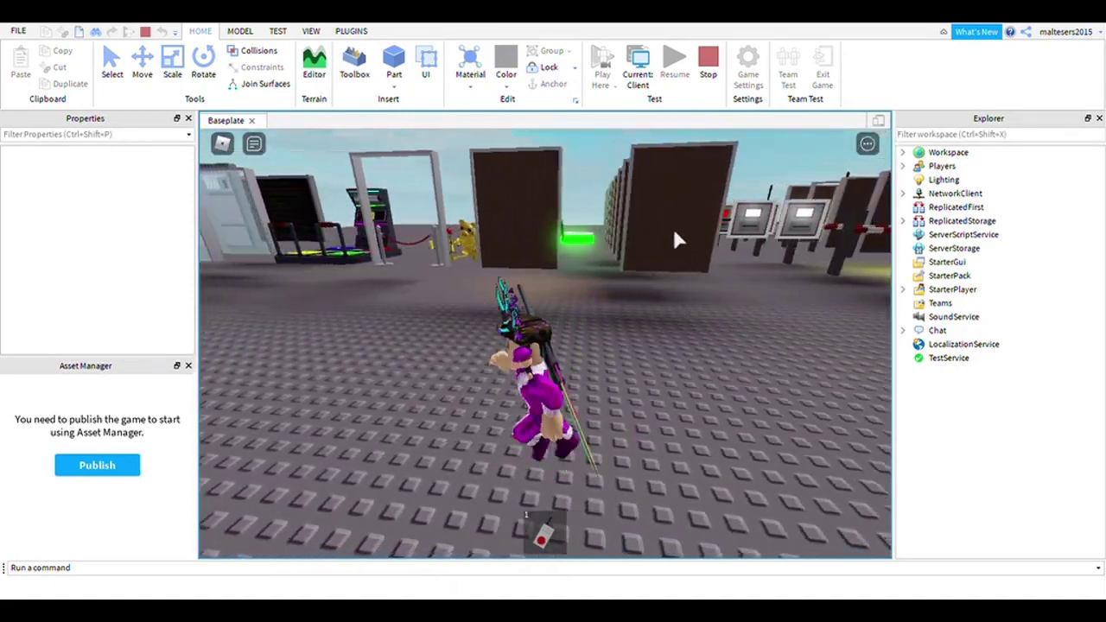
key("w")
key("w")
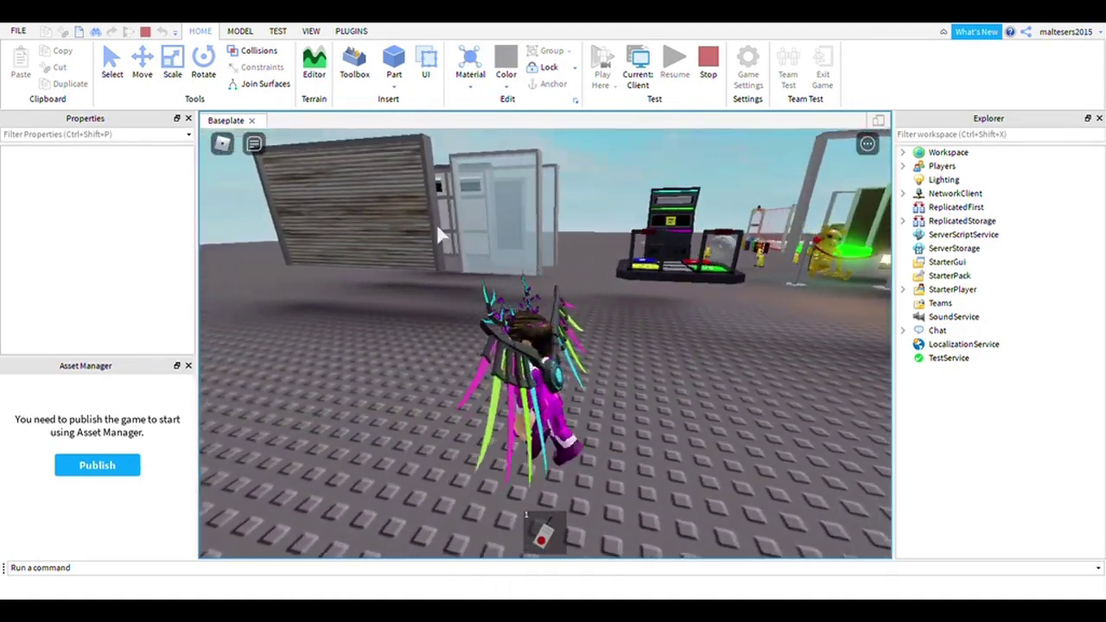
key("a")
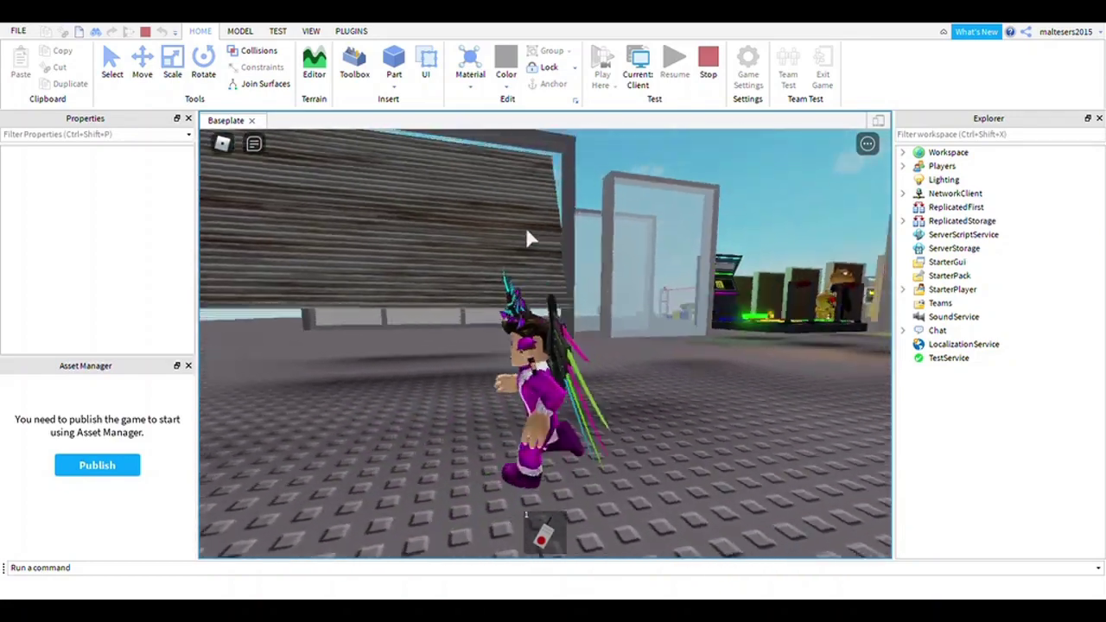
key("w")
key("a")
key("a")
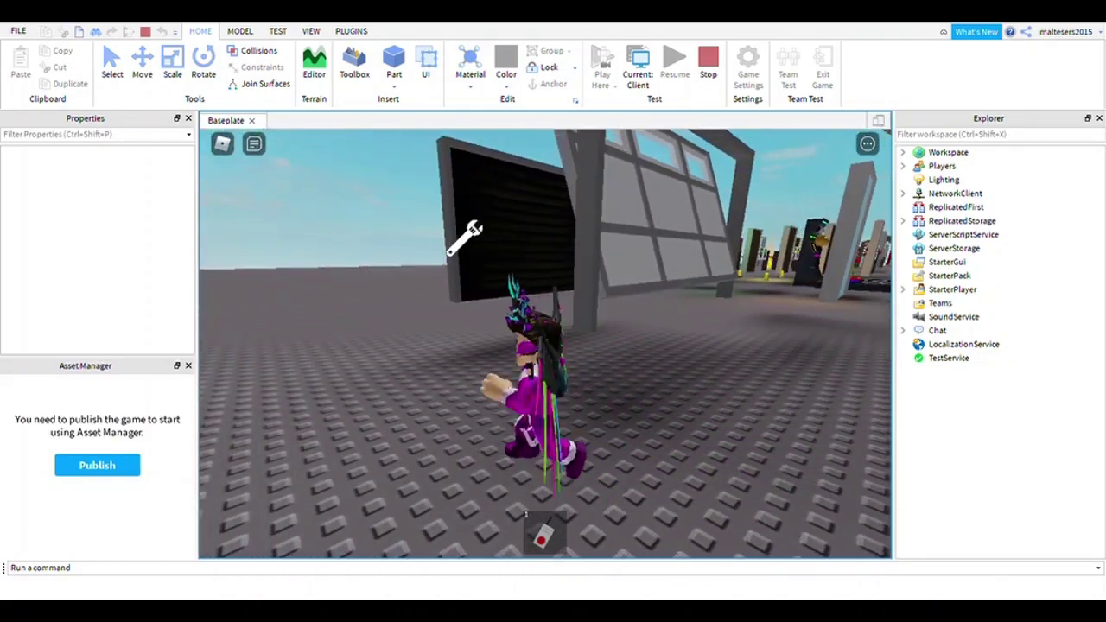
- Return from the garage doors to the dance machine and jump onto its numbered tile platform
key("s")
key("d")
key("w")
key("w")
key("d")
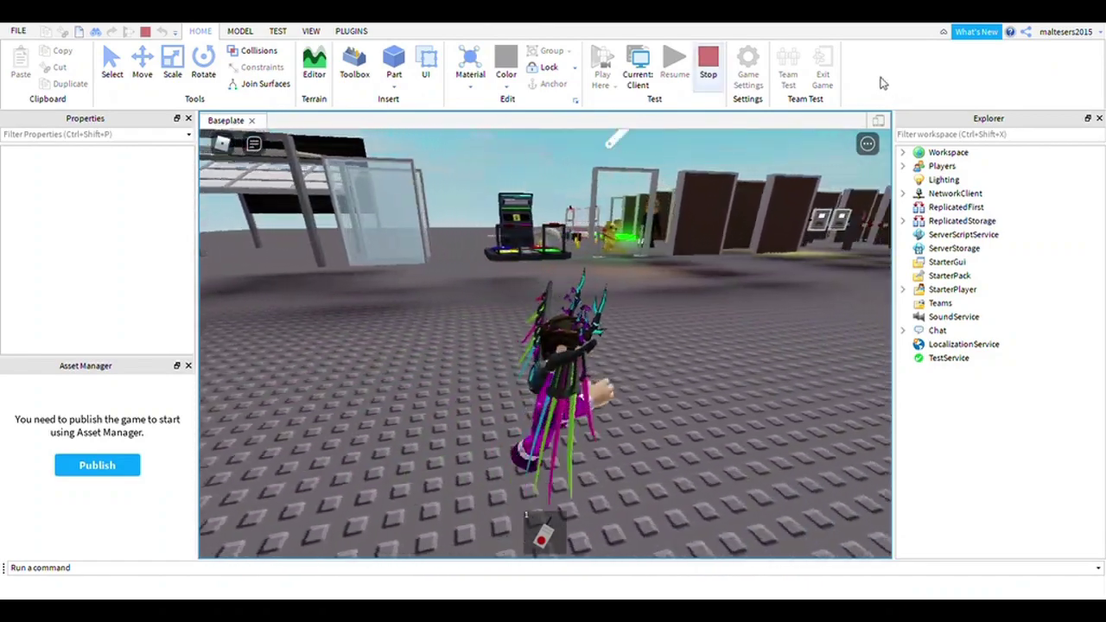
key("w")
key("w")
right_click_drag(612, 239, 613, 239)
key("space")
key("w")
key("d")
key("space")
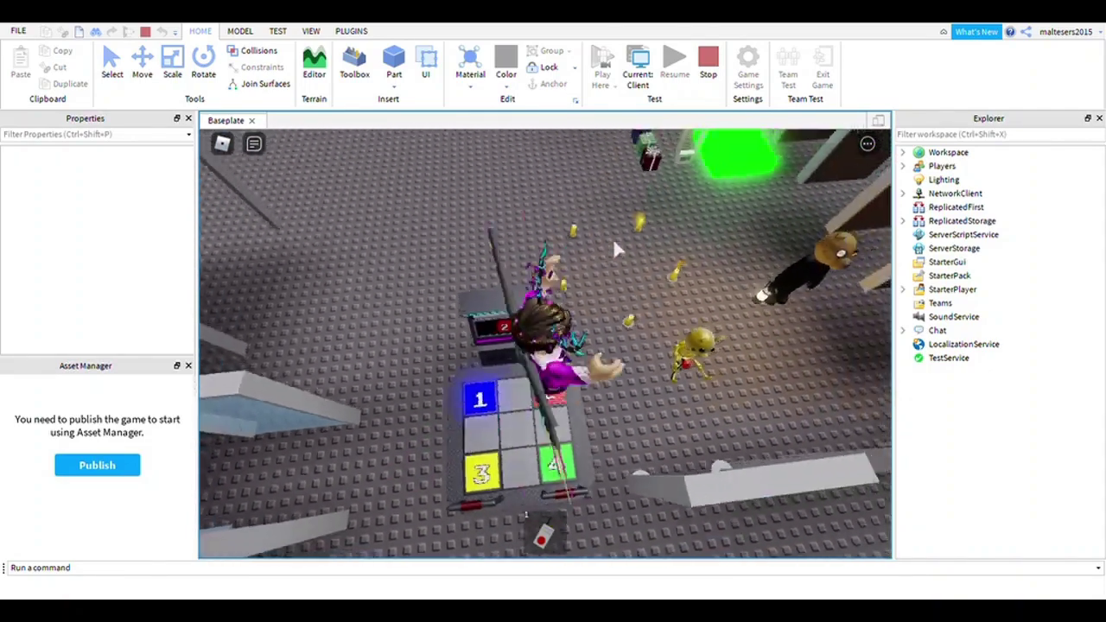
- Play the dance machine game by stepping on the numbered tiles called on its screen
key("w")
key("s")
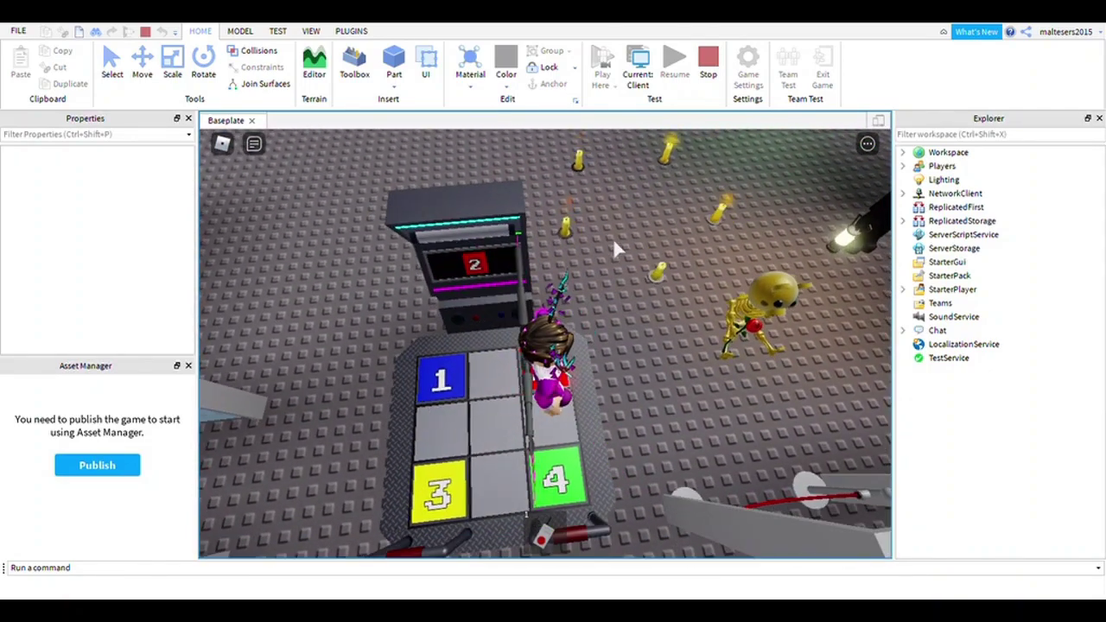
key("space")
right_click_drag(615, 249, 615, 248)
key("s")
key("s")
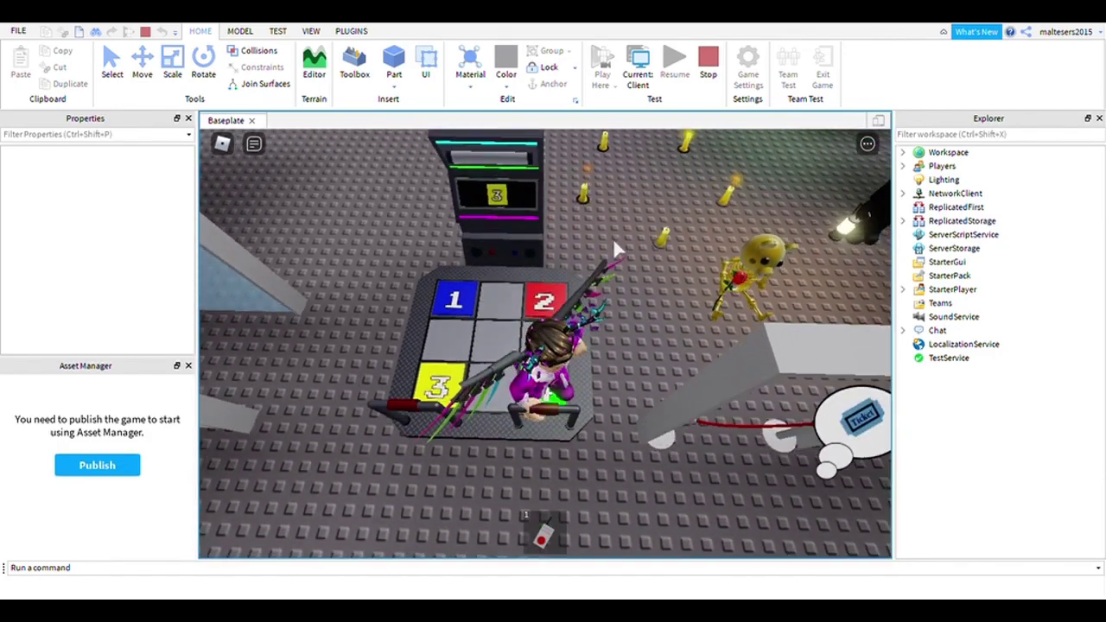
key("a")
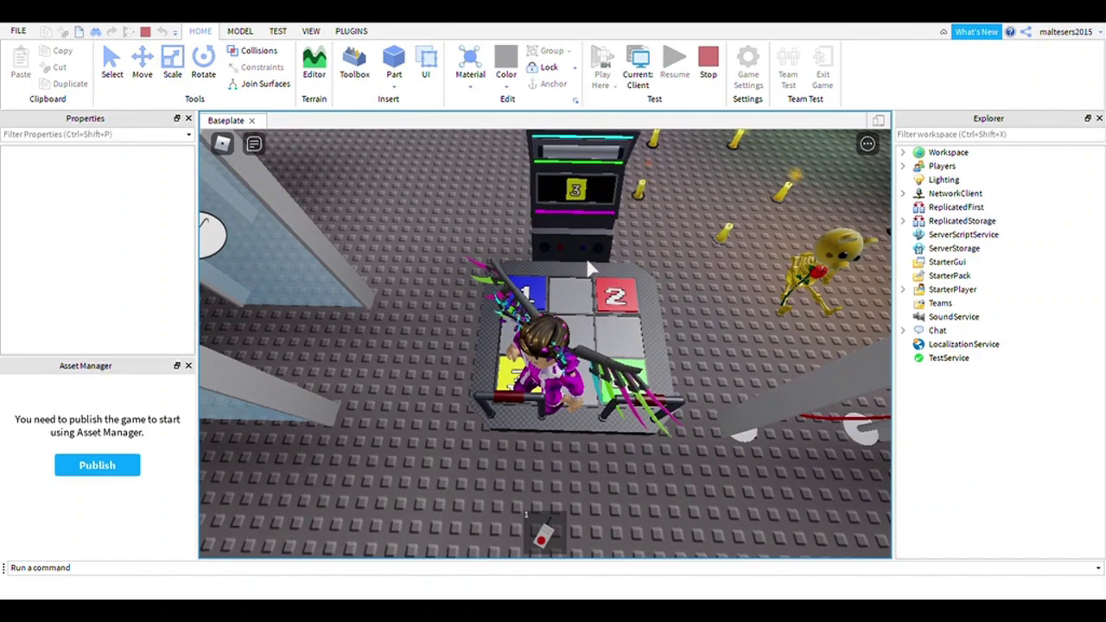
key("d")
- Carry the gold coin back to the laid-out items and swap it for the unlit torch
right_click_drag(578, 363, 577, 363)
key("w")
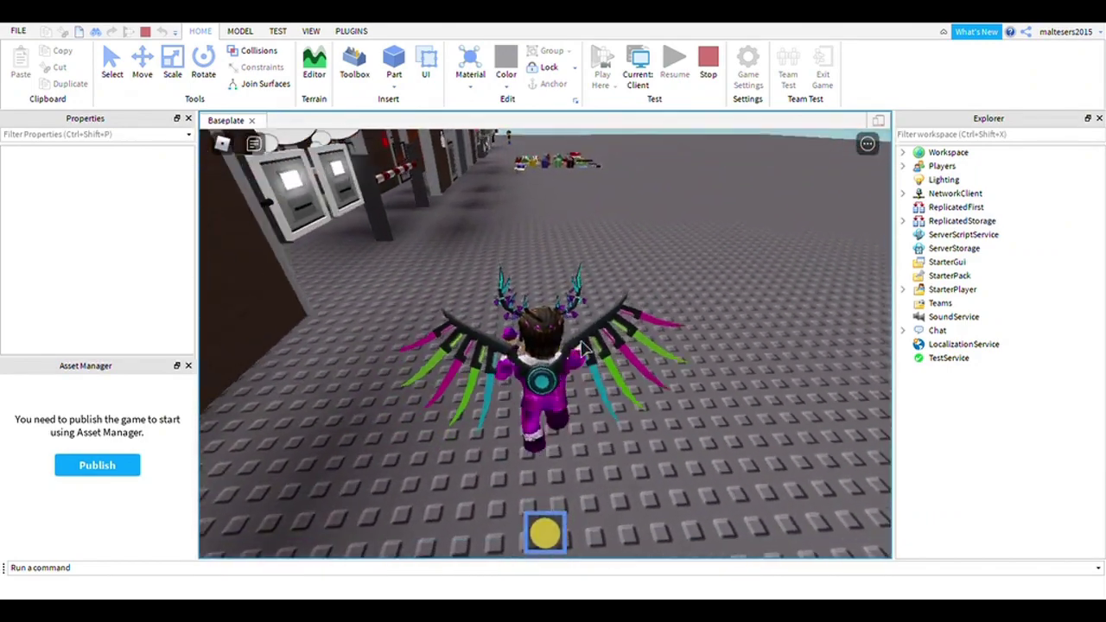
key("w")
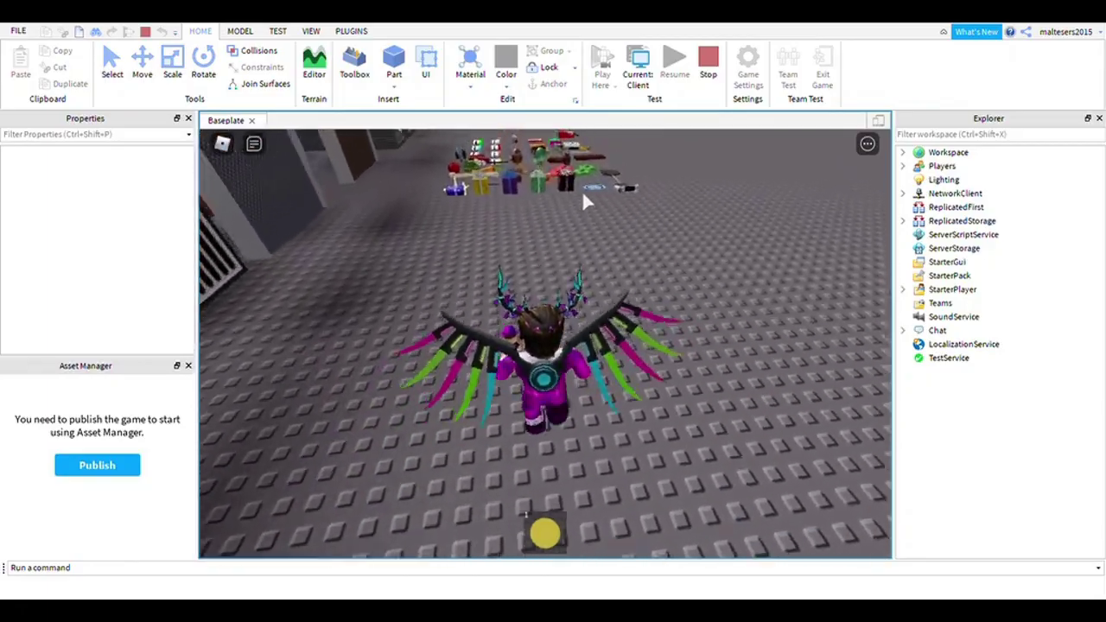
left_click(574, 199)
right_click_drag(591, 278, 591, 278)
- Take the unlit torch to the campfires beside the glowing buckets and light it
key("d")
key("w")
key("w")
key("d")
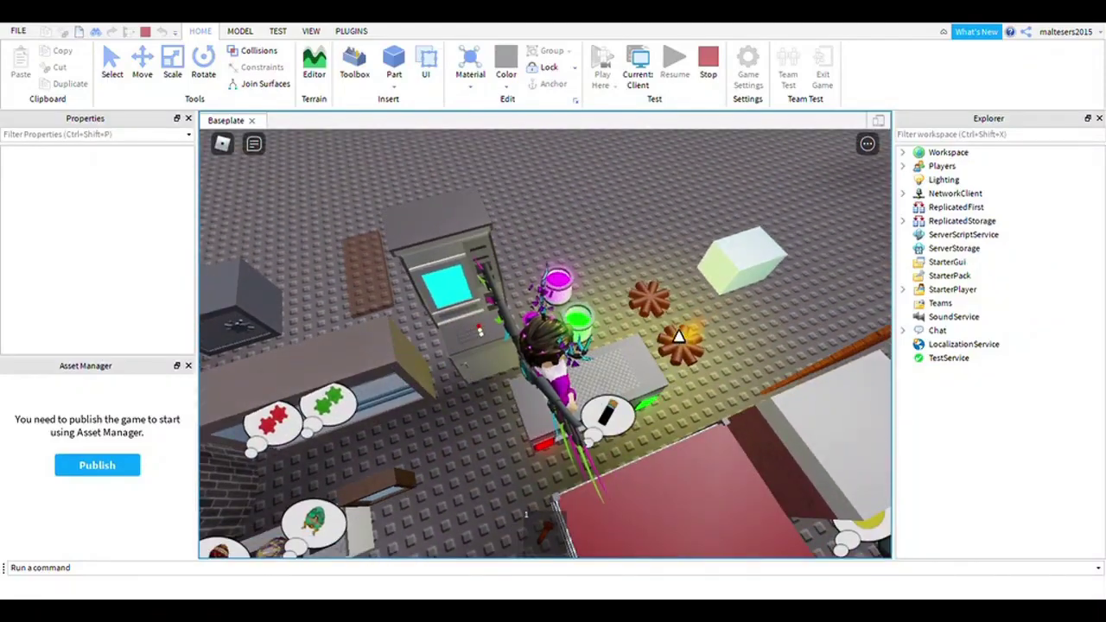
mouse_move(678, 336)
right_mouse_down()
mouse_move(692, 372)
mouse_move(673, 337)
right_mouse_up()
left_click(674, 339)
- Carry the lit torch over the rows of doors to the yellow candles near the dance machine and light them
key("w")
key("space")
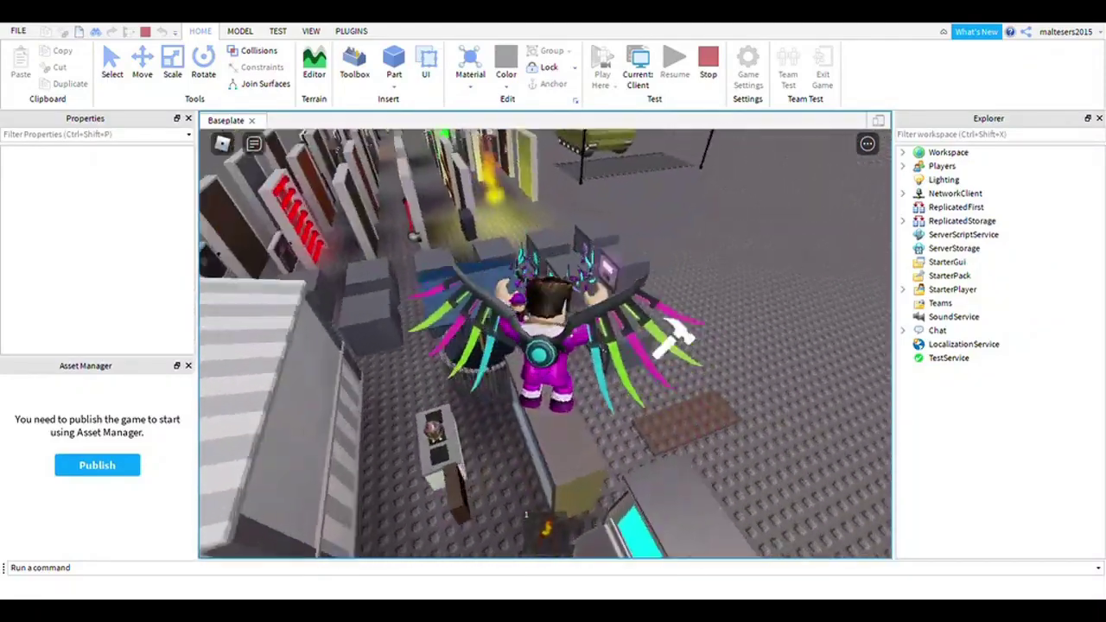
key("w")
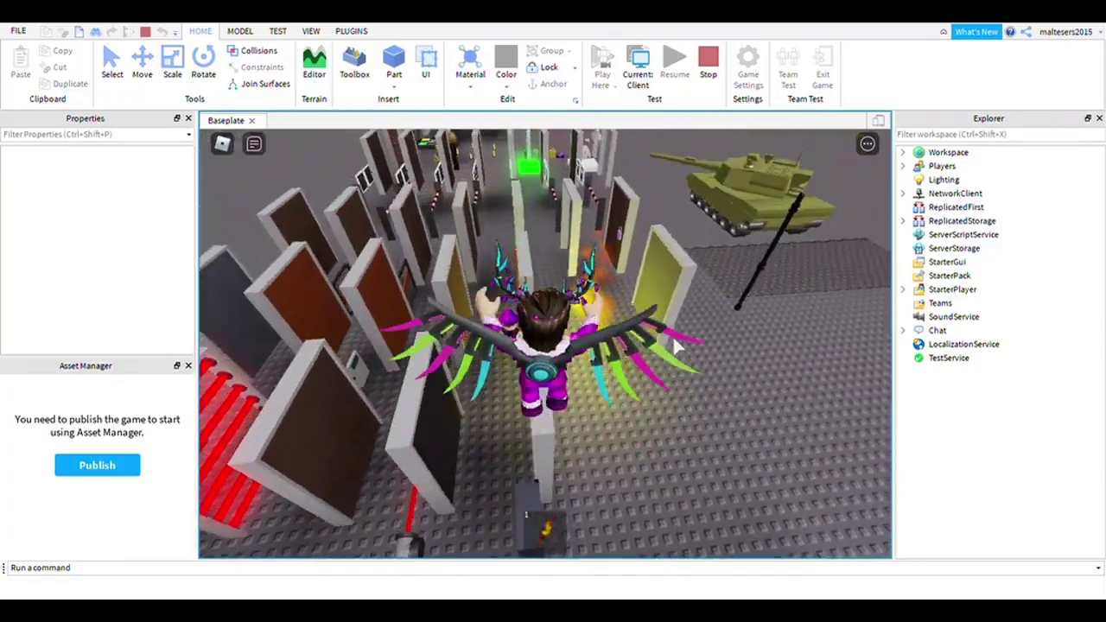
key("w")
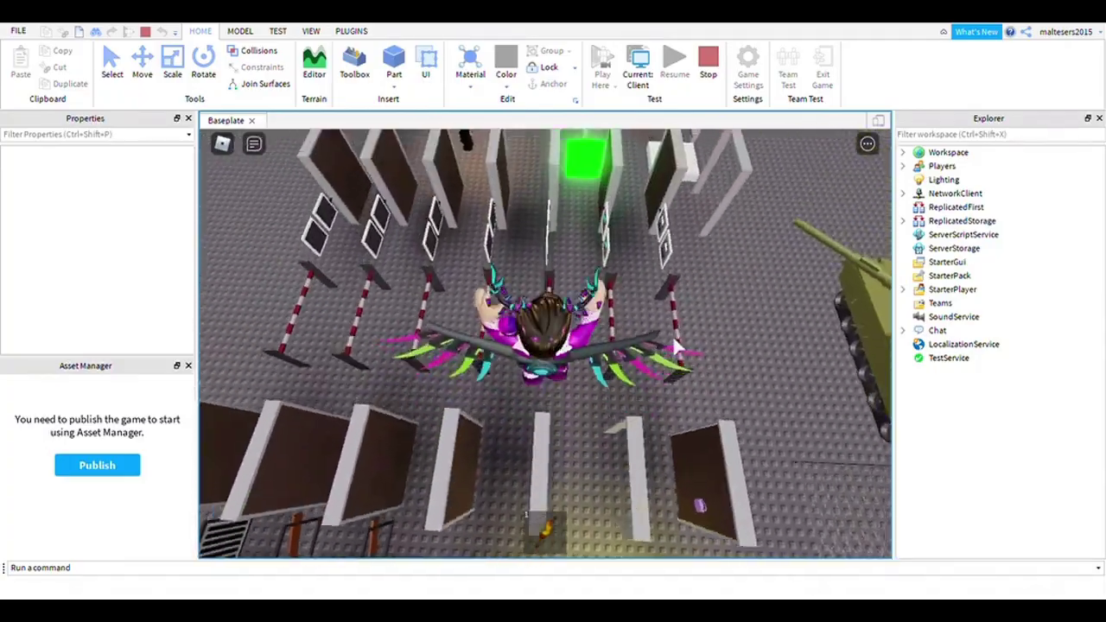
key("w")
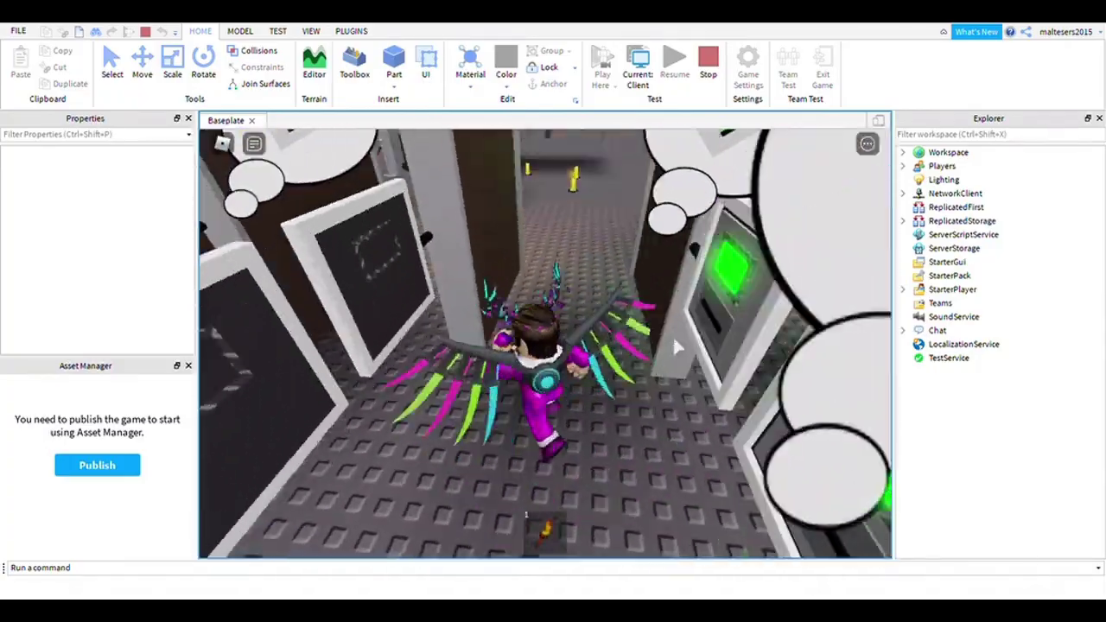
key("w")
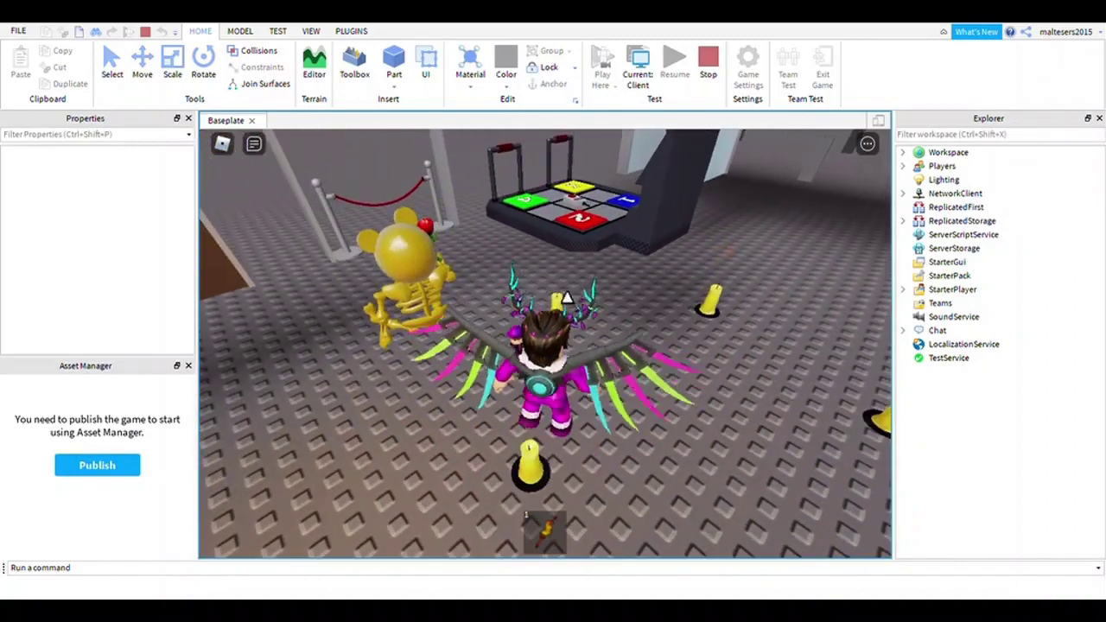
right_click_drag(557, 303, 556, 303)
key("w")
- Walk around the rope barrier near the lit candle circle and test an encounter with the black-suited bear bot
key("s")
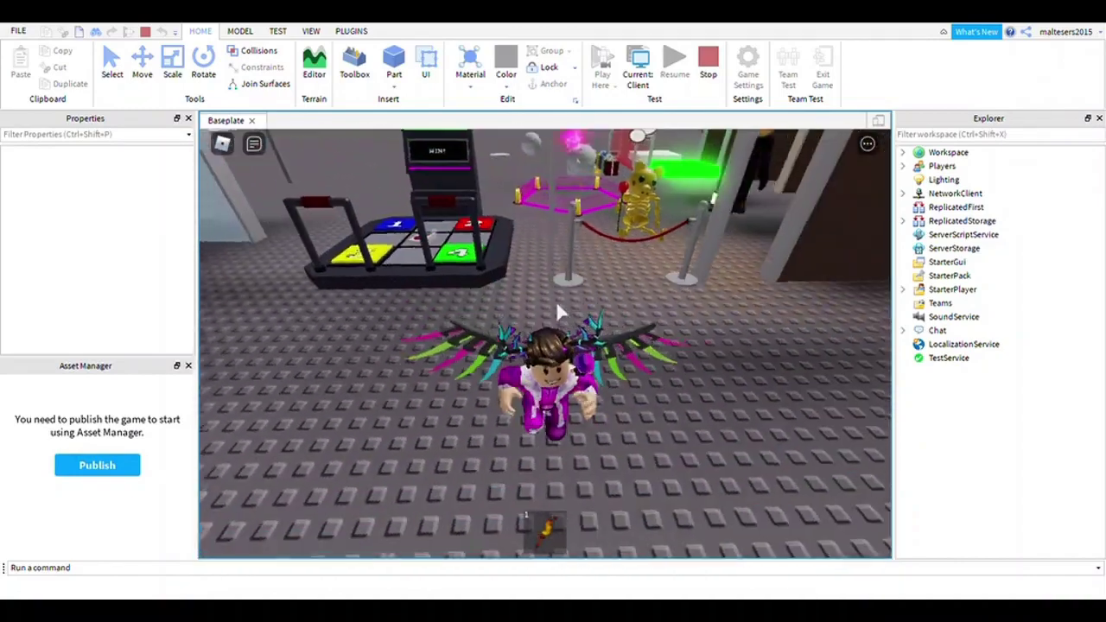
key("w")
key("Right")
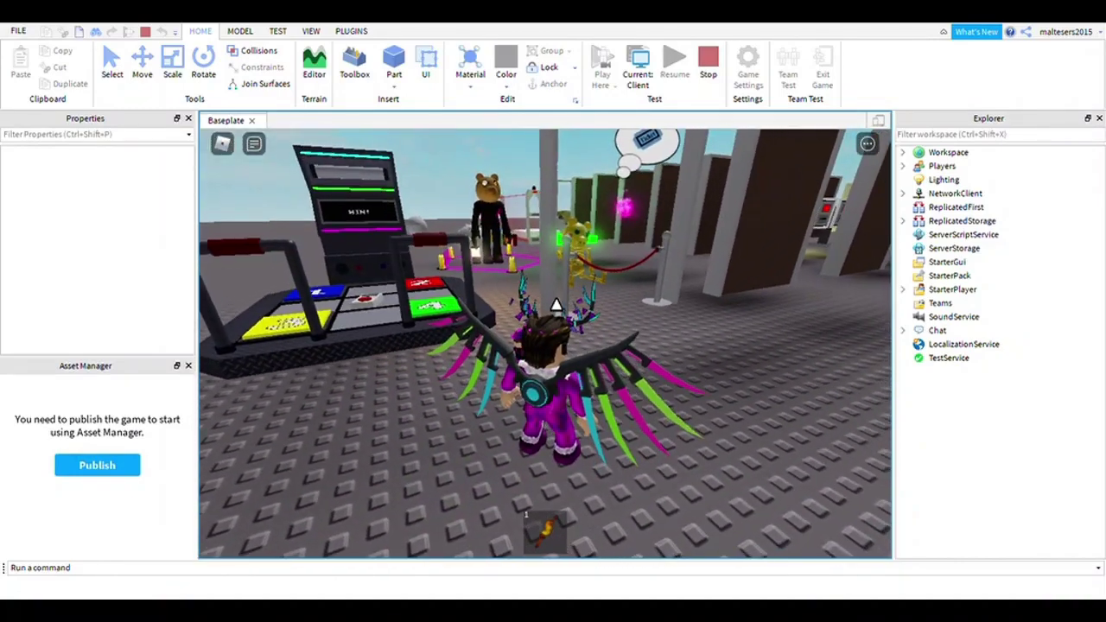
key("Right")
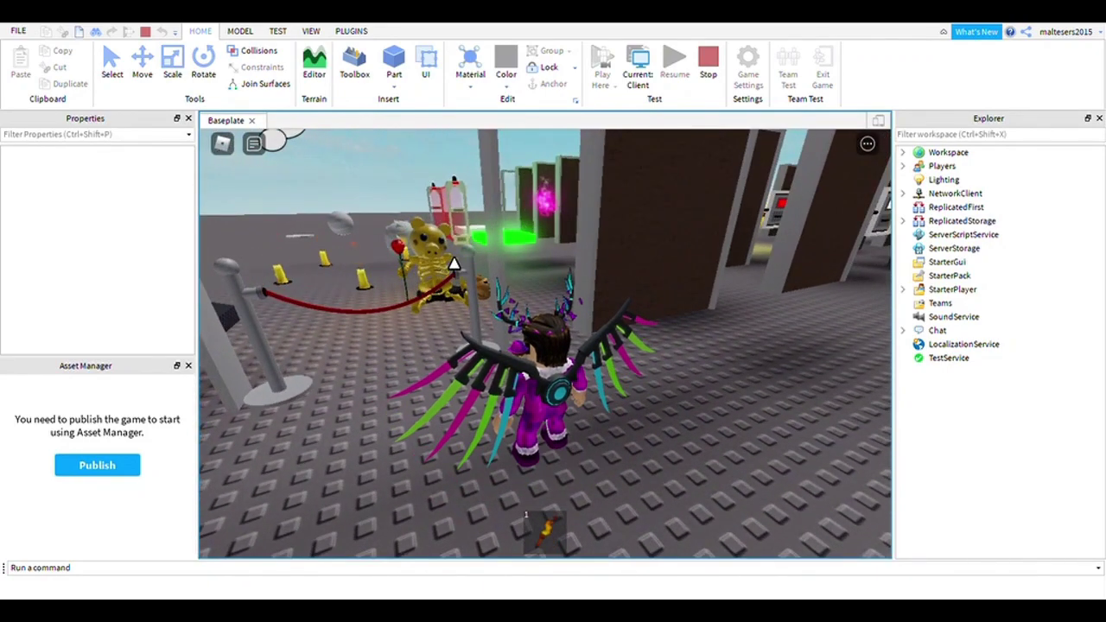
key("w")
right_click_drag(465, 261, 466, 261)
key("s")
key("a")
key("w")
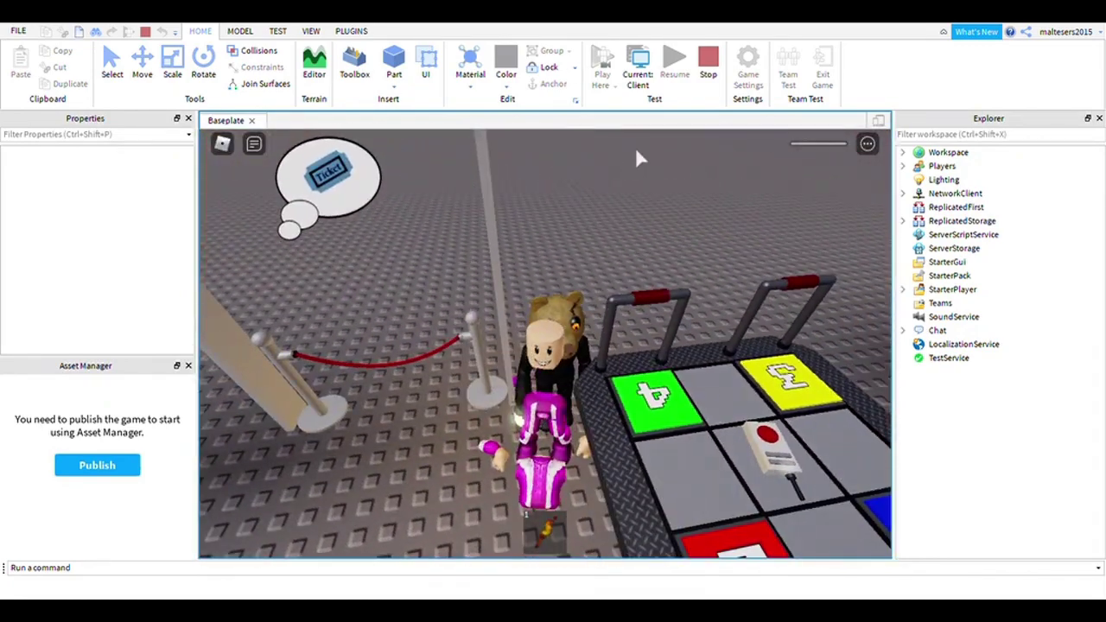
- Stop the playtest and view the placed doors, stands and elevator in the editor
right_click_drag(636, 150, 636, 151)
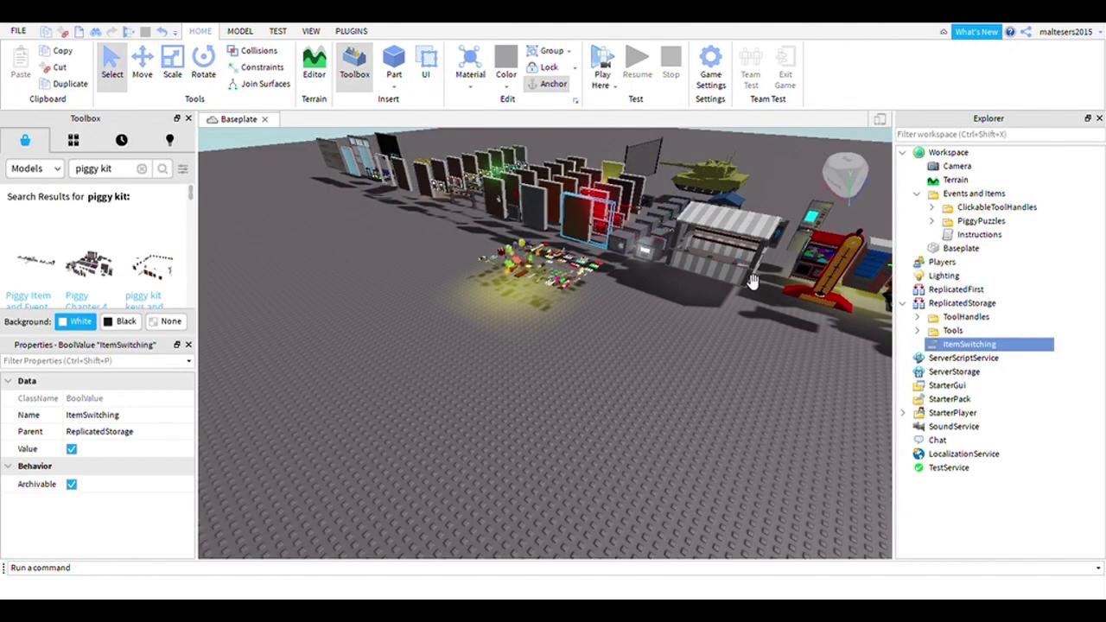
key("d")
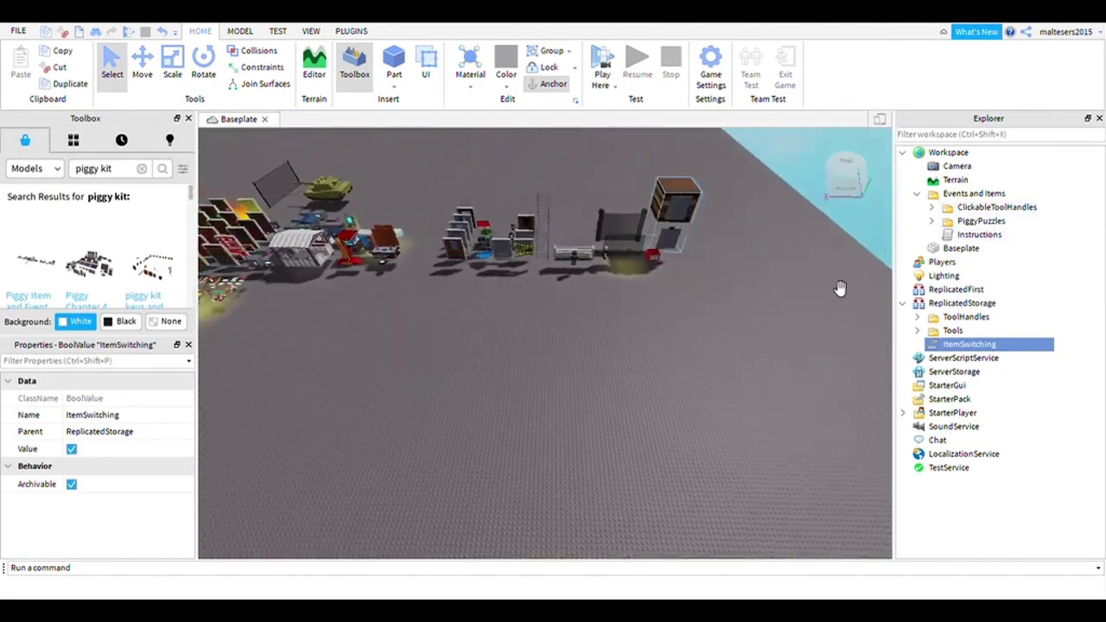
- Examine the striped target stall, the strength-tester tower and the claw machine up close in the editor
right_click_drag(840, 287, 709, 417)
key("w")
key("w")
key("s")
key("w")
scroll(693, 456, "down", 8)
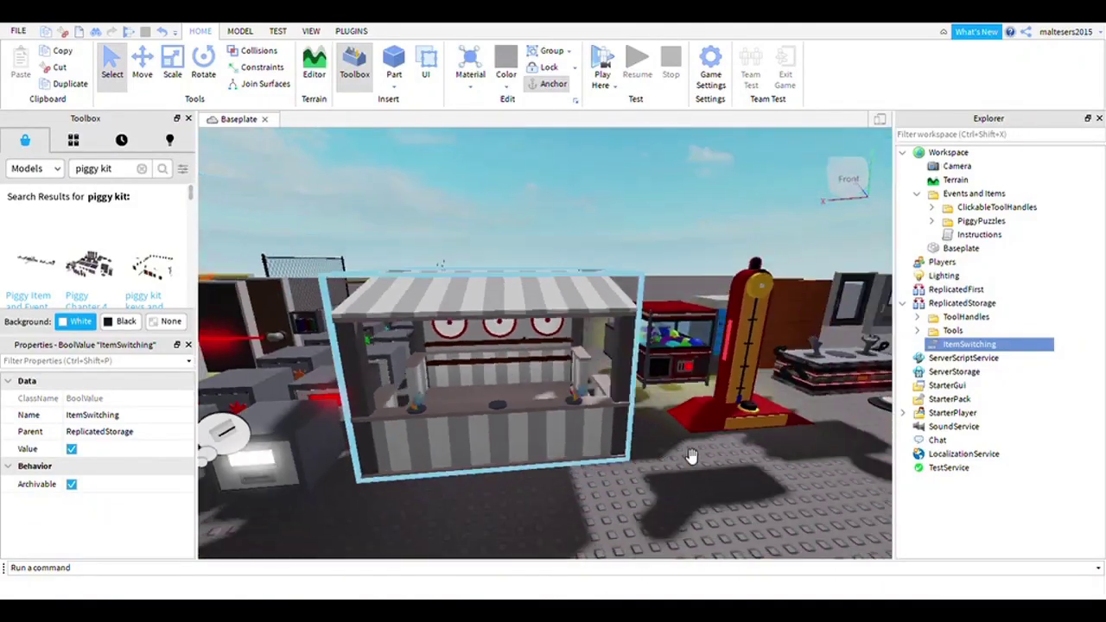
scroll(656, 484, "up", 4)
scroll(647, 491, "down", 4)
scroll(674, 464, "up", 6)
scroll(674, 441, "down", 5)
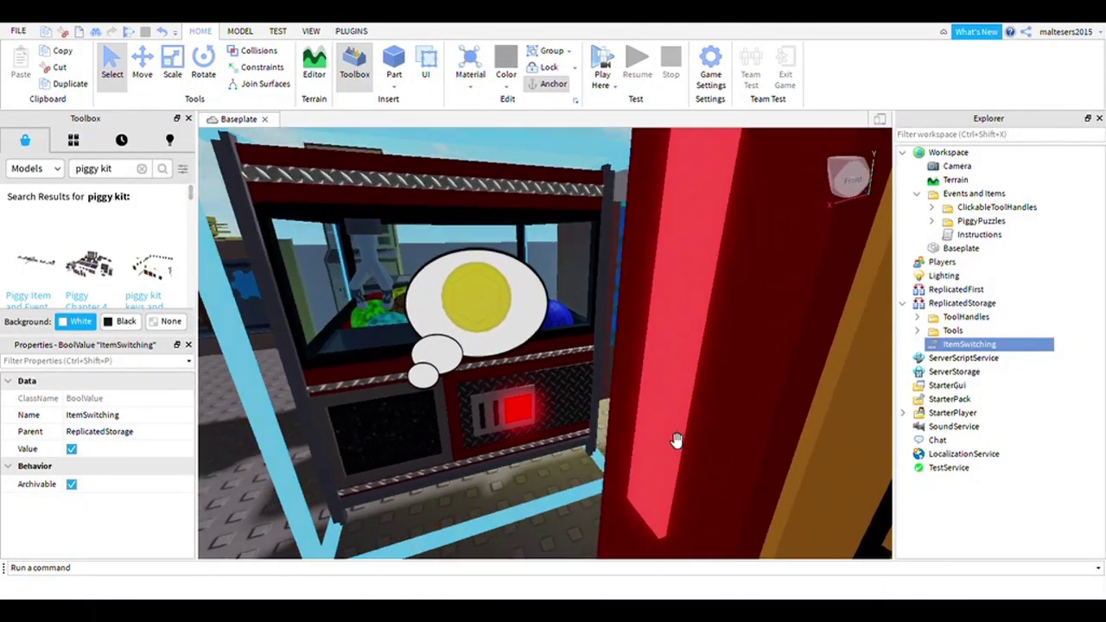
- Select the claw machine's Frame model beside the red strength-tester tower
scroll(679, 331, "up", 6)
scroll(679, 330, "up", 3)
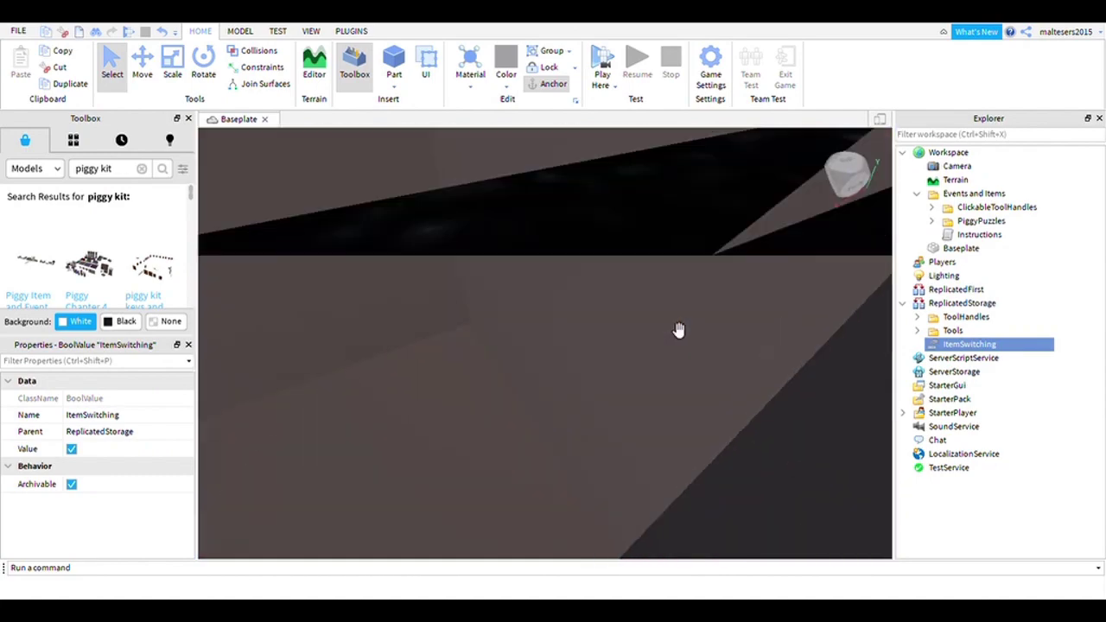
scroll(679, 330, "down", 5)
scroll(679, 330, "up", 5)
scroll(679, 329, "down", 4)
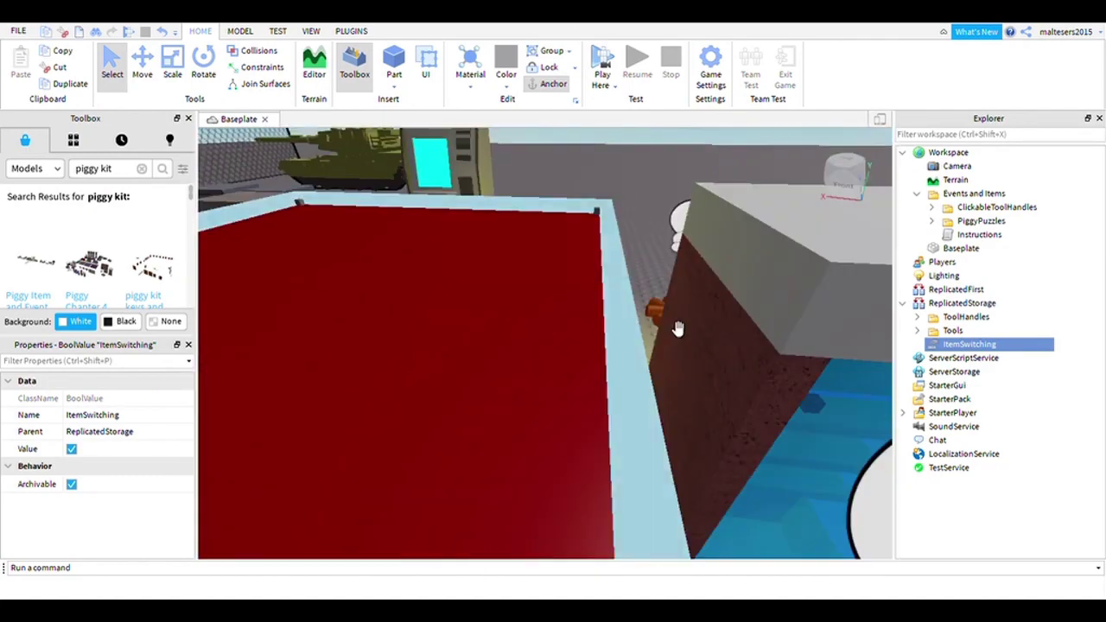
scroll(684, 395, "up", 1)
left_click(684, 395)
scroll(743, 381, "down", 5)
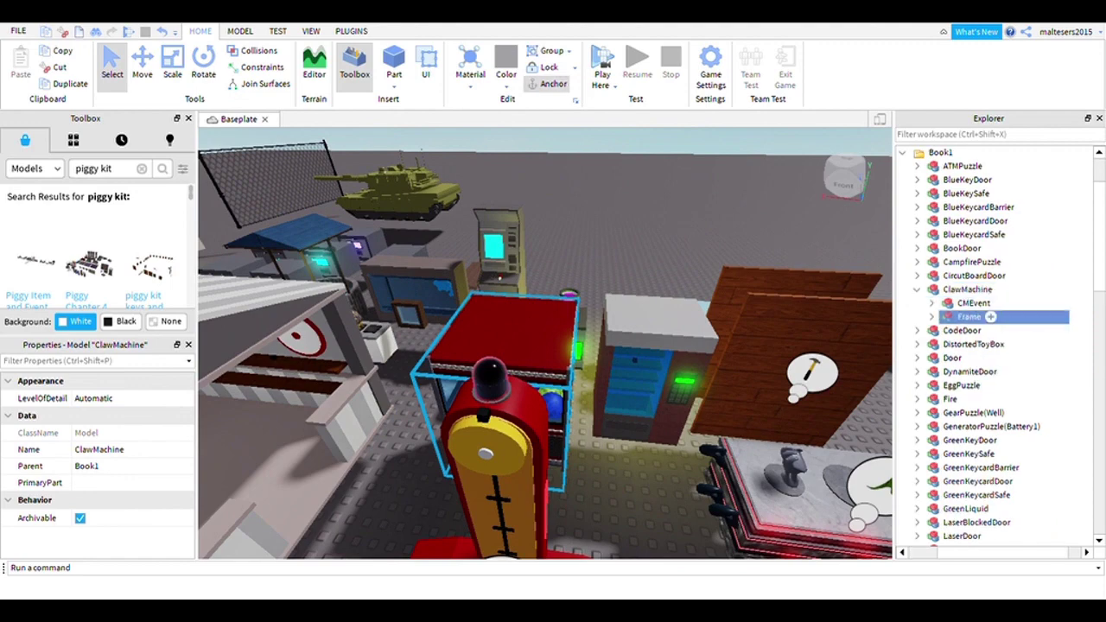
right_click_drag(683, 381, 734, 380)
scroll(682, 380, "up", 4)
scroll(683, 380, "down", 4)
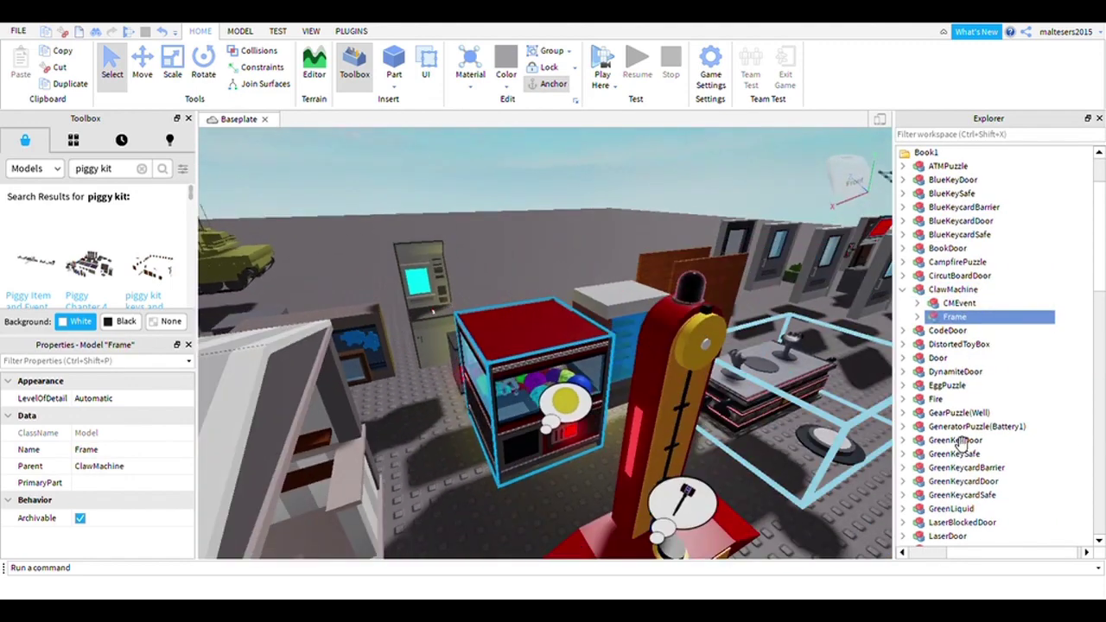
- Expand the claw machine's CMEvent model, read through its CMScript and close the script
scroll(682, 380, "up", 4)
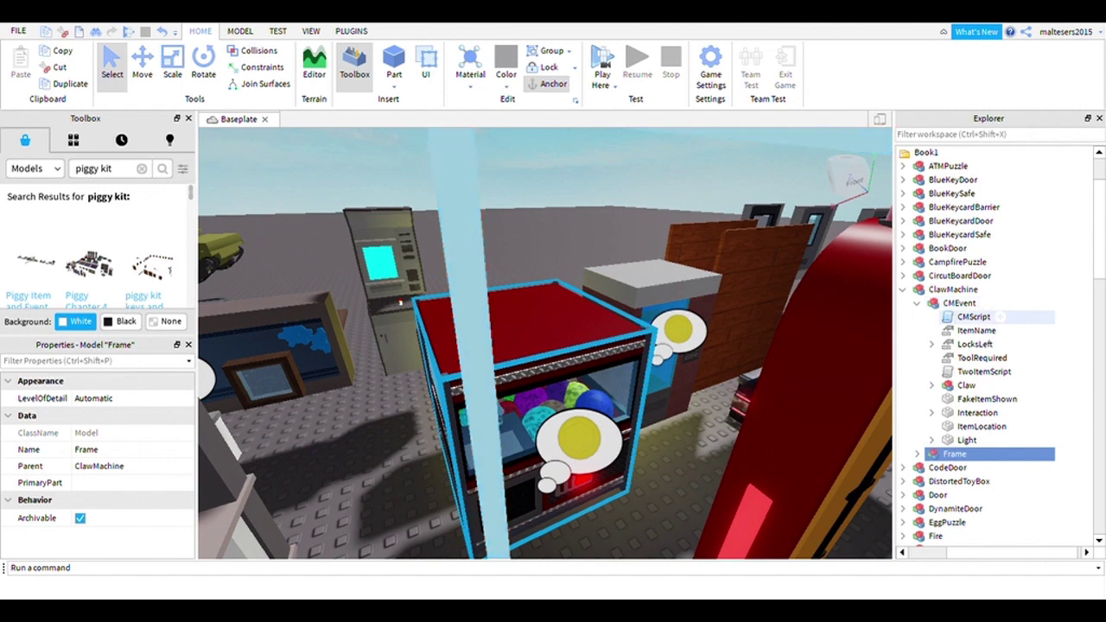
left_click(959, 303)
left_click(974, 317)
left_click(976, 331)
double_click(974, 316)
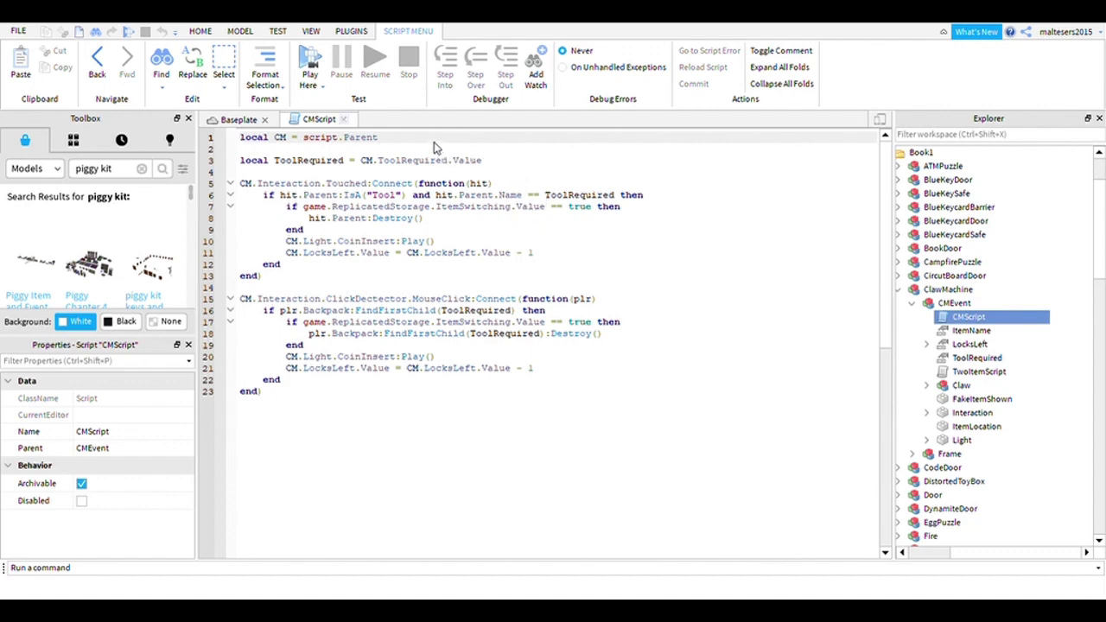
left_click(344, 120)
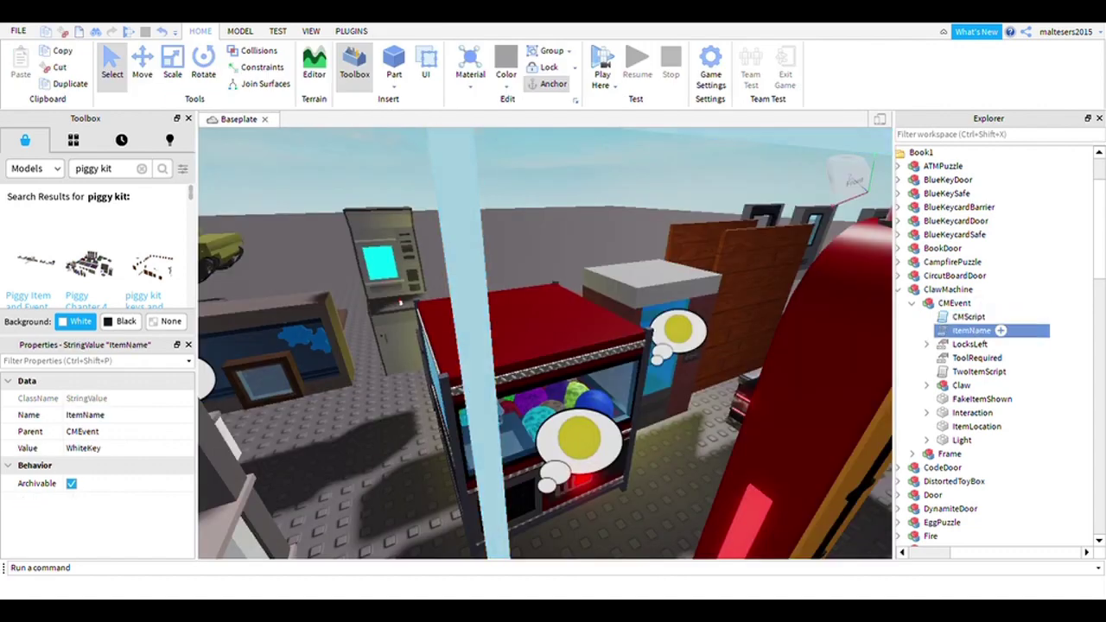
- Inspect the claw machine's ToolRequired value and read its TwoItemScript, closing the script when done
key("w")
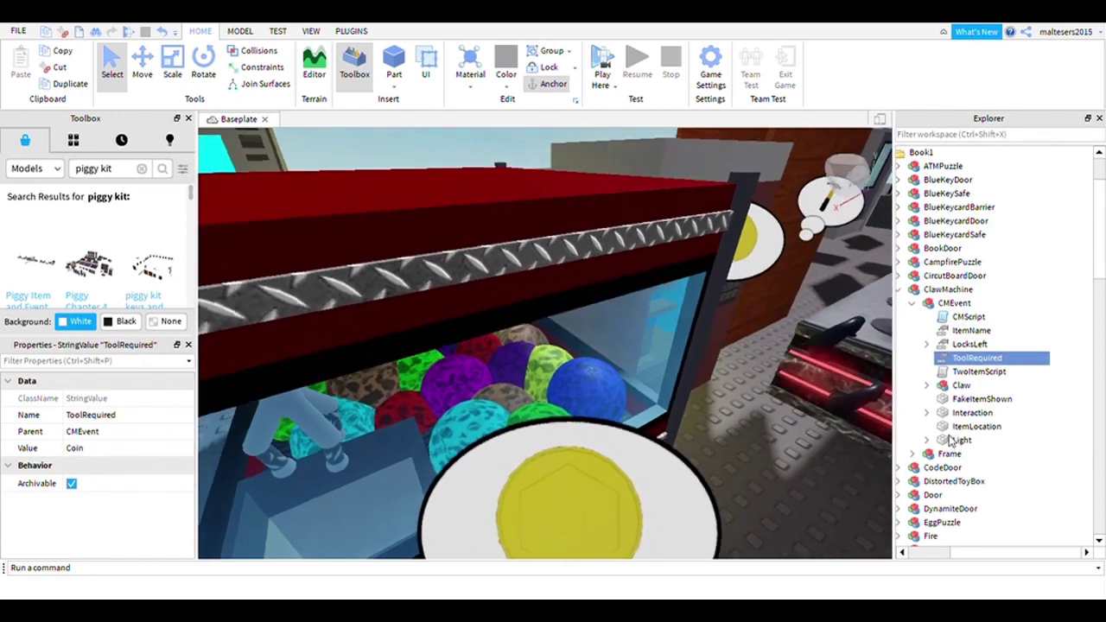
key("s")
double_click(1015, 371)
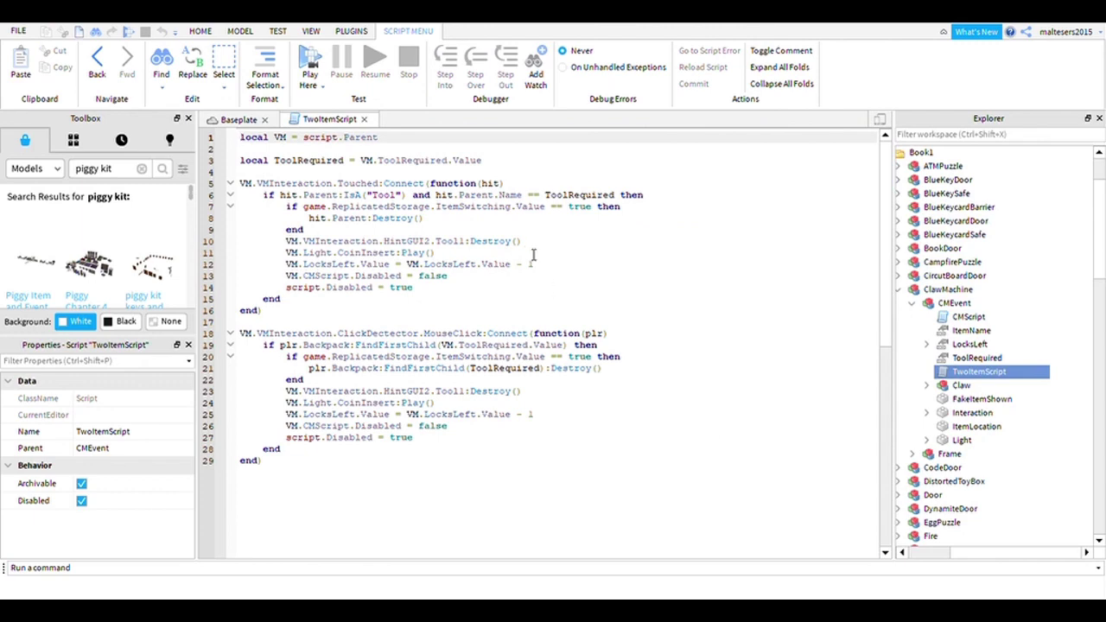
left_click(365, 119)
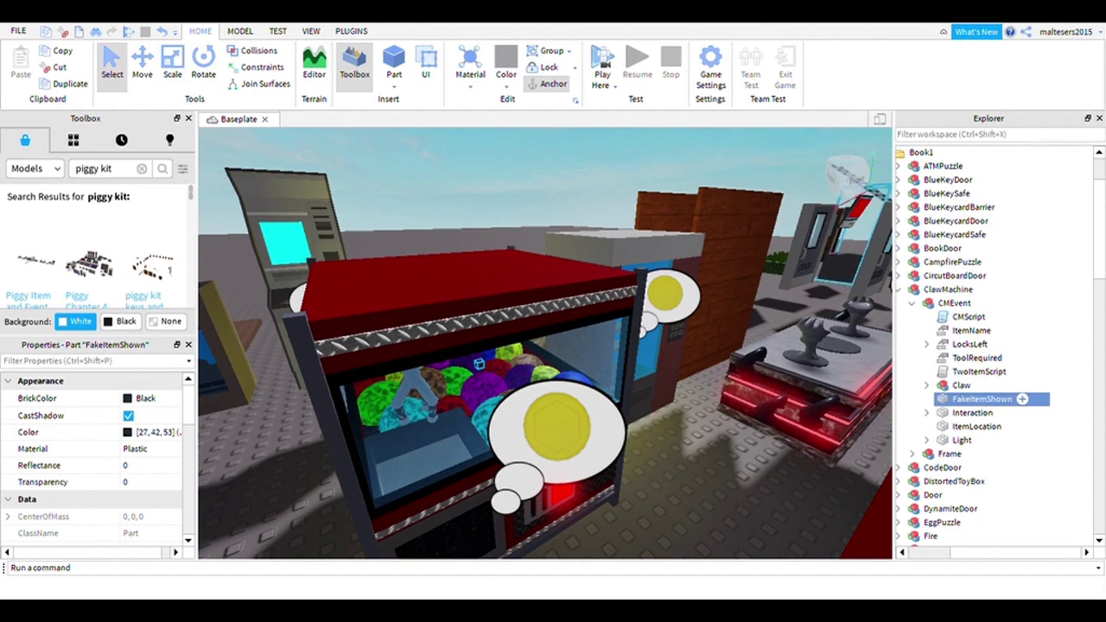
- Inspect the claw machine's FakeItemShown part, Interaction part and Claw model around the balls inside the cabinet
key("f")
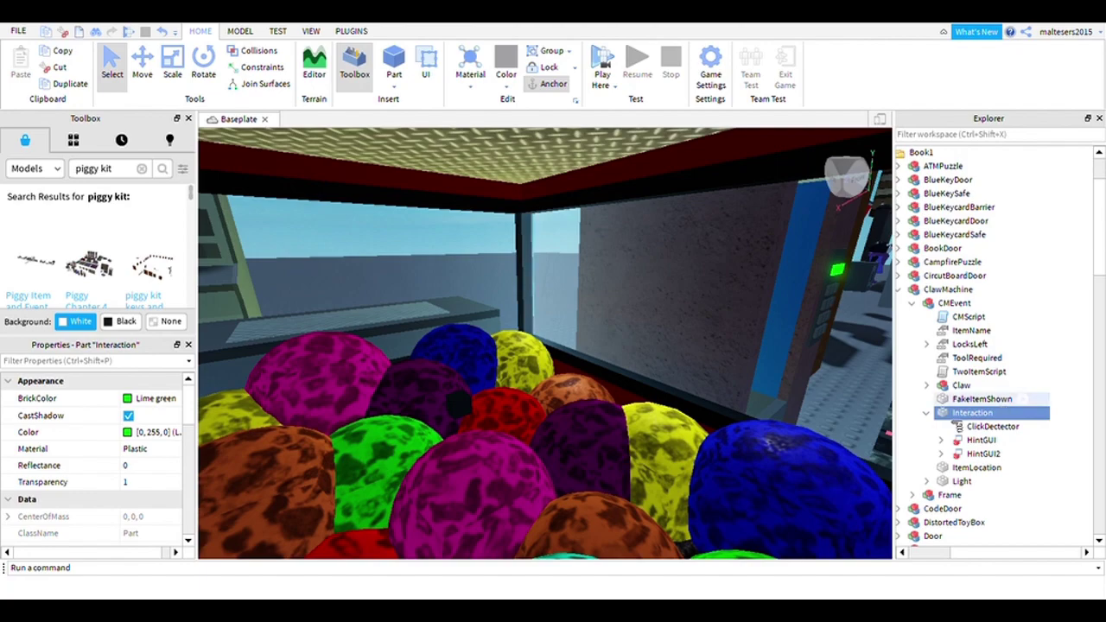
key("s")
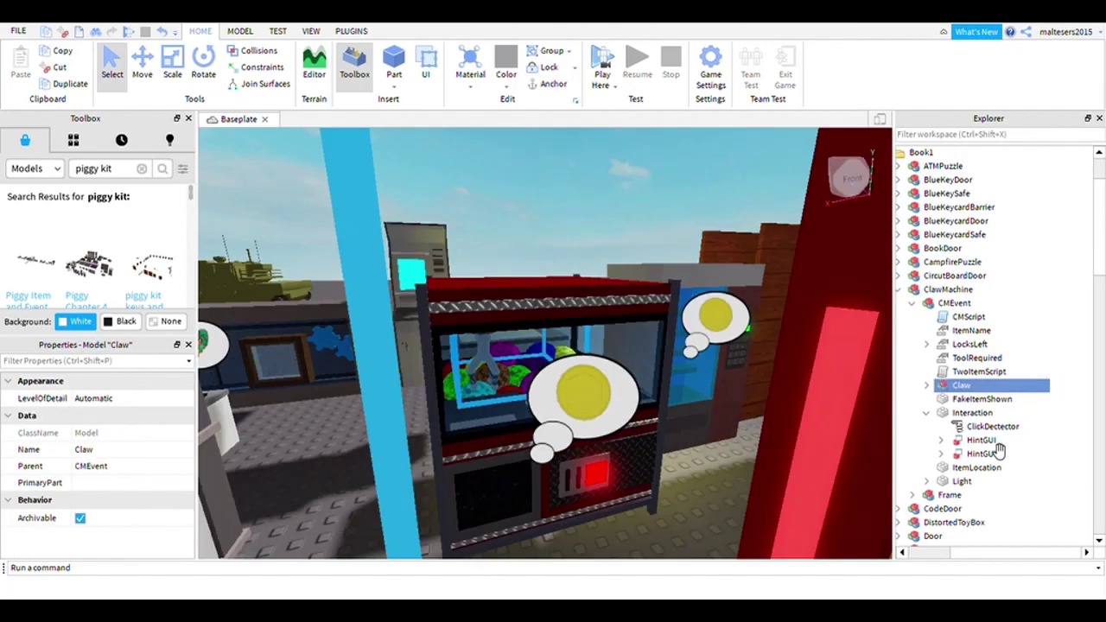
key("w")
key("s")
right_click_drag(999, 450, 997, 447)
key("w")
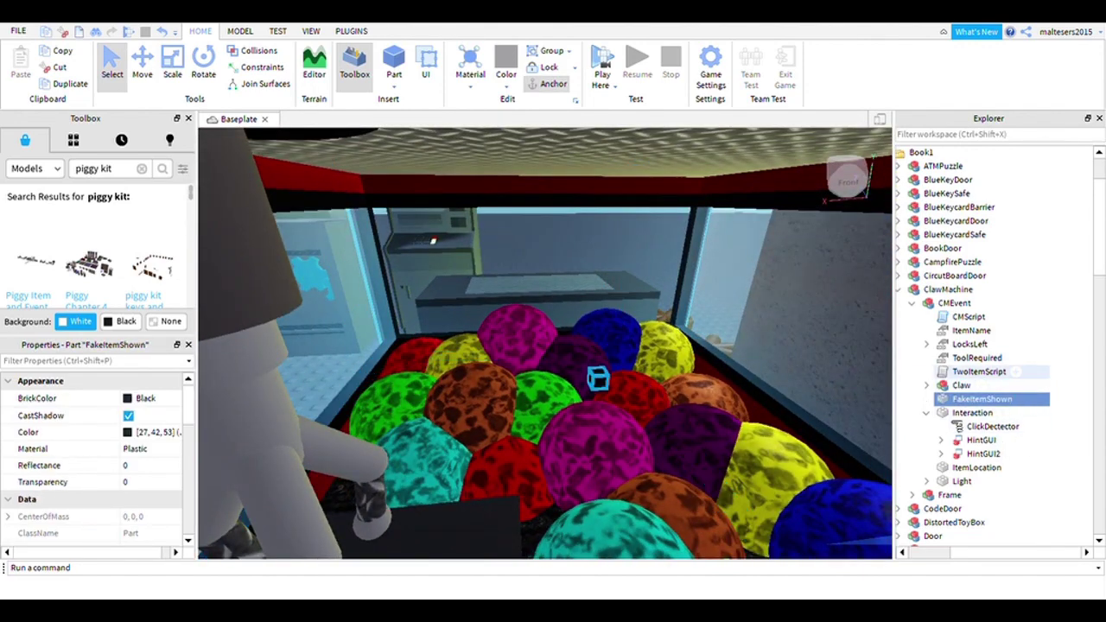
- Reopen CMScript to review its Touched and MouseClick handlers for the claw machine, and close it again
double_click(968, 316)
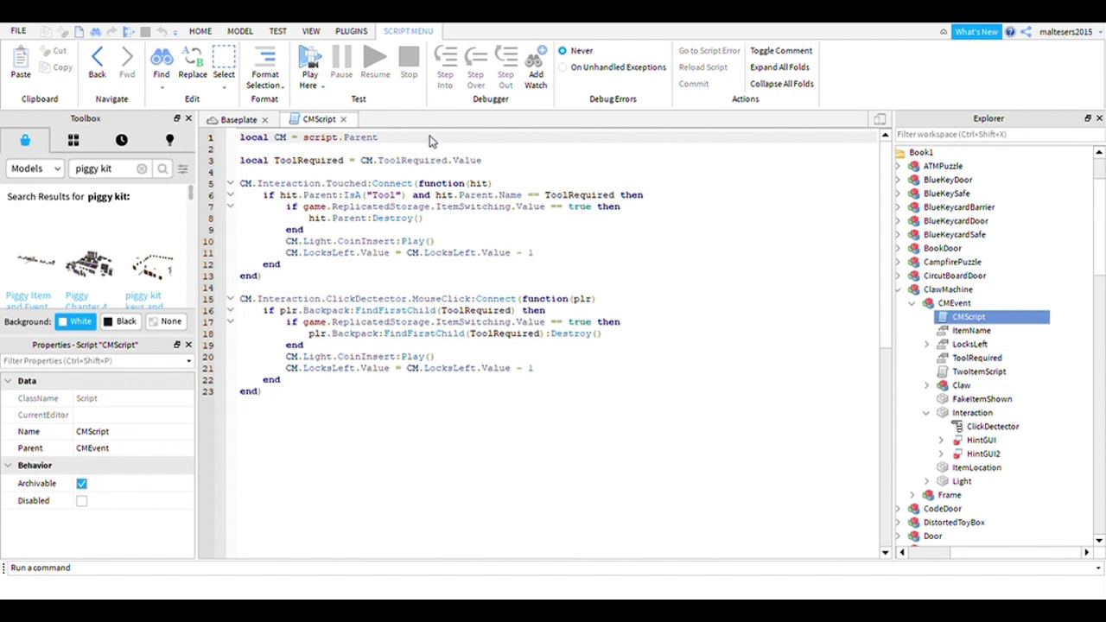
left_click(600, 267)
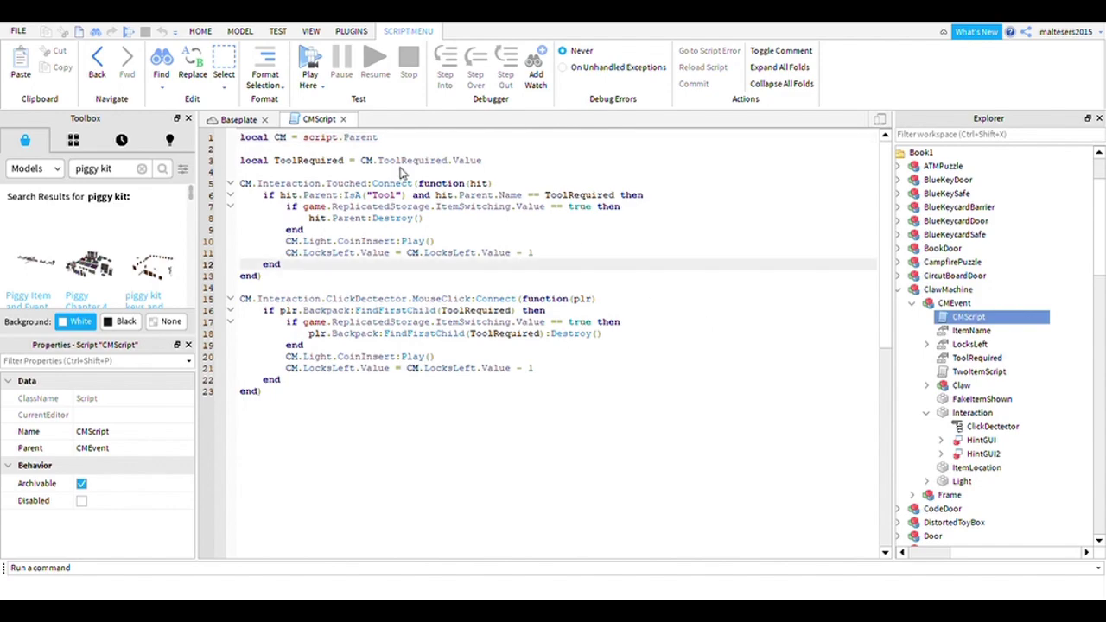
key("ctrl+w")
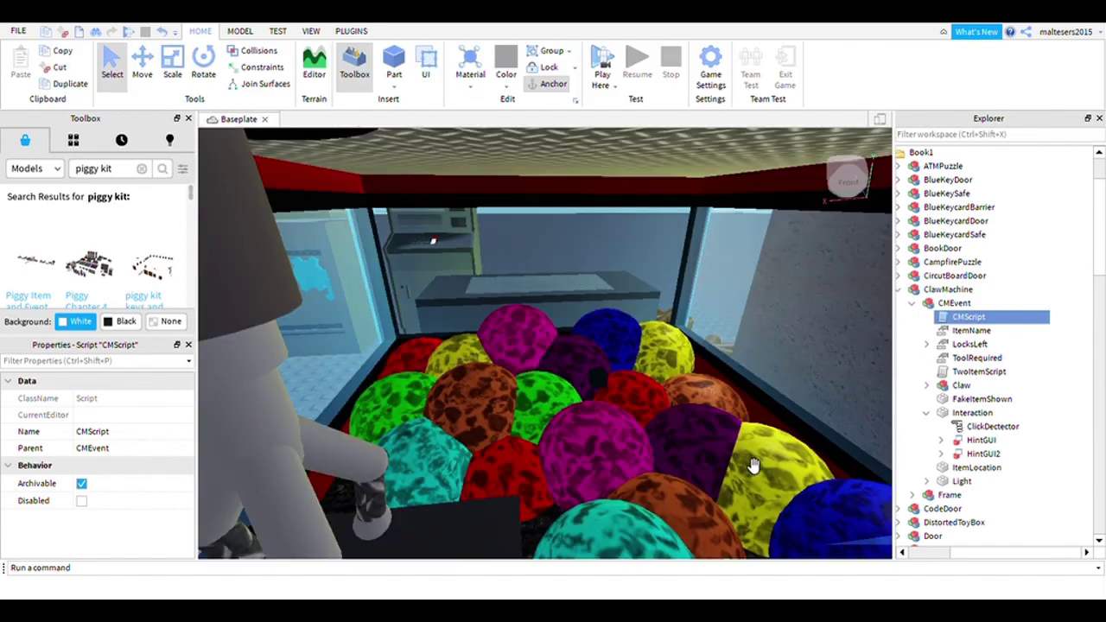
- Clear the selection and survey the whole kit layout on the baseplate, including the doors and puzzles near the ladder tracks
left_click(764, 473)
scroll(767, 474, "down", 10)
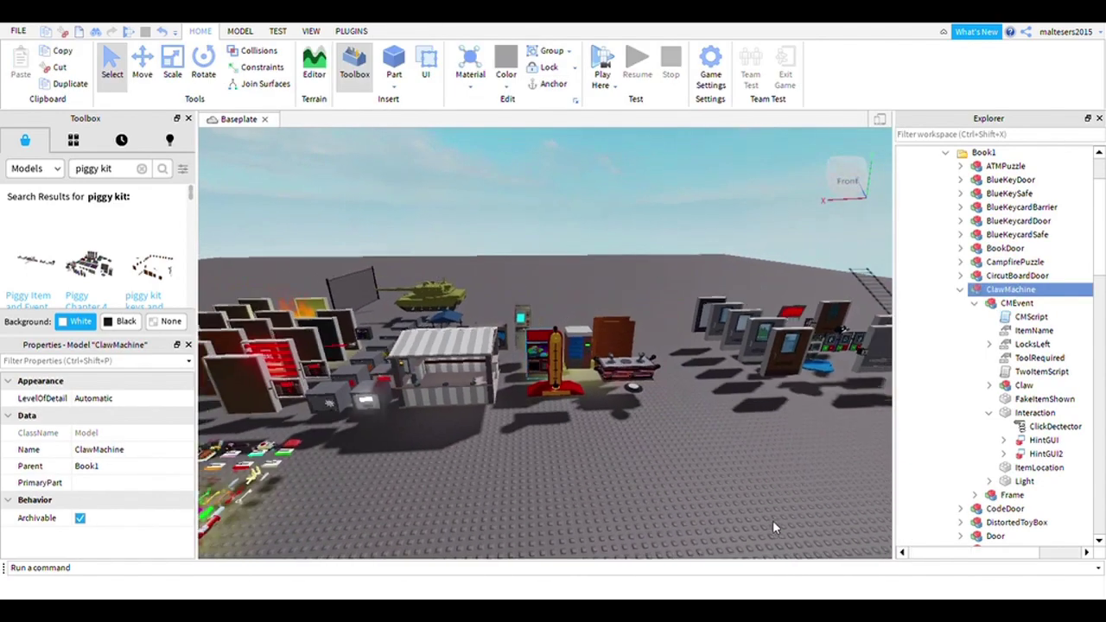
left_click(771, 520)
key("w")
right_click_drag(772, 524, 906, 455)
key("s")
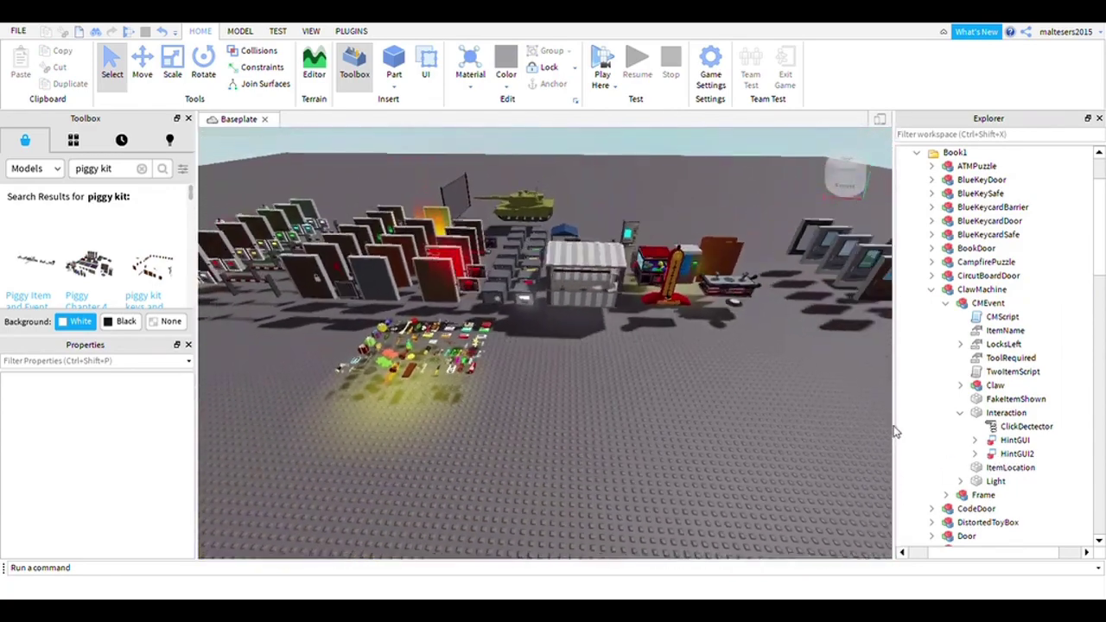
scroll(893, 415, "down", 10)
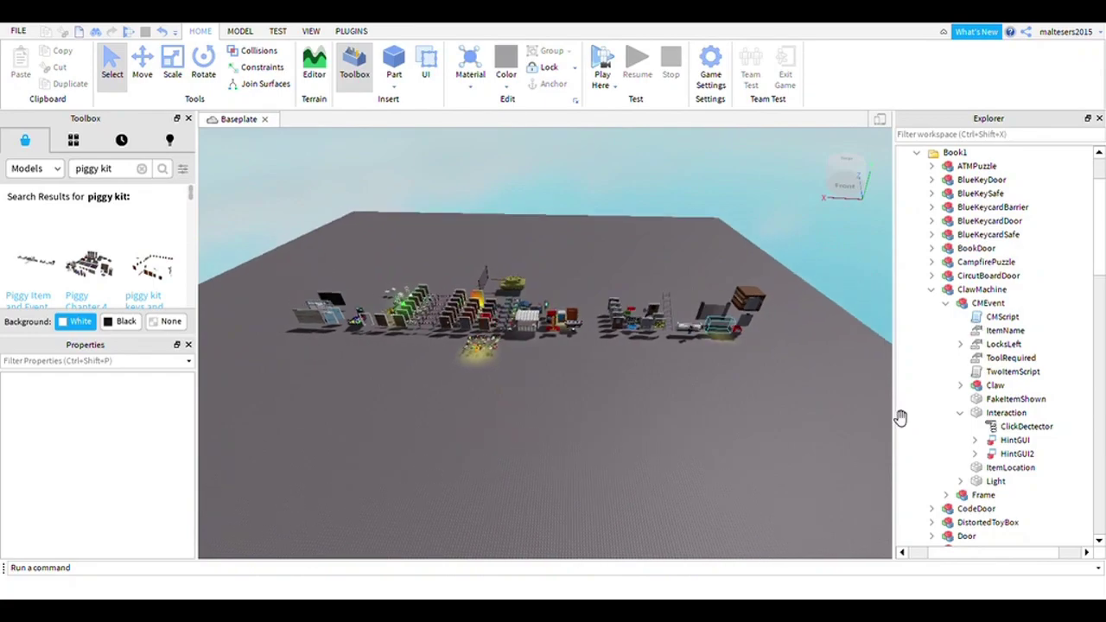
scroll(772, 371, "up", 10)
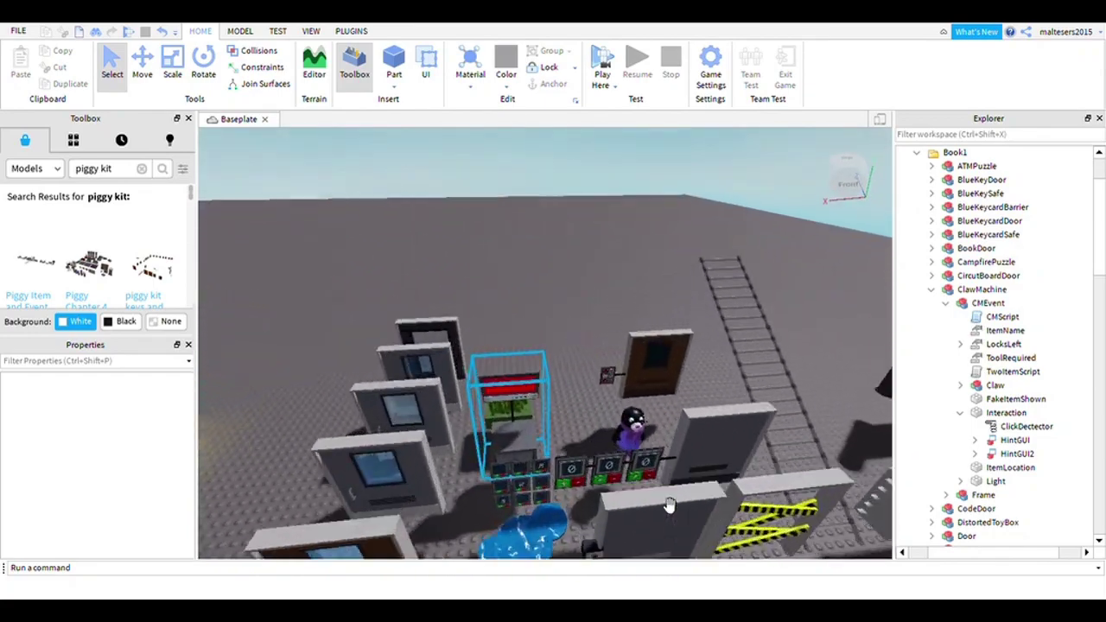
scroll(670, 506, "up", 5)
scroll(670, 505, "down", 10)
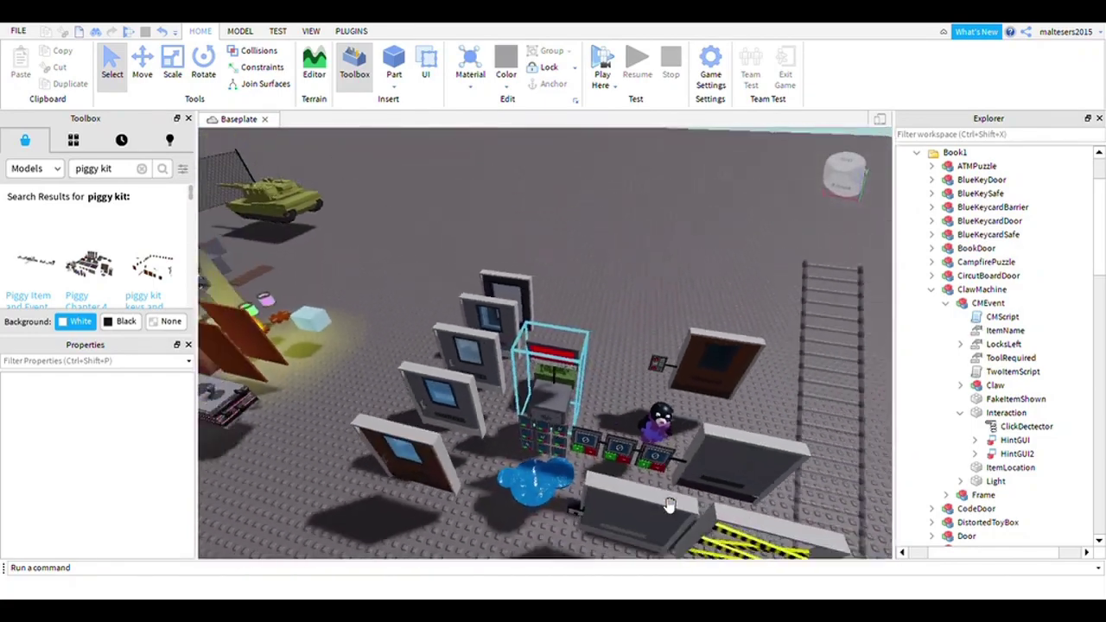
scroll(670, 505, "up", 3)
scroll(670, 505, "down", 6)
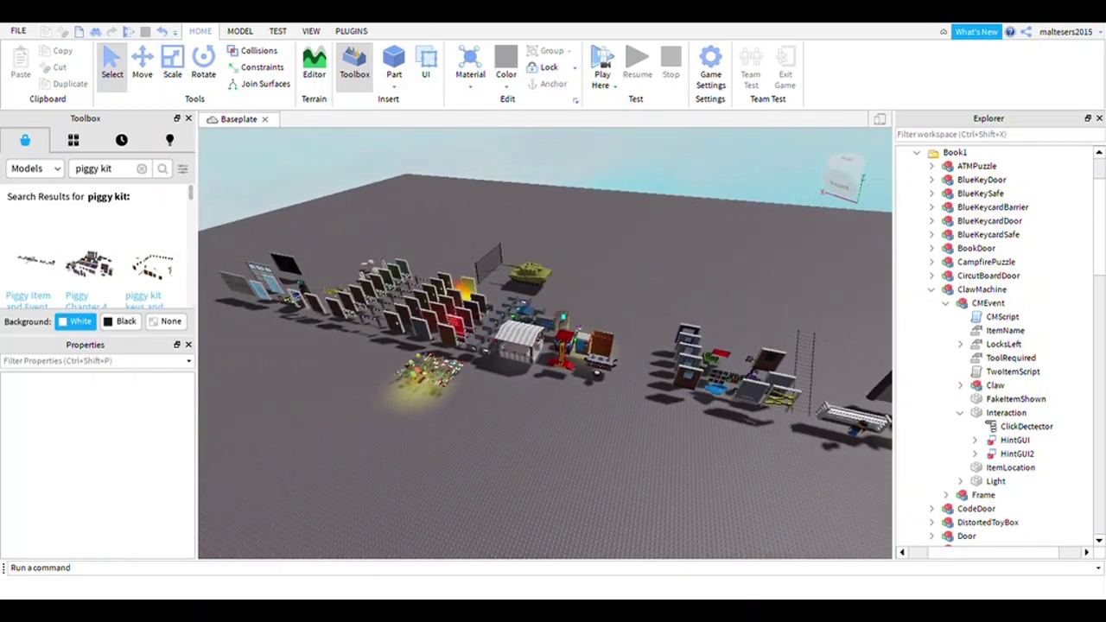